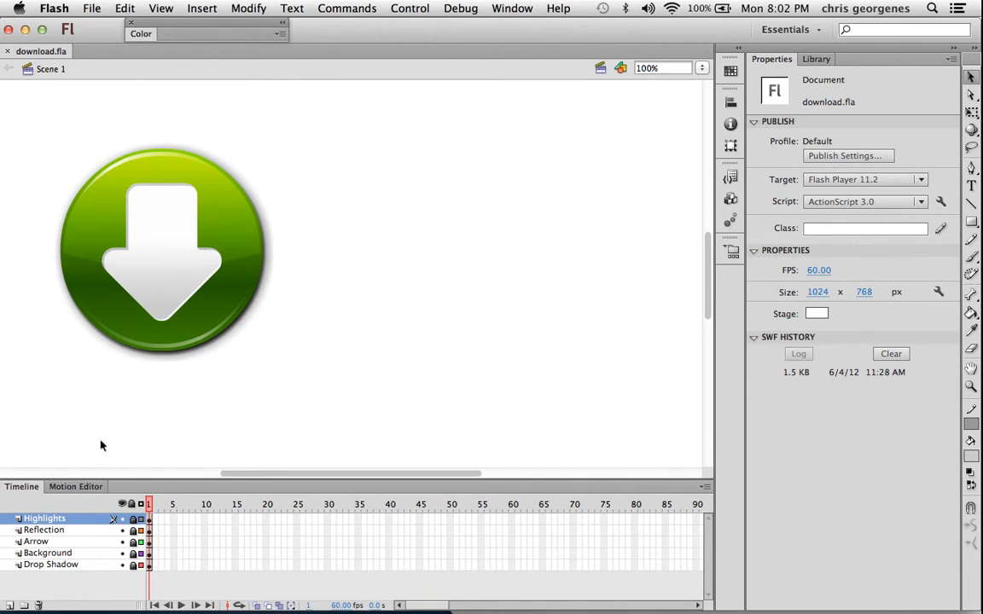
Add a new layer above Highlights and set up the Oval tool with a 0066CC blue fill and no stroke.
{"action": "left_click", "coordinate": [10, 605]}
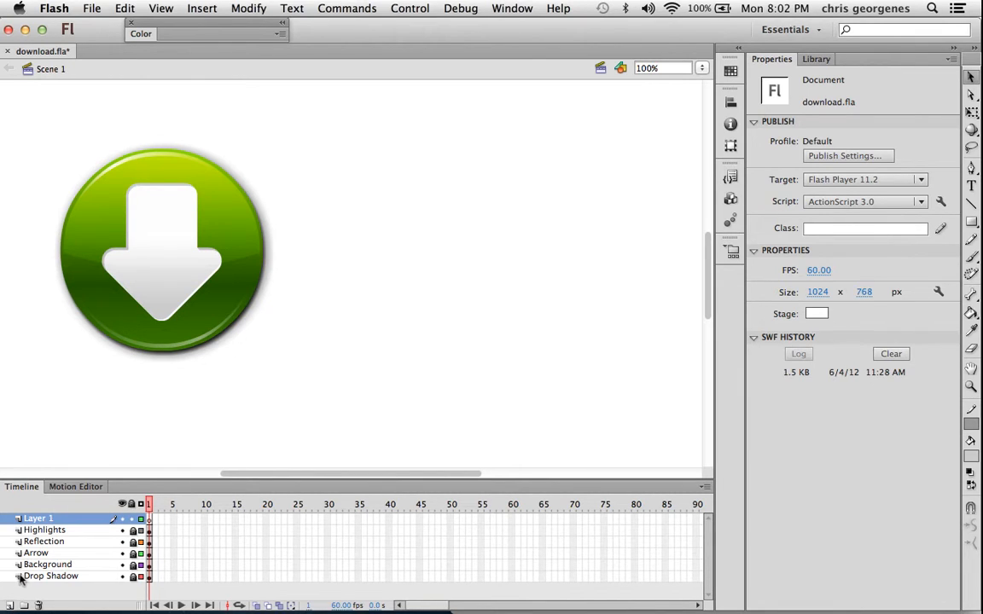
{"action": "left_click", "coordinate": [971, 222]}
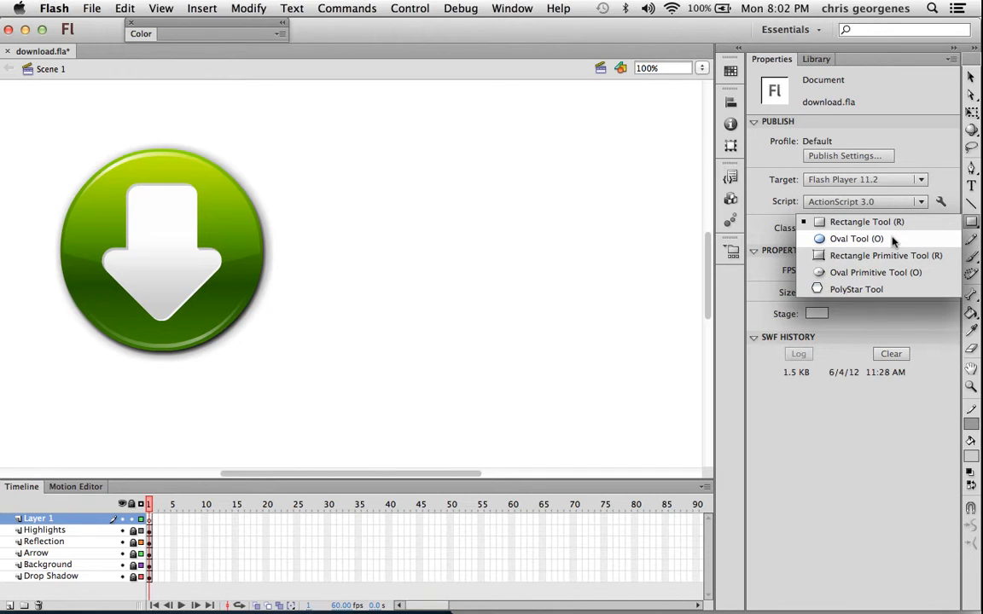
{"action": "left_click", "coordinate": [856, 239]}
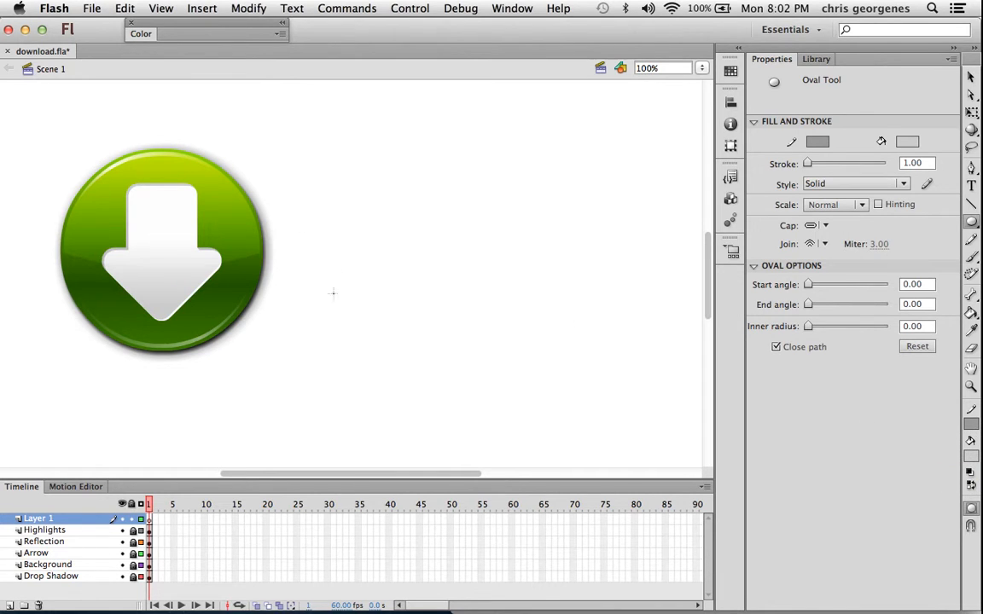
{"action": "left_click", "coordinate": [971, 458]}
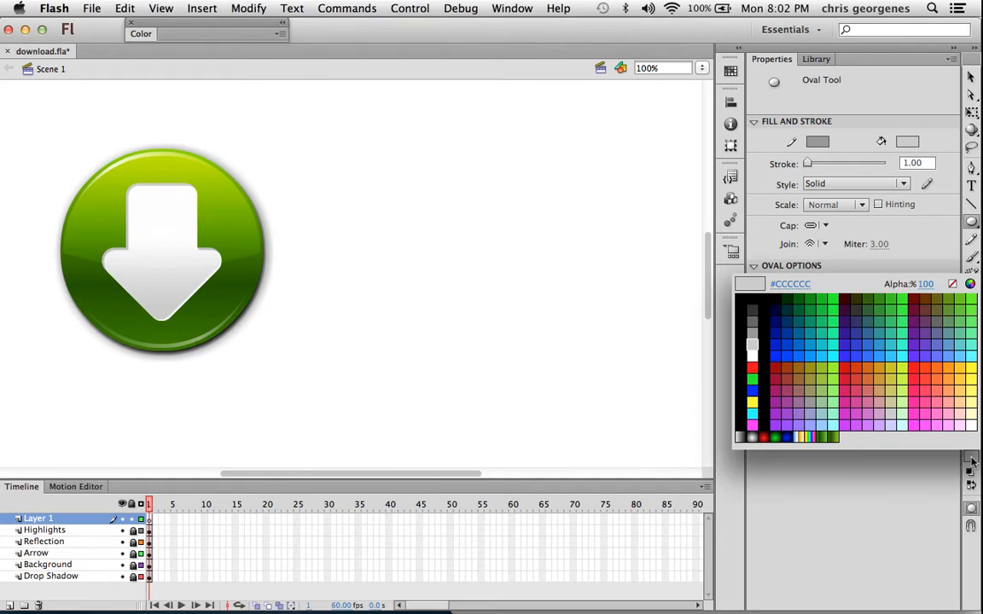
{"action": "left_click", "coordinate": [801, 350]}
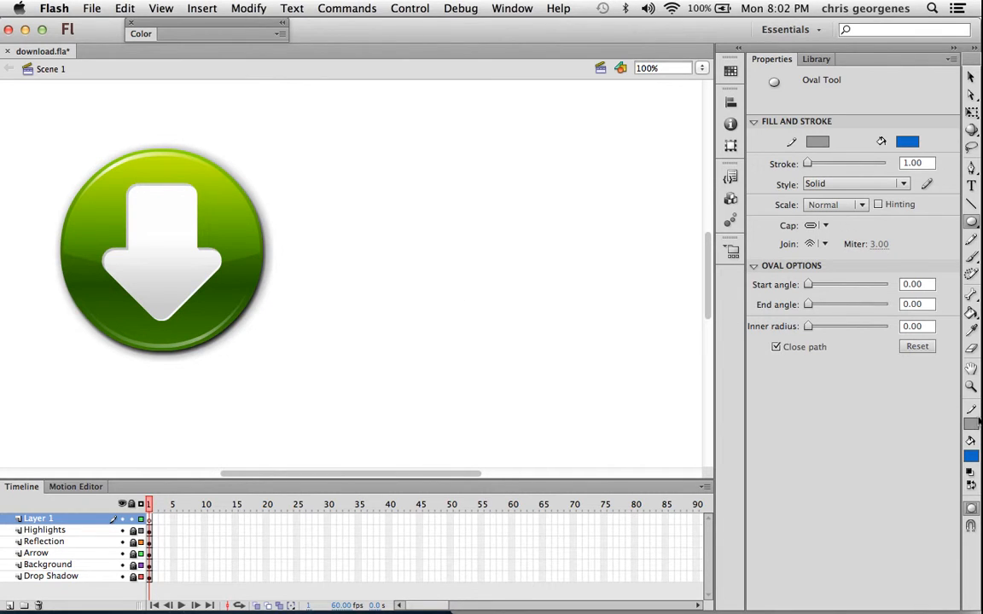
{"action": "left_click", "coordinate": [969, 424]}
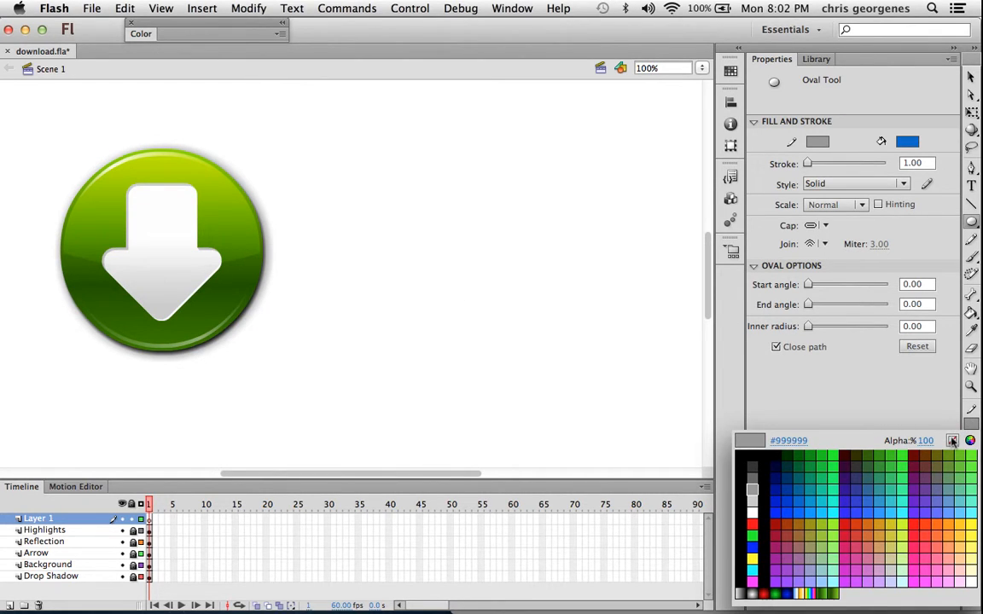
{"action": "left_click", "coordinate": [953, 441]}
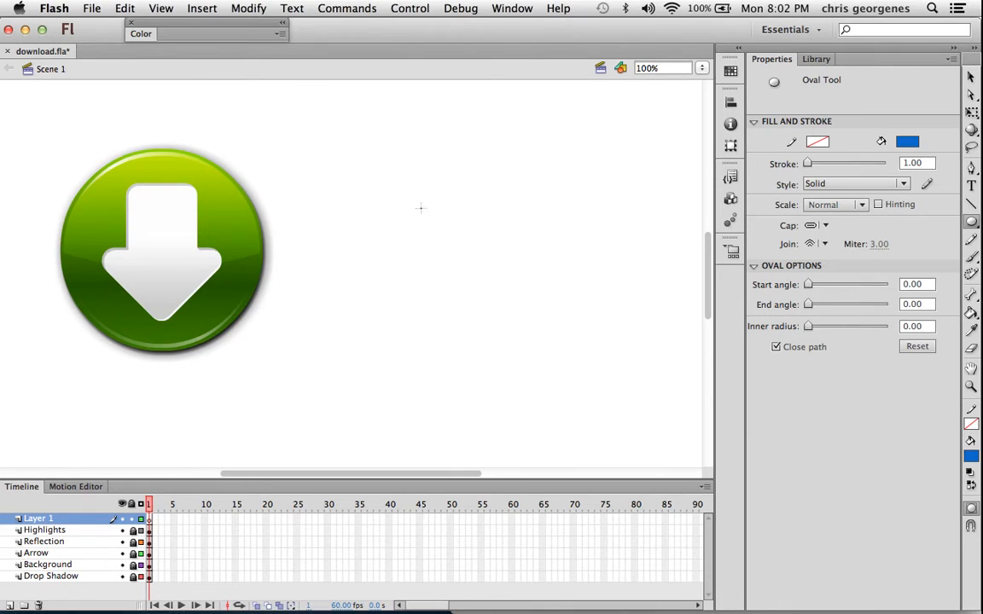
Draw a blue circle about 249 px wide beside the green button, move it up slightly, and deselect it.
{"action": "left_click_drag", "start_coordinate": [367, 178], "coordinate": [562, 372]}
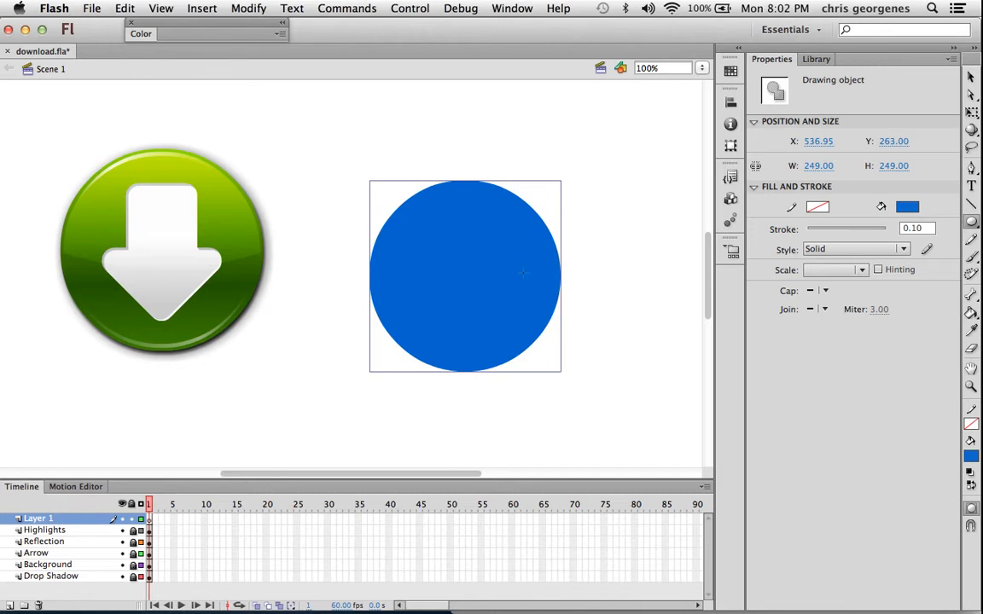
{"action": "key", "text": "v"}
{"action": "left_click_drag", "start_coordinate": [448, 220], "coordinate": [465, 197]}
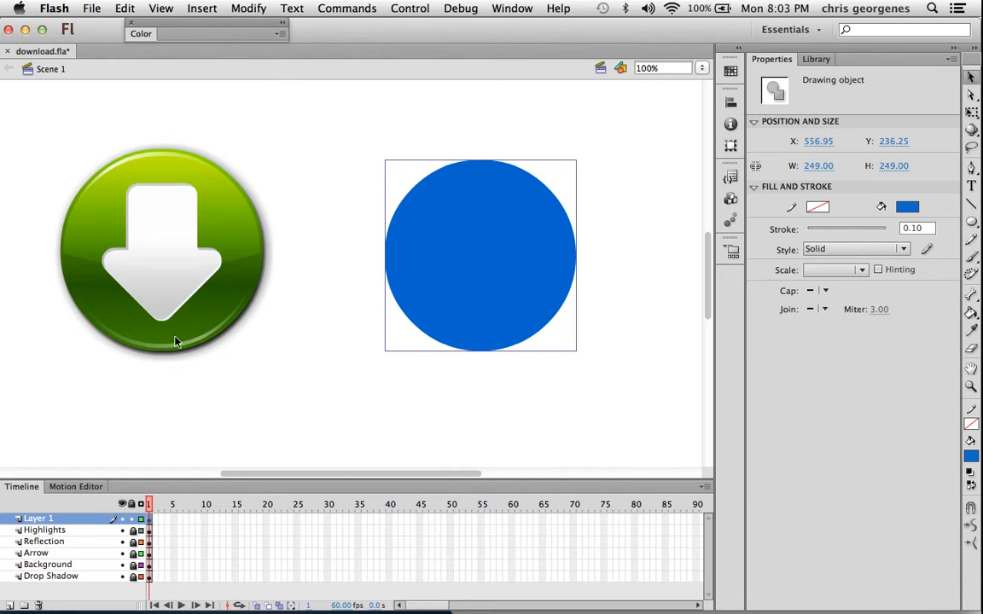
{"action": "left_click", "coordinate": [464, 137]}
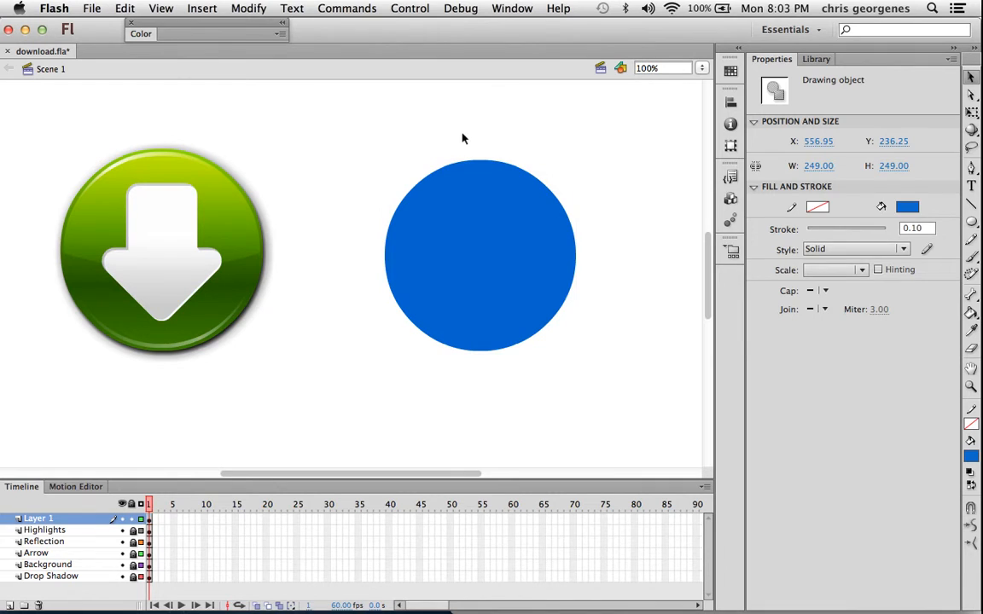
Change the fill colour type to a linear gradient, shift its middle stop toward the end, and set the first stop's alpha to 100%.
{"action": "double_click", "coordinate": [221, 37]}
{"action": "left_click_drag", "start_coordinate": [221, 38], "coordinate": [318, 38]}
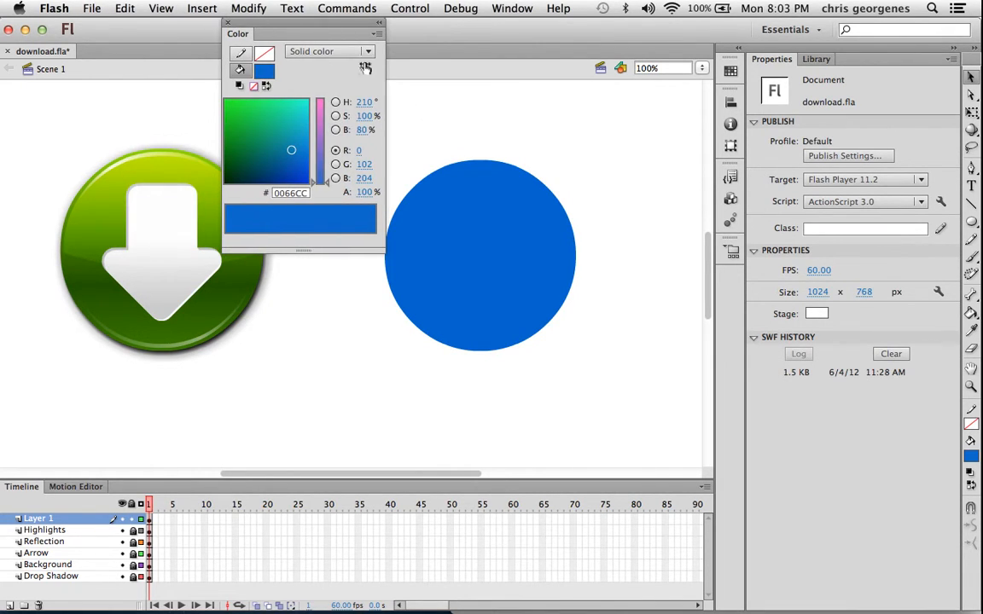
{"action": "left_click", "coordinate": [324, 53]}
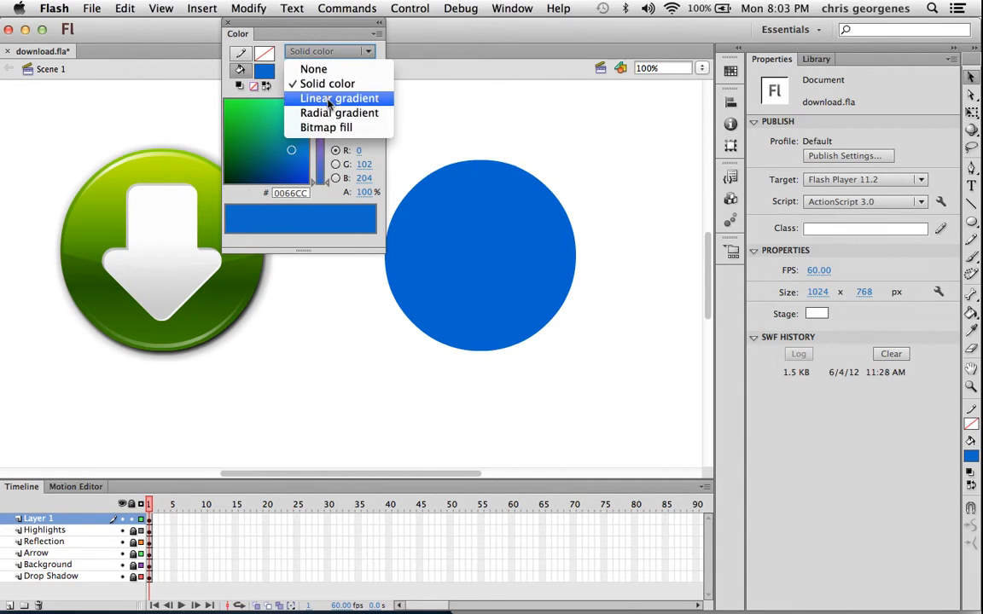
{"action": "left_click", "coordinate": [339, 98]}
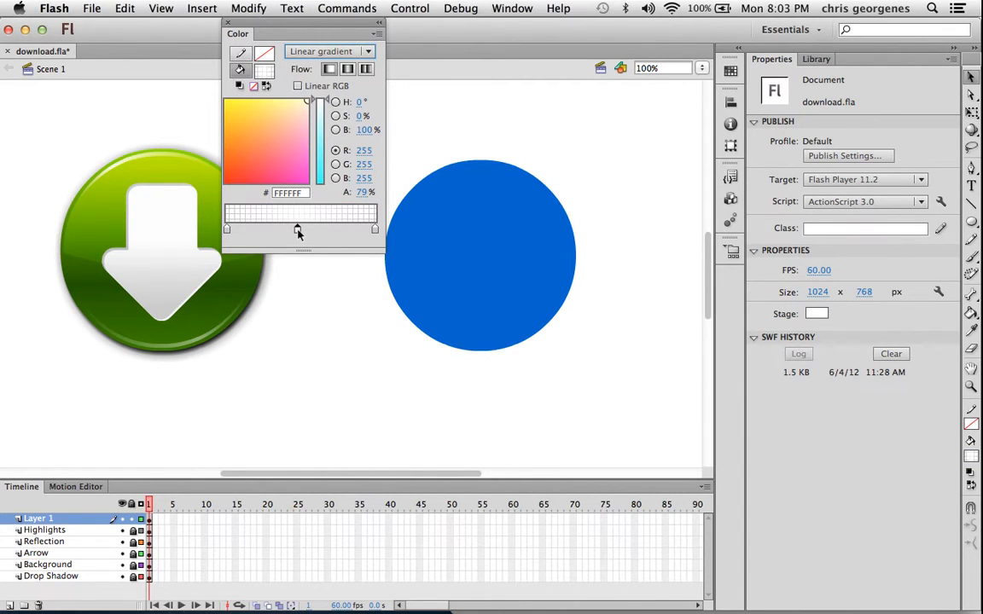
{"action": "mouse_move", "coordinate": [297, 229]}
{"action": "left_mouse_down"}
{"action": "mouse_move", "coordinate": [284, 258]}
{"action": "mouse_move", "coordinate": [315, 231]}
{"action": "left_mouse_up"}
{"action": "left_click_drag", "start_coordinate": [303, 37], "coordinate": [291, 38]}
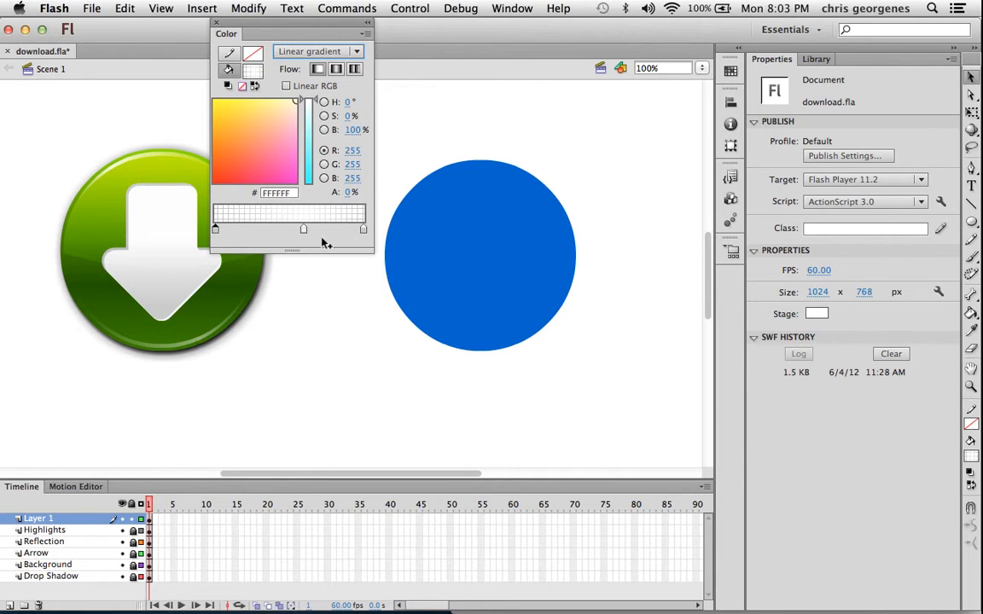
{"action": "left_click", "coordinate": [350, 192]}
{"action": "type", "text": "100"}
{"action": "key", "text": "Return"}
Set the gradient's last and middle colour stops to blue 0066CC with 100% alpha.
{"action": "left_click", "coordinate": [363, 229]}
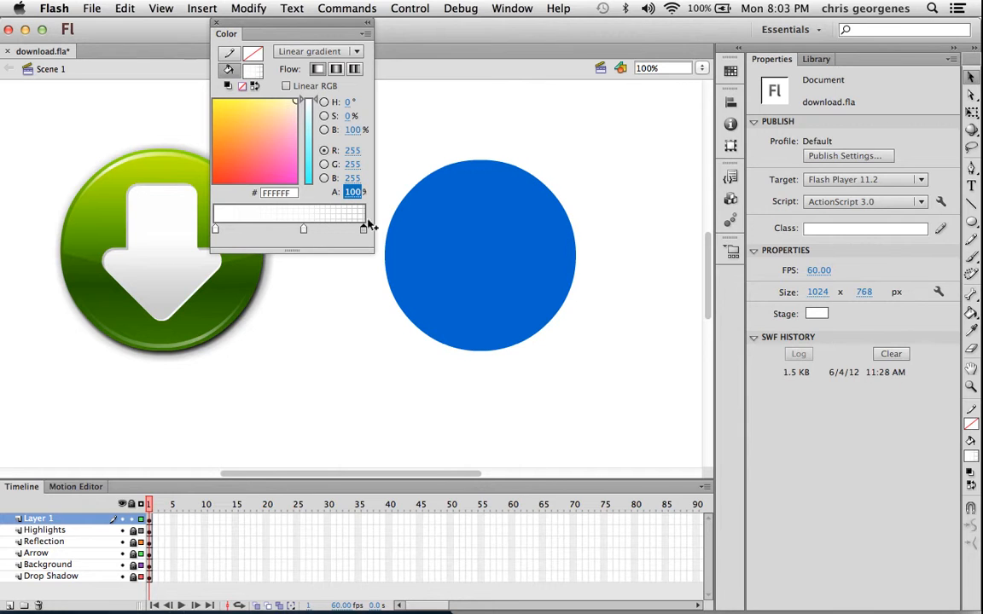
{"action": "double_click", "coordinate": [363, 228]}
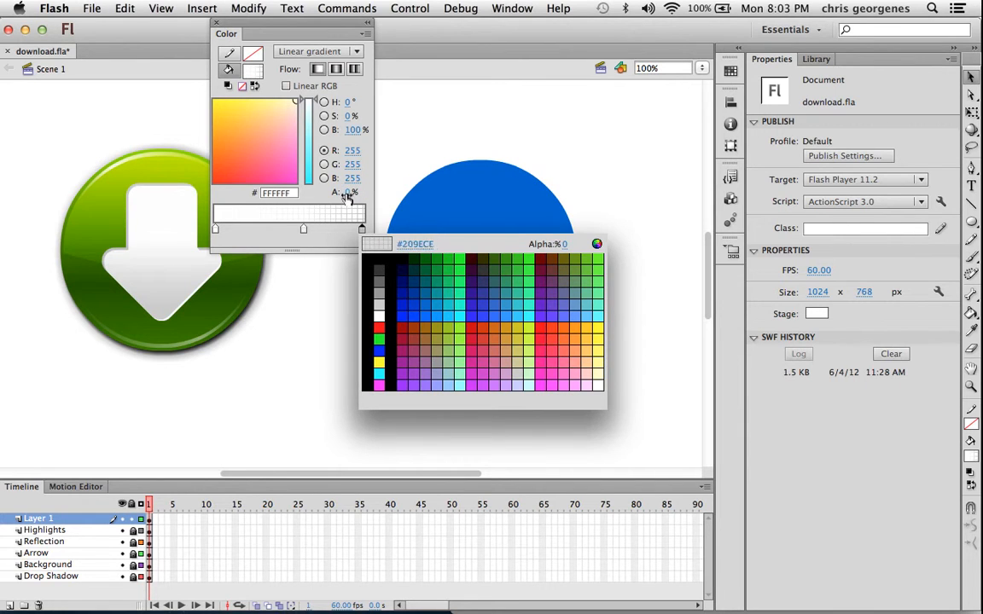
{"action": "left_click", "coordinate": [422, 303]}
{"action": "left_click_drag", "start_coordinate": [351, 194], "coordinate": [443, 191]}
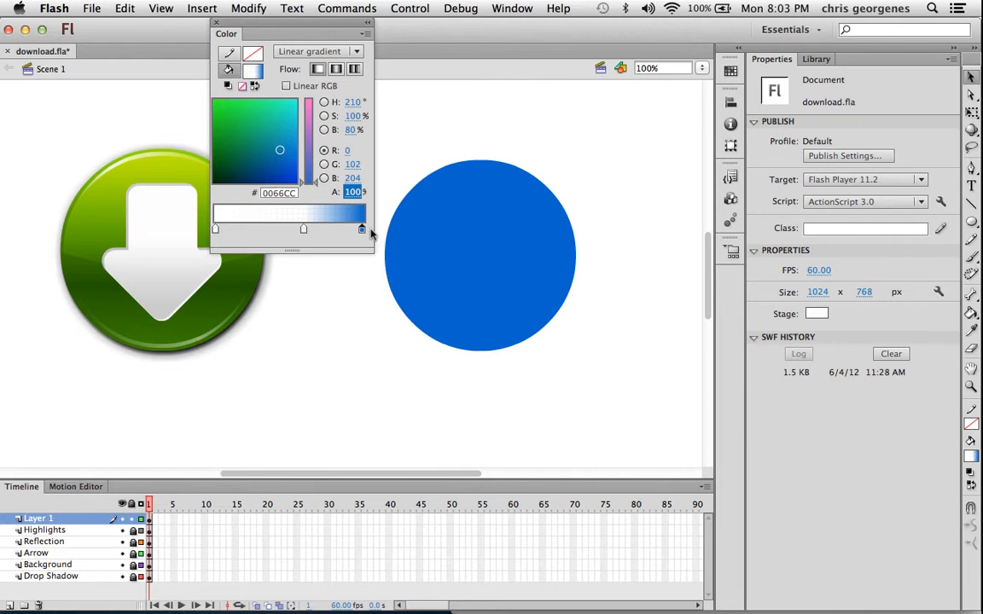
{"action": "double_click", "coordinate": [303, 228]}
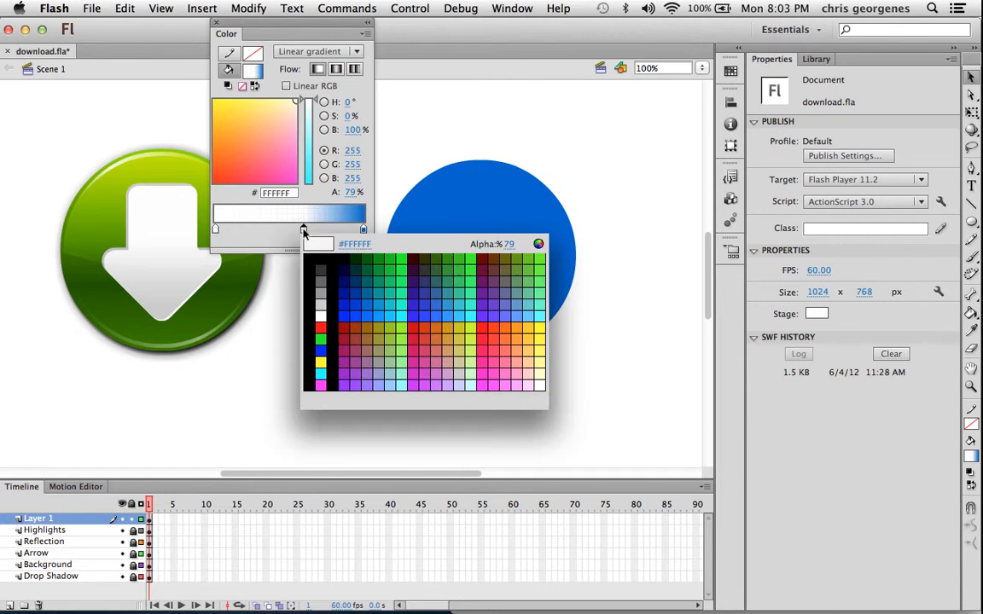
{"action": "left_click", "coordinate": [375, 296]}
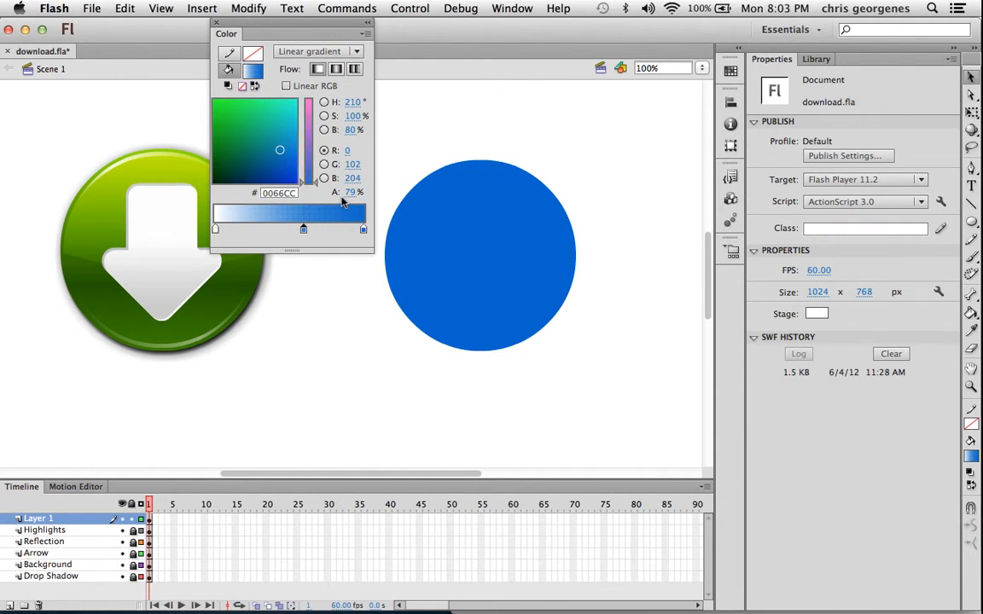
{"action": "left_click_drag", "start_coordinate": [353, 192], "coordinate": [424, 193]}
Set the gradient's first colour stop to blue 0066CC and shift the middle stop a little toward the last one.
{"action": "left_click", "coordinate": [215, 228]}
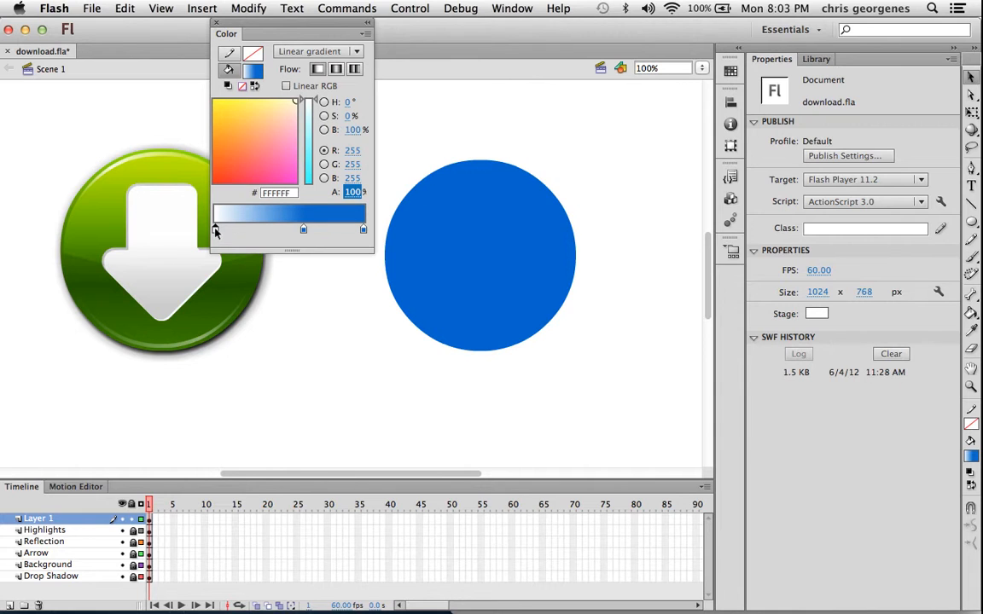
{"action": "double_click", "coordinate": [215, 228]}
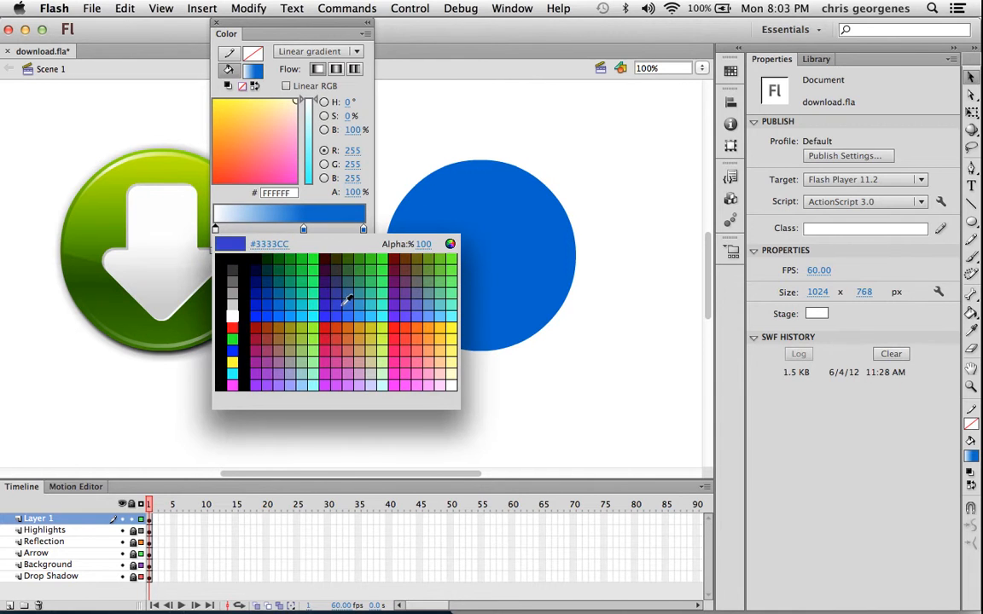
{"action": "left_click", "coordinate": [294, 295]}
{"action": "left_click_drag", "start_coordinate": [304, 230], "coordinate": [314, 229]}
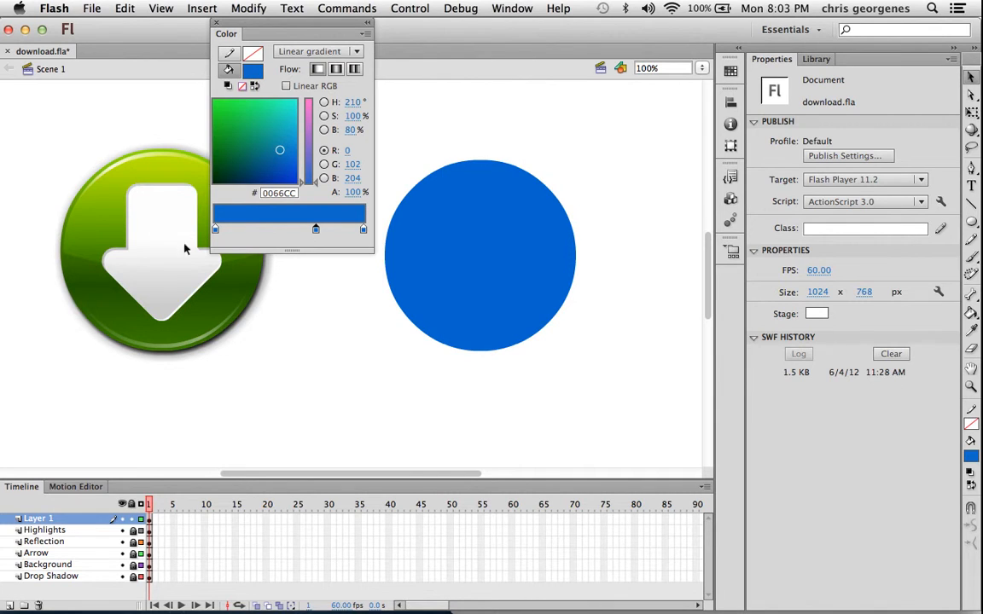
Hide the Highlights, Reflection and Arrow layers to expose the green button's background gradient.
{"action": "left_click", "coordinate": [122, 529]}
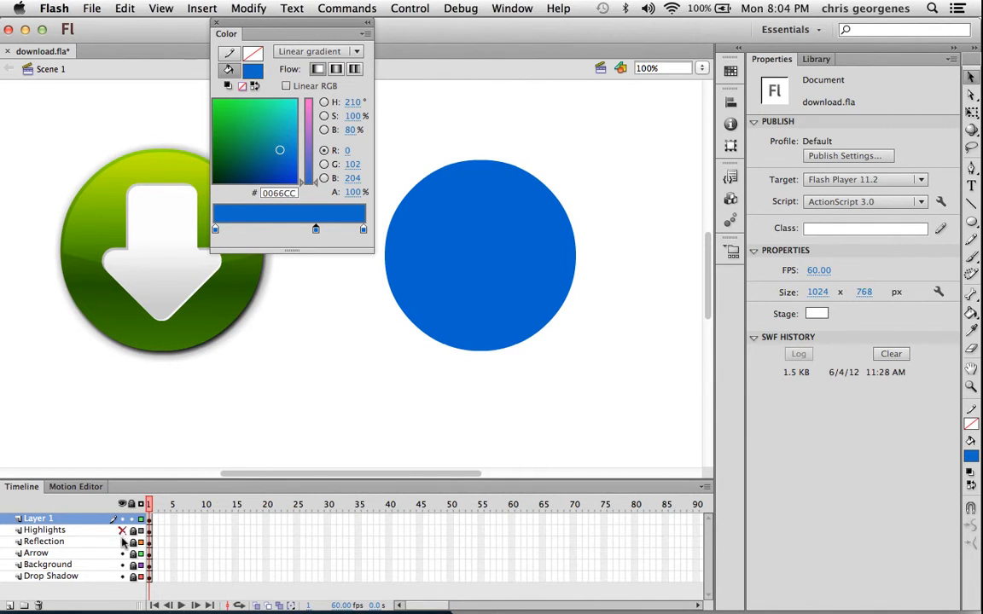
{"action": "left_click", "coordinate": [122, 542]}
{"action": "left_click", "coordinate": [122, 553]}
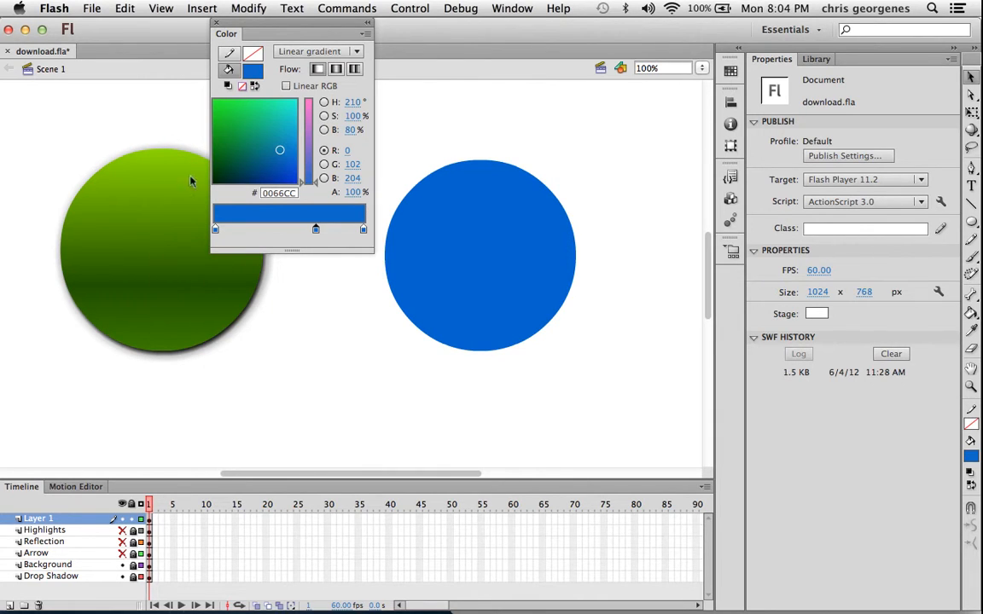
{"action": "left_click_drag", "start_coordinate": [235, 36], "coordinate": [445, 36]}
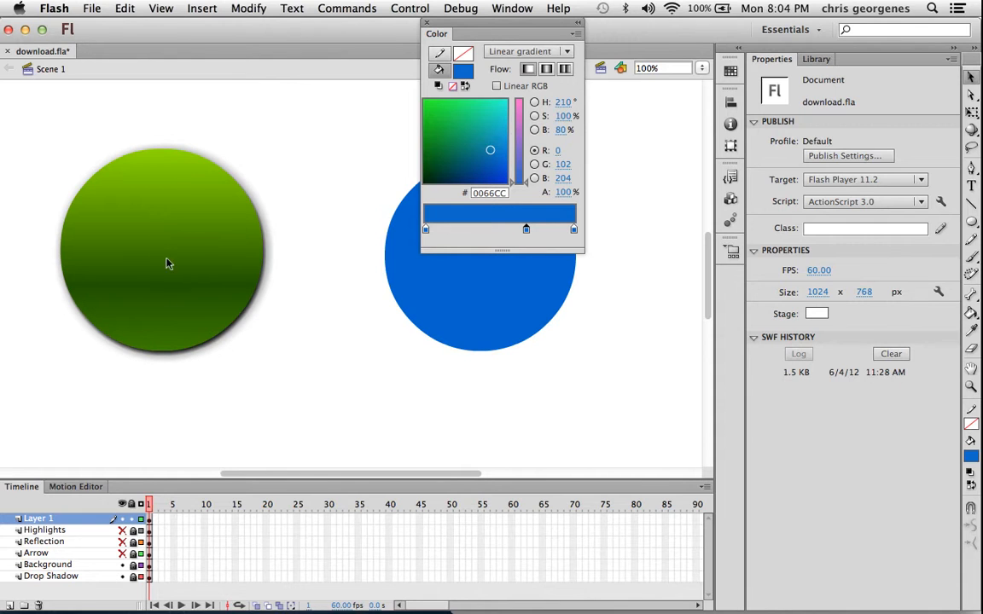
Apply the blue linear gradient to the new circle and move the circle slightly farther from the green button.
{"action": "left_click_drag", "start_coordinate": [495, 34], "coordinate": [240, 34]}
{"action": "left_click", "coordinate": [480, 211]}
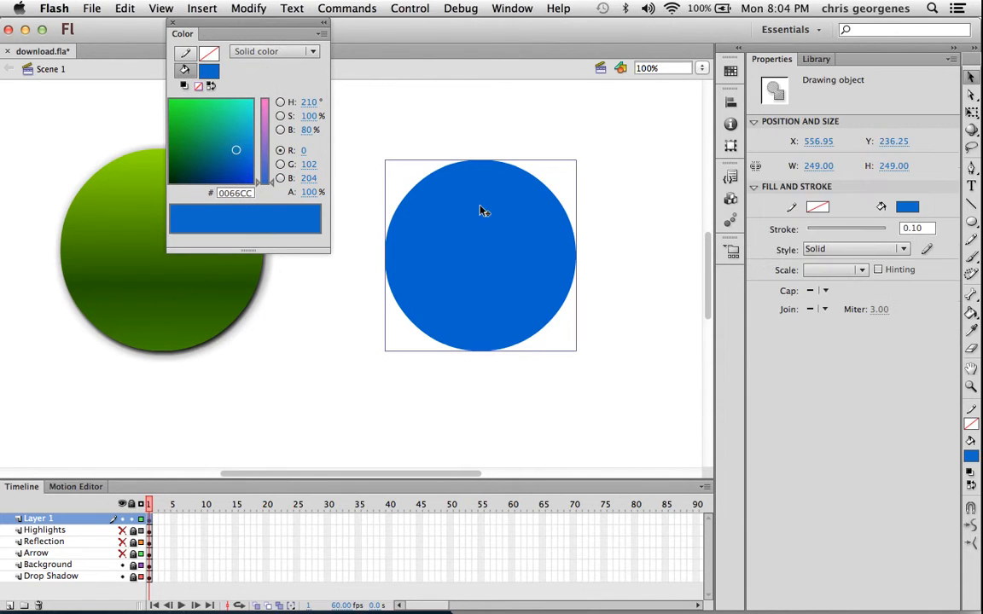
{"action": "left_click", "coordinate": [273, 52]}
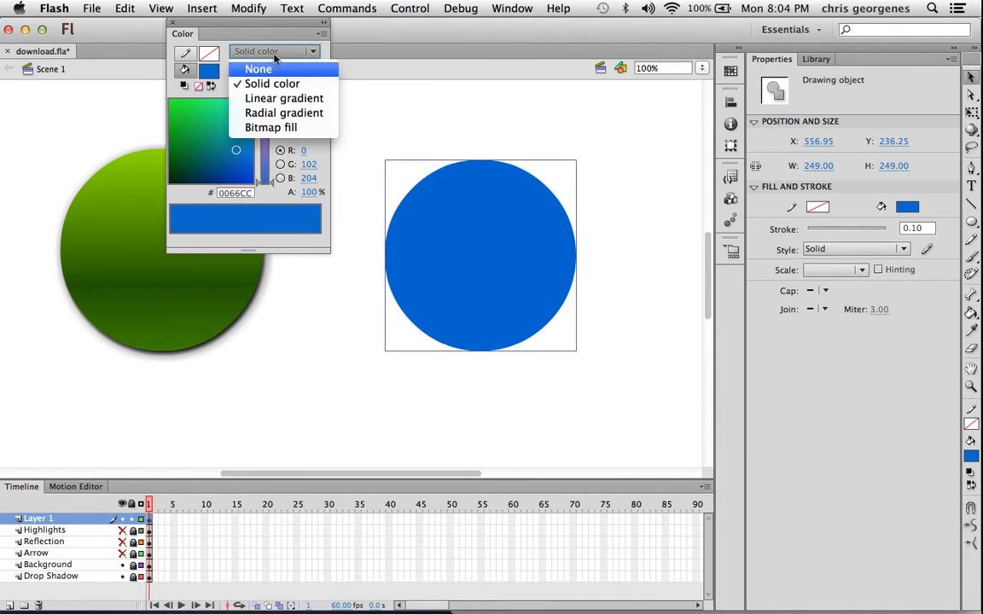
{"action": "left_click", "coordinate": [275, 98]}
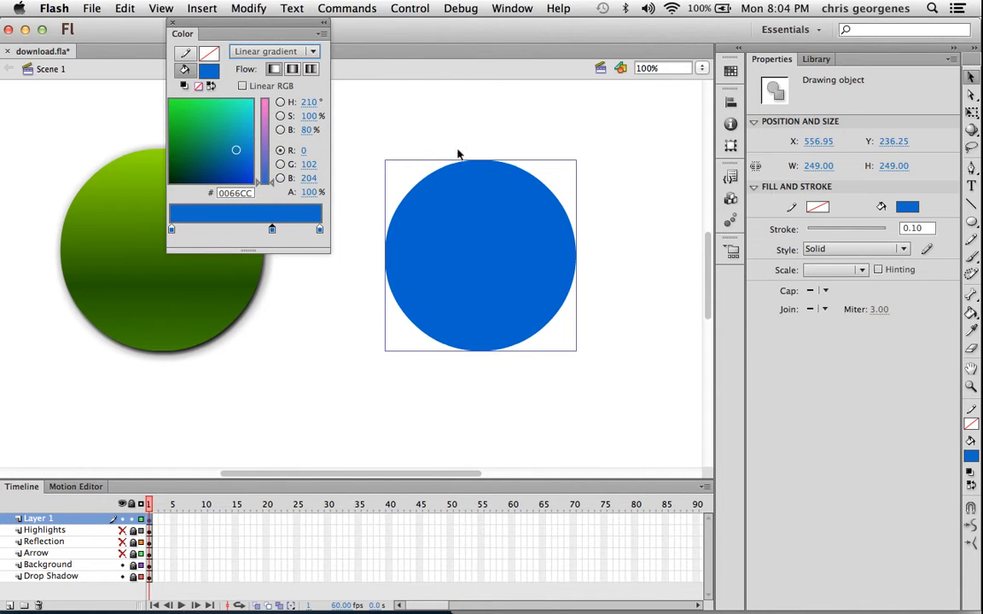
{"action": "mouse_move", "coordinate": [489, 247]}
{"action": "left_mouse_down"}
{"action": "mouse_move", "coordinate": [511, 227]}
{"action": "mouse_move", "coordinate": [504, 249]}
{"action": "left_mouse_up"}
{"action": "left_click_drag", "start_coordinate": [273, 232], "coordinate": [268, 231]}
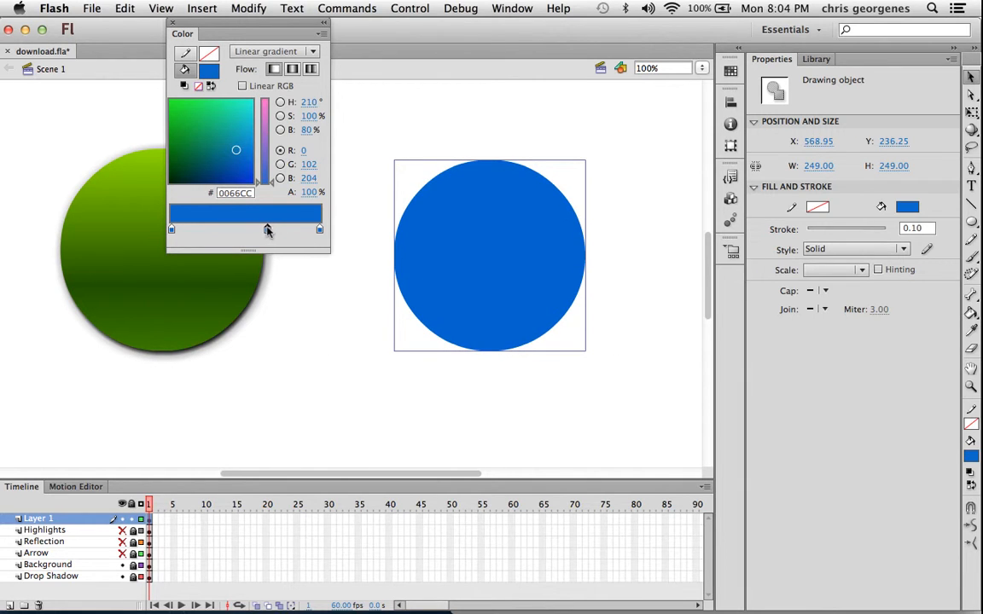
{"action": "left_click", "coordinate": [260, 51]}
{"action": "left_click", "coordinate": [271, 84]}
{"action": "left_click", "coordinate": [256, 51]}
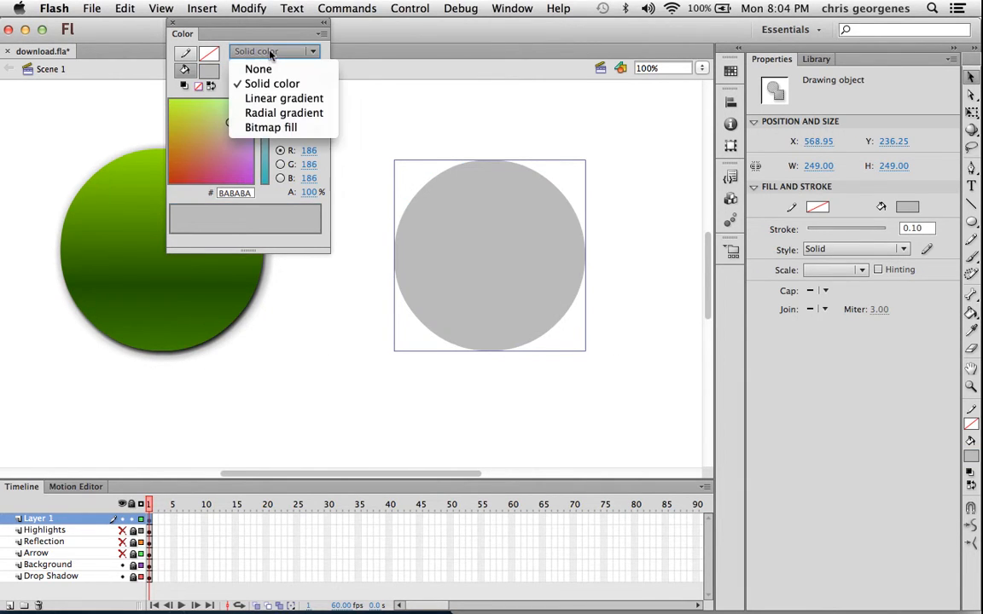
{"action": "left_click", "coordinate": [275, 98]}
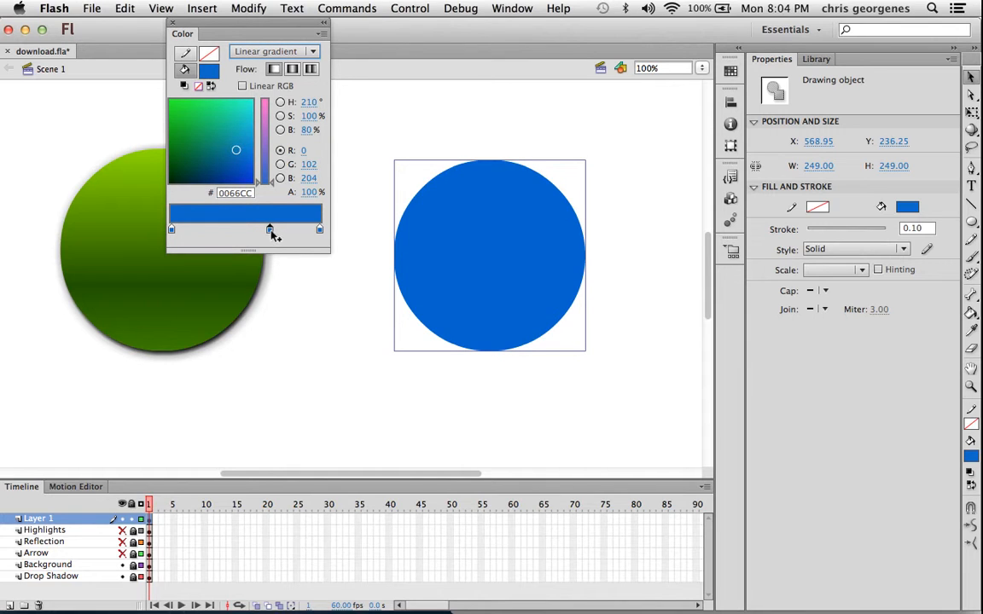
Shift the circle gradient's middle stop slightly toward the end and darken it to 00387F at 50% brightness.
{"action": "left_click_drag", "start_coordinate": [267, 231], "coordinate": [274, 231]}
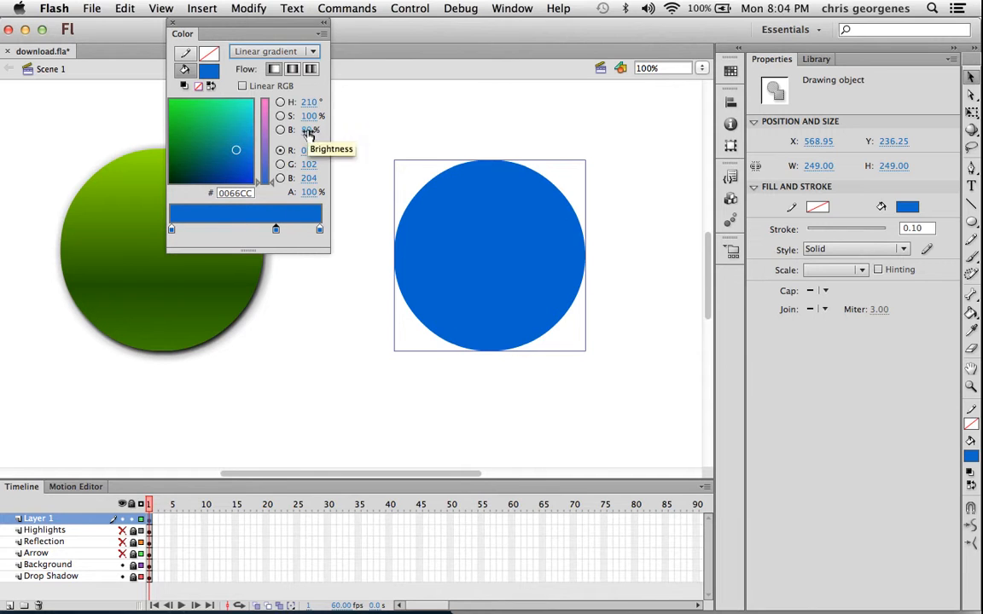
{"action": "mouse_move", "coordinate": [236, 151]}
{"action": "left_mouse_down"}
{"action": "mouse_move", "coordinate": [203, 148]}
{"action": "mouse_move", "coordinate": [226, 162]}
{"action": "mouse_move", "coordinate": [209, 139]}
{"action": "mouse_move", "coordinate": [203, 148]}
{"action": "mouse_move", "coordinate": [231, 158]}
{"action": "mouse_move", "coordinate": [204, 148]}
{"action": "mouse_move", "coordinate": [209, 141]}
{"action": "mouse_move", "coordinate": [232, 155]}
{"action": "left_mouse_up"}
{"action": "left_click_drag", "start_coordinate": [310, 131], "coordinate": [287, 130]}
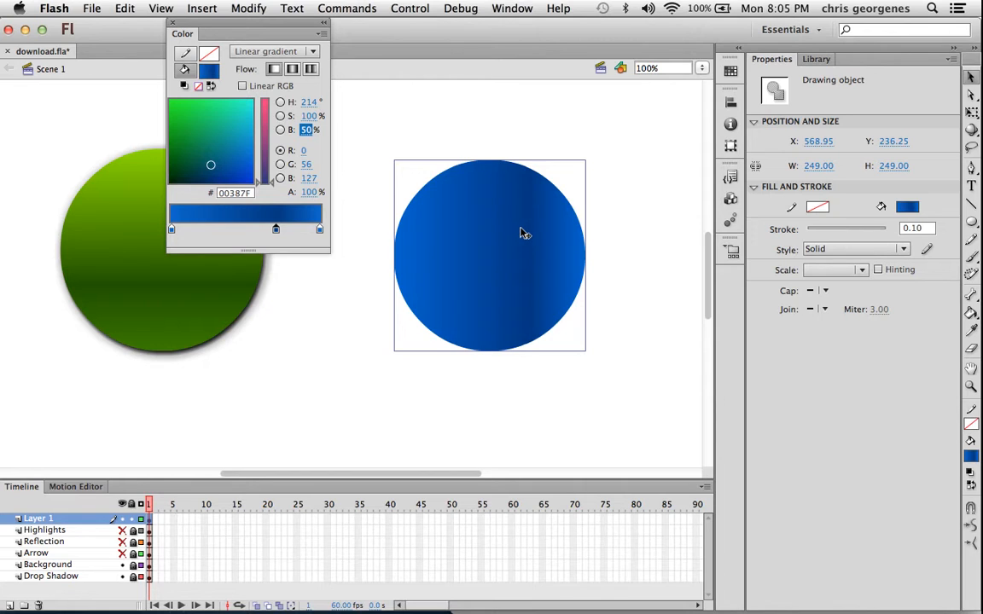
Brighten the circle gradient's first colour stop to 008CE4.
{"action": "left_click", "coordinate": [171, 231]}
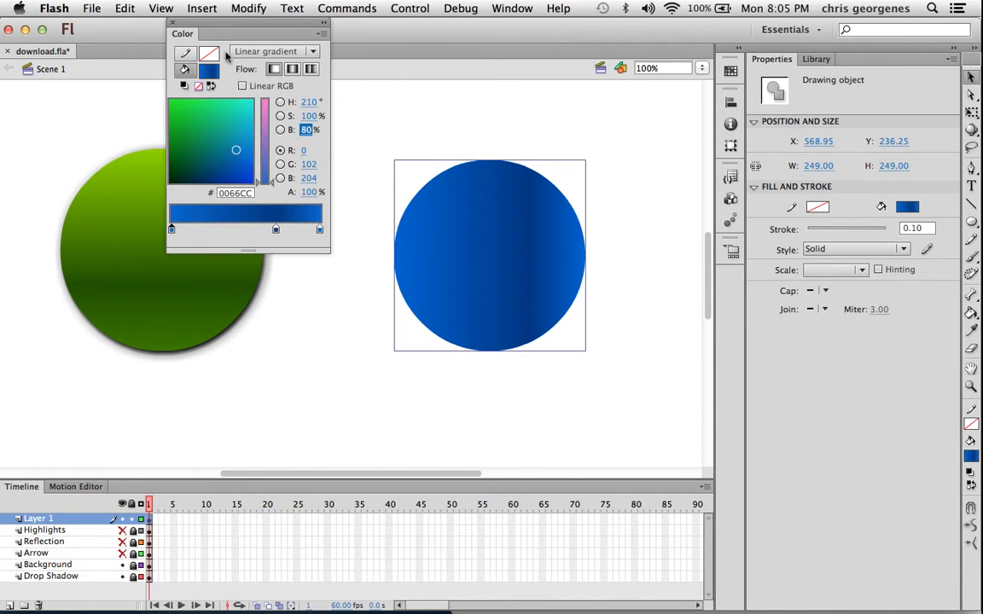
{"action": "left_click_drag", "start_coordinate": [209, 34], "coordinate": [257, 34]}
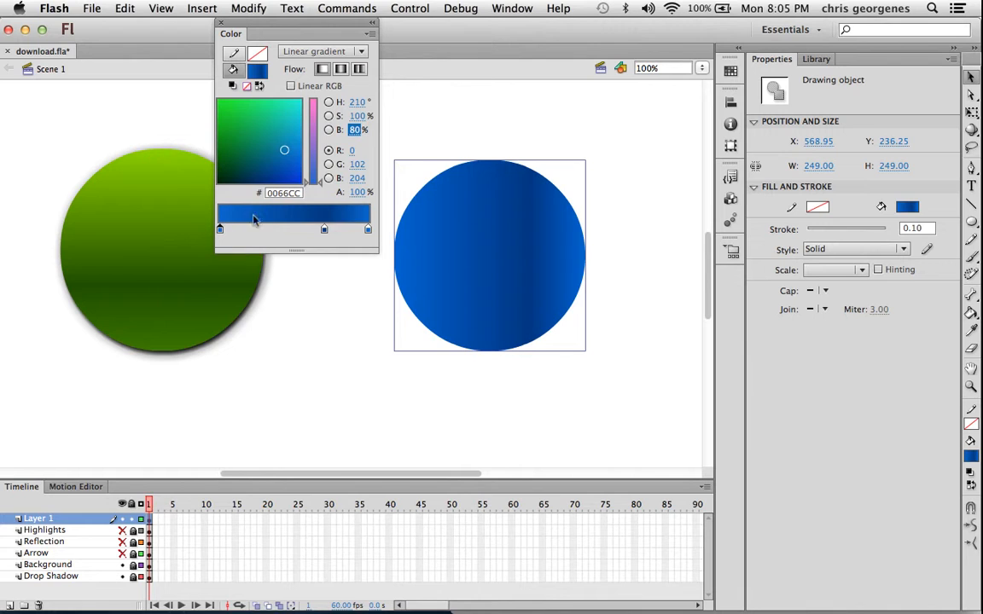
{"action": "left_click", "coordinate": [285, 149]}
{"action": "left_click_drag", "start_coordinate": [285, 150], "coordinate": [292, 138]}
{"action": "key", "text": "Down"}
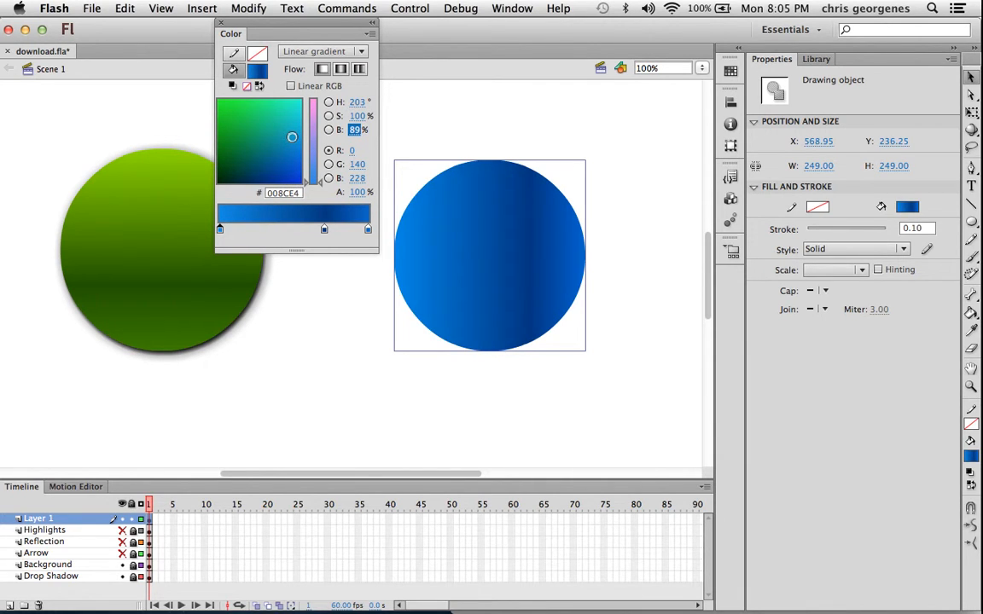
Darken the circle gradient's last colour stop to 005CBA at 73% brightness.
{"action": "left_click", "coordinate": [367, 229]}
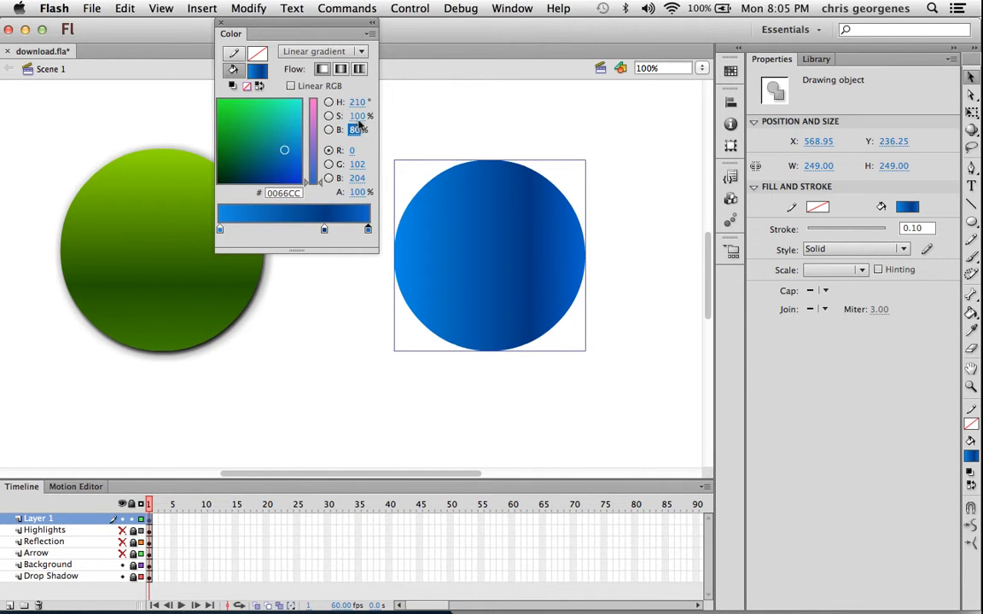
{"action": "key", "text": "Down"}
{"action": "key", "text": "Down"}
{"action": "key", "text": "Down"}
{"action": "key", "text": "Down"}
{"action": "key", "text": "Down"}
{"action": "key", "text": "Down"}
{"action": "key", "text": "Down"}
{"action": "left_click_drag", "start_coordinate": [292, 34], "coordinate": [241, 34]}
Try rotating the whole blue circle a quarter turn clockwise with Free Transform, and undo the rotation.
{"action": "left_click", "coordinate": [498, 230]}
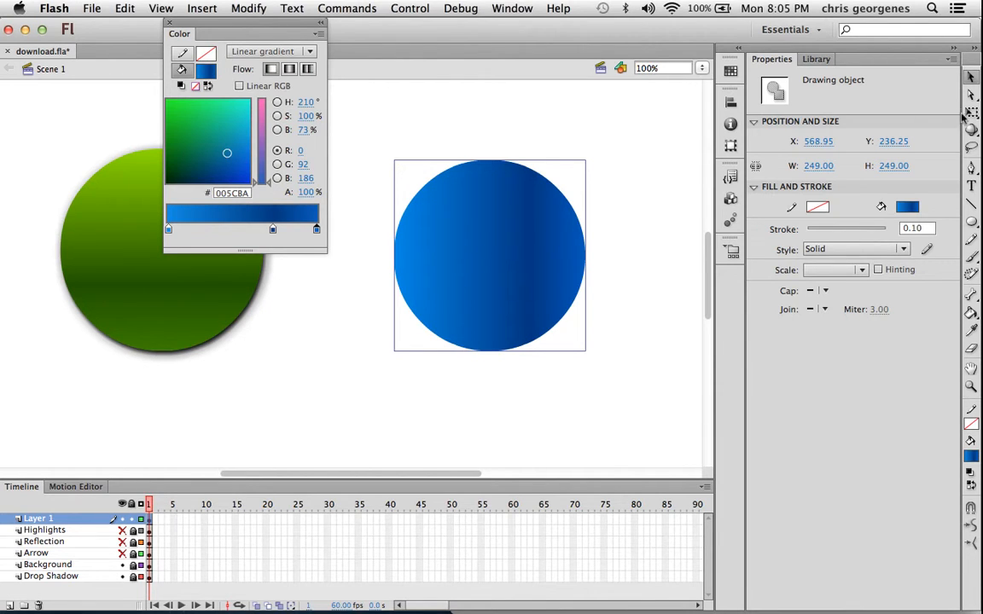
{"action": "key", "text": "q"}
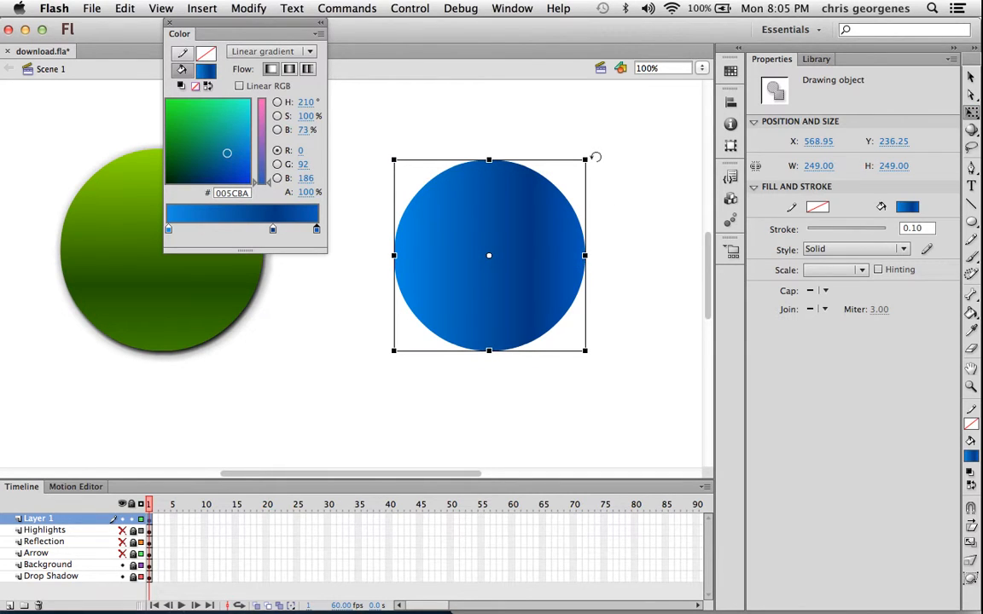
{"action": "left_click_drag", "start_coordinate": [595, 157], "coordinate": [587, 334]}
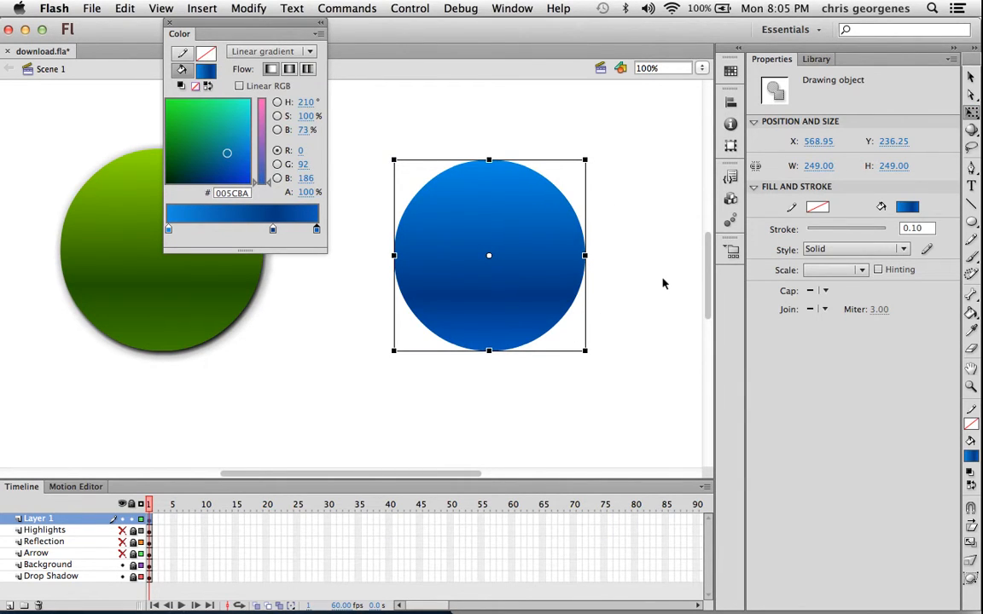
{"action": "key", "text": "super+z"}
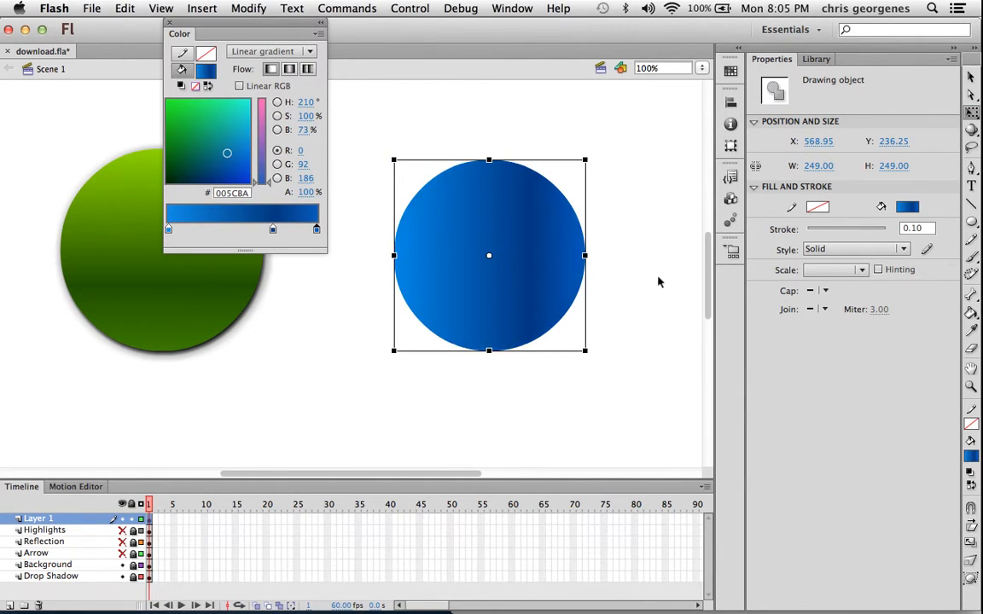
{"action": "left_click", "coordinate": [636, 285]}
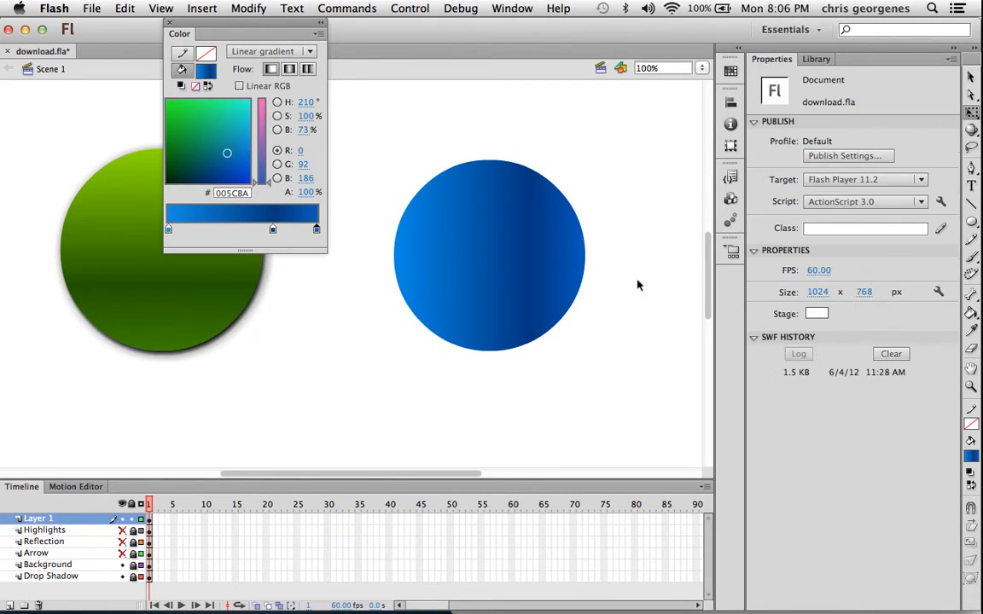
Rotate the blue circle's gradient fill 90° clockwise with the Gradient Transform tool so the light end is uppermost.
{"action": "left_click", "coordinate": [502, 265]}
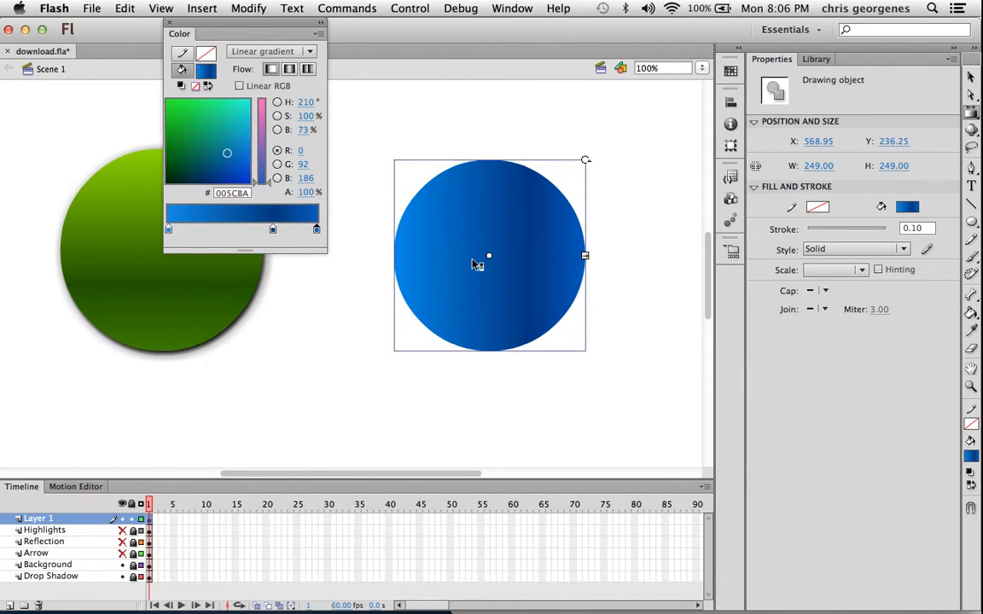
{"action": "left_click", "coordinate": [608, 205]}
{"action": "key", "text": "v"}
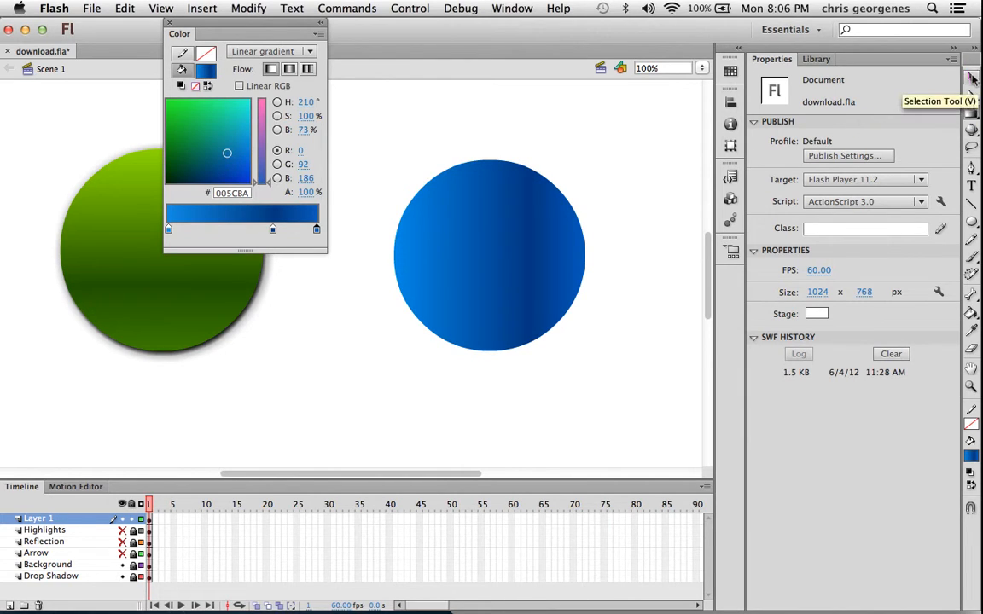
{"action": "left_click", "coordinate": [972, 112]}
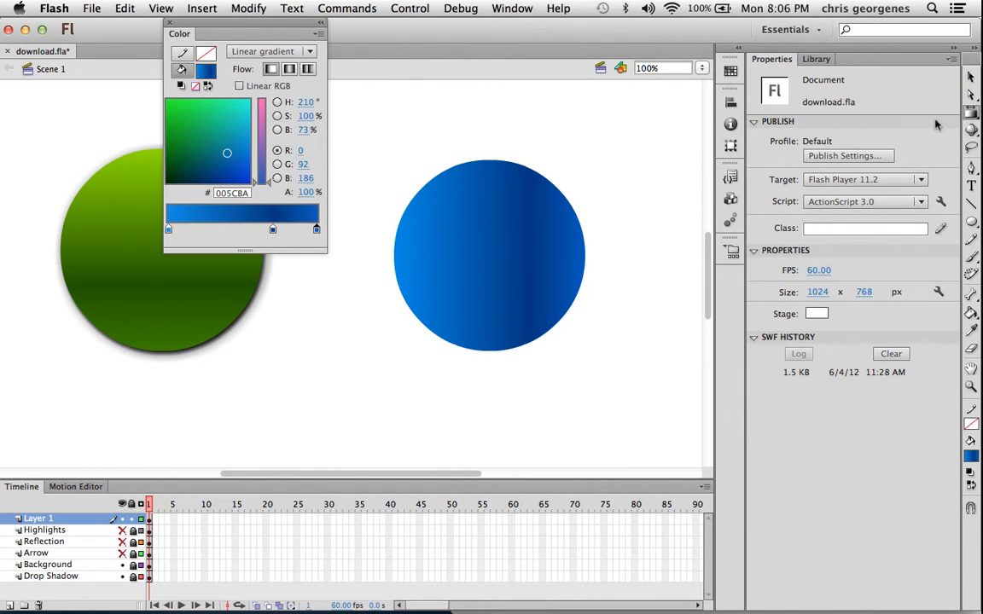
{"action": "left_click", "coordinate": [500, 252]}
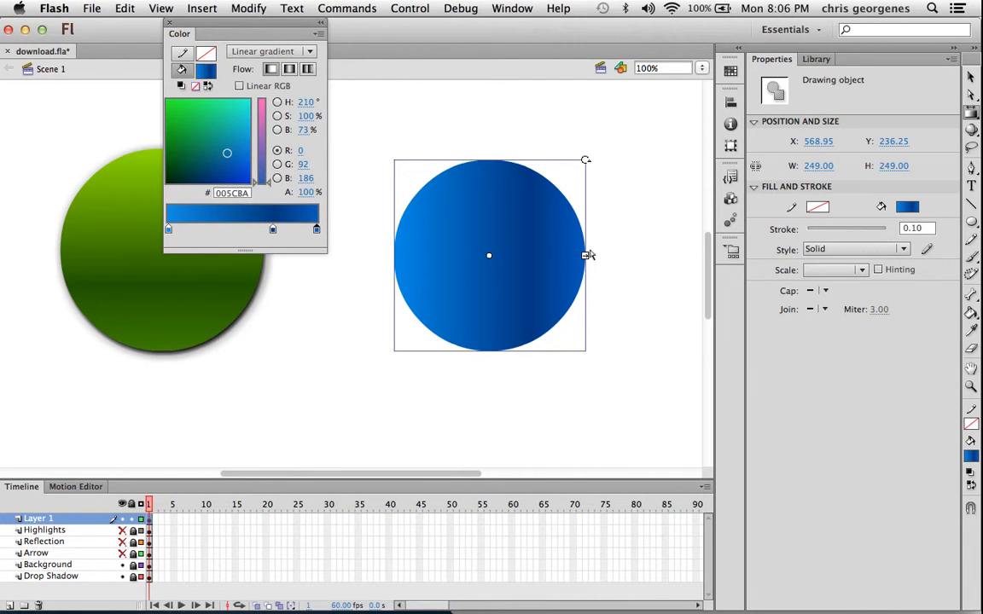
{"action": "left_click_drag", "start_coordinate": [585, 160], "coordinate": [635, 389]}
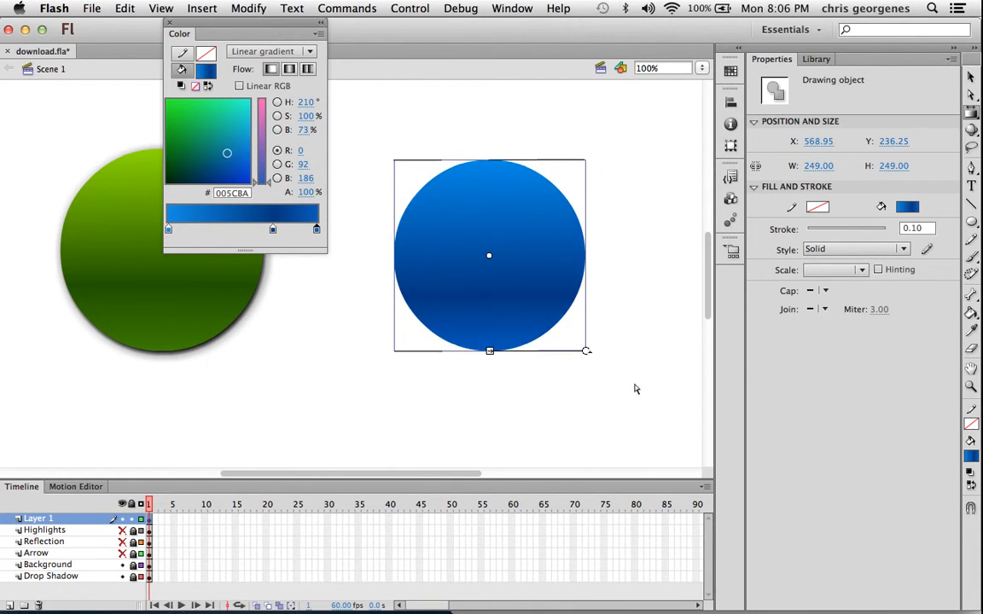
{"action": "left_click", "coordinate": [629, 387]}
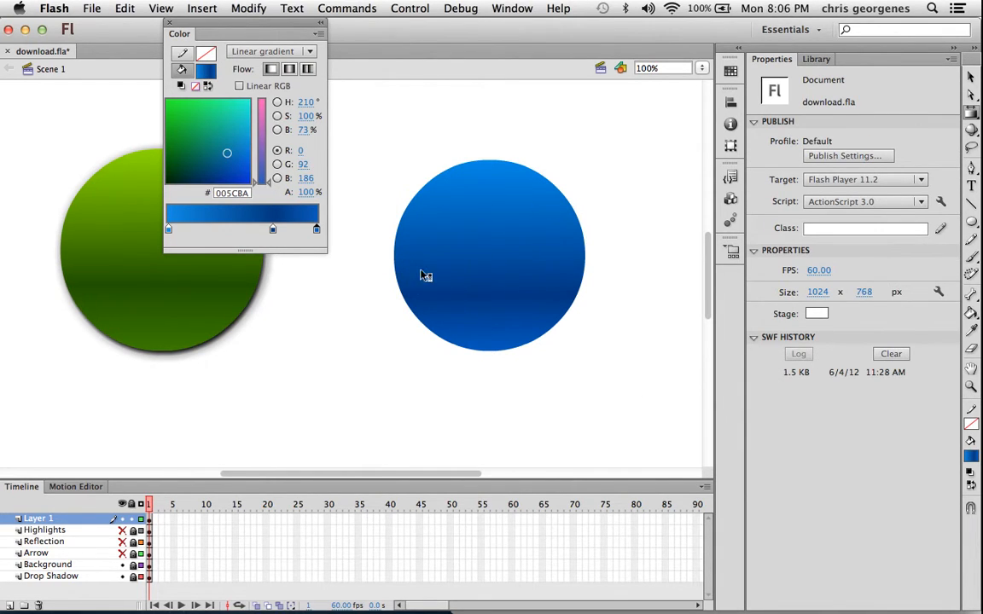
Convert the blue circle to a movie clip symbol named highlight_dropshadow.
{"action": "key", "text": "v"}
{"action": "left_click", "coordinate": [510, 289]}
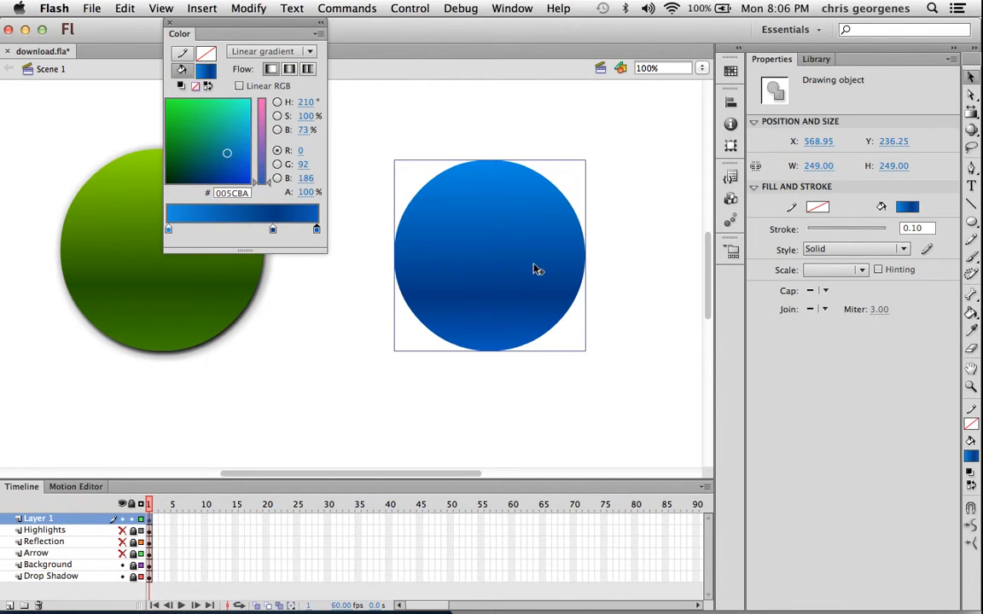
{"action": "left_click", "coordinate": [256, 9]}
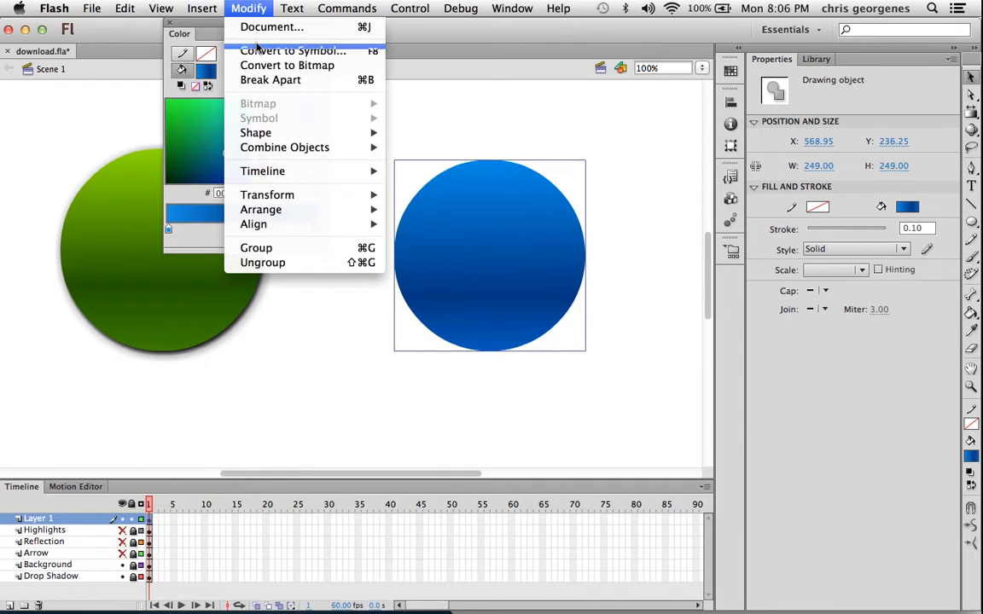
{"action": "left_click", "coordinate": [239, 51]}
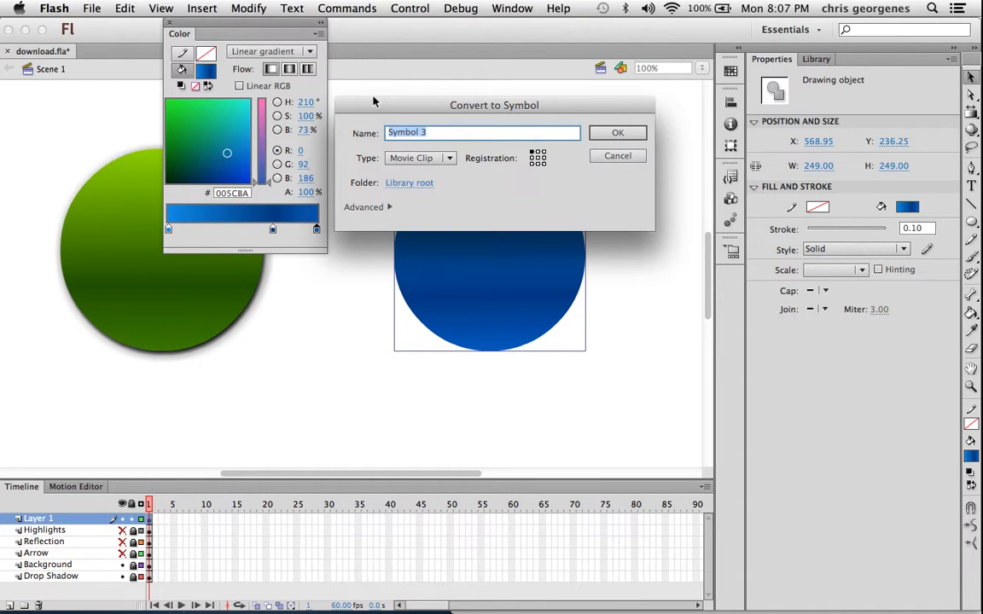
{"action": "type", "text": "h"}
{"action": "type", "text": "ighlight_dropshadow"}
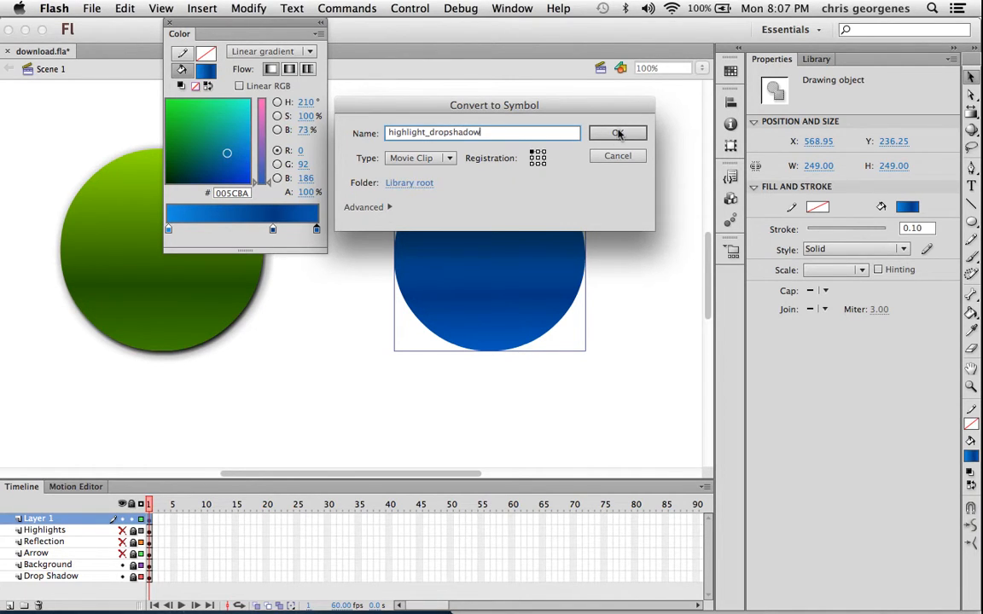
{"action": "left_click", "coordinate": [559, 132]}
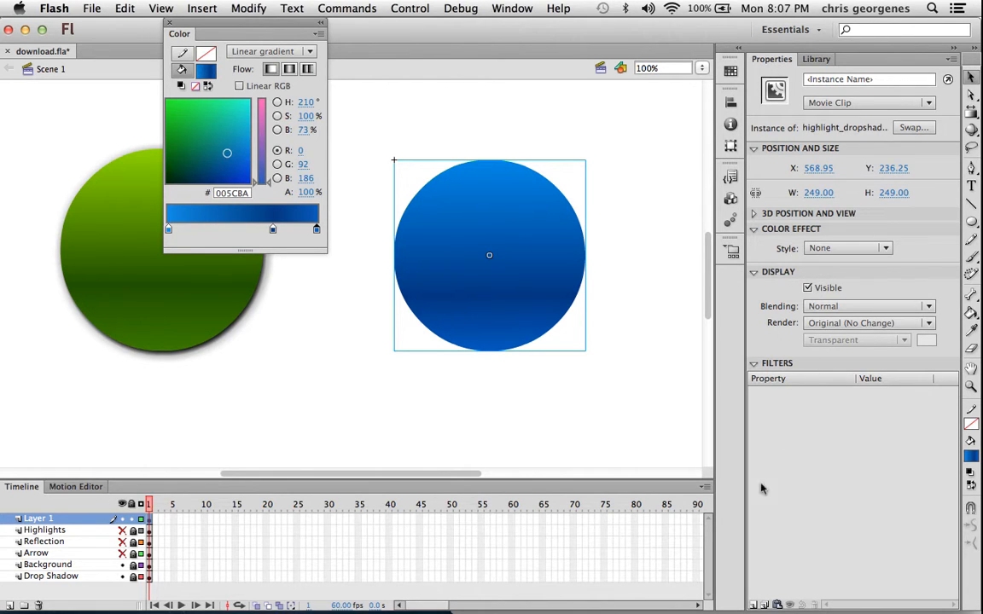
Collapse the Display and Color Effect sections and add a Drop Shadow filter to the blue circle's movie clip.
{"action": "left_click", "coordinate": [753, 271]}
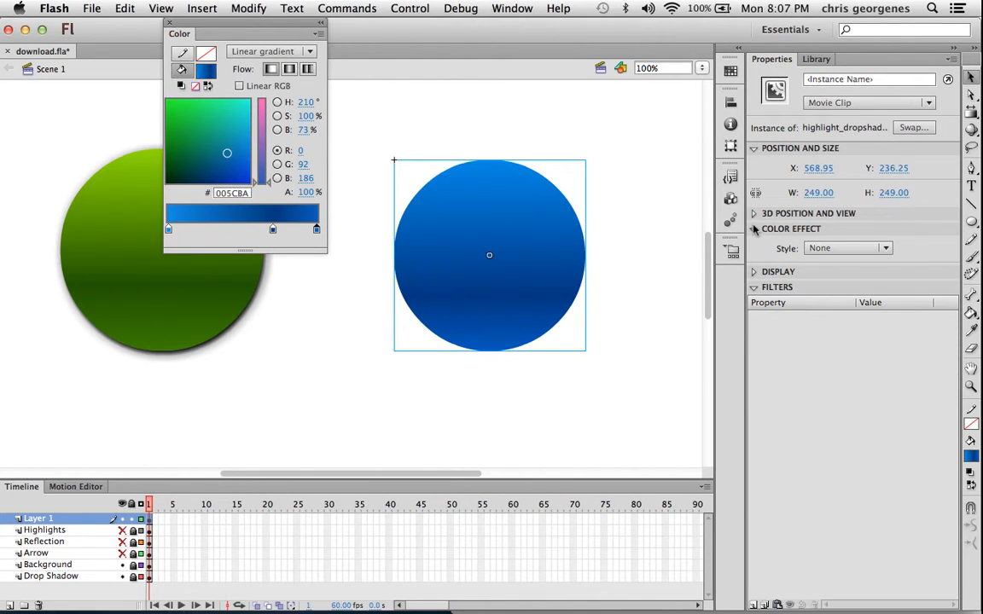
{"action": "left_click", "coordinate": [753, 229]}
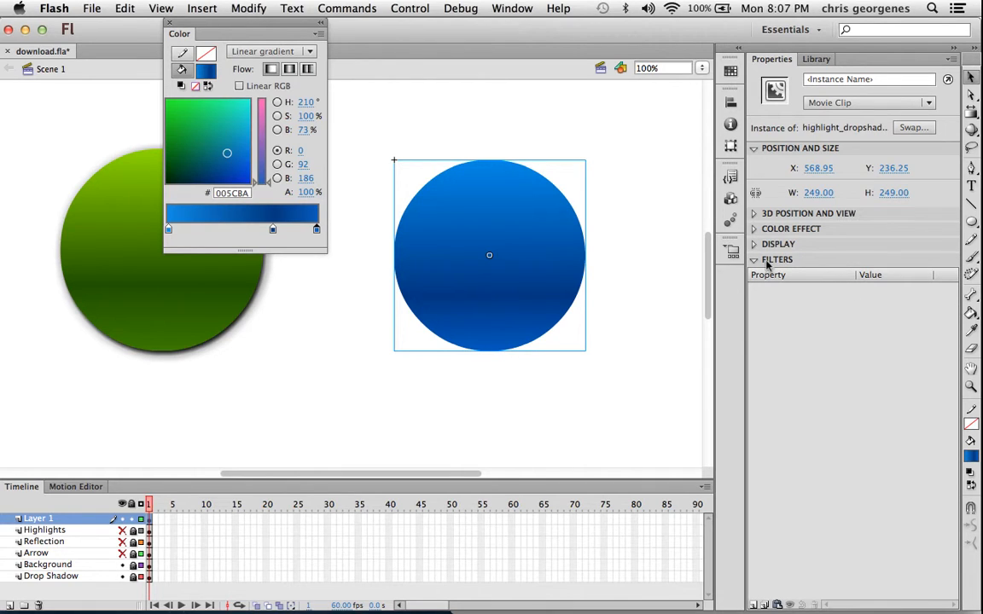
{"action": "left_click", "coordinate": [753, 605]}
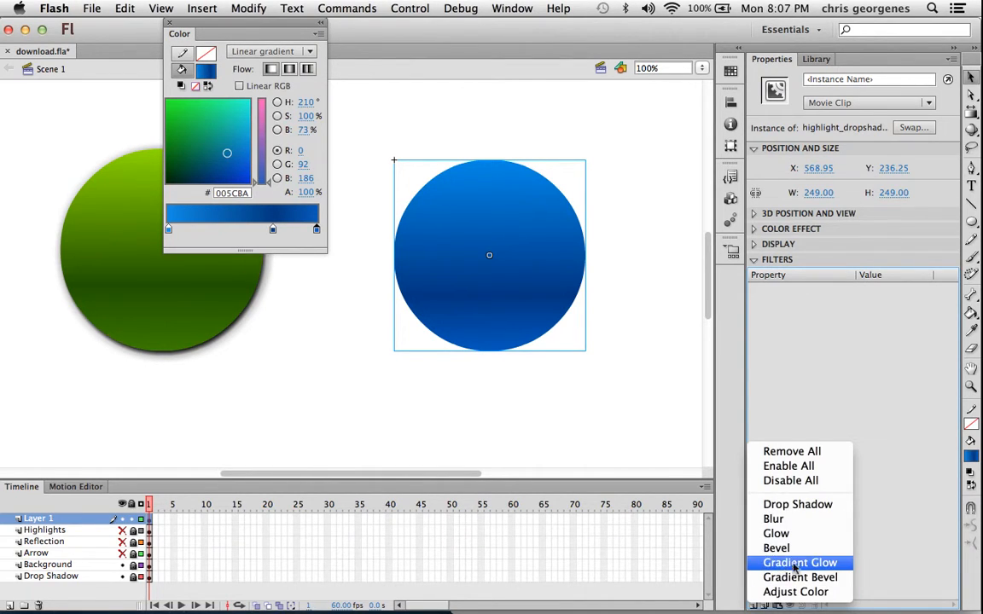
{"action": "left_click", "coordinate": [823, 507]}
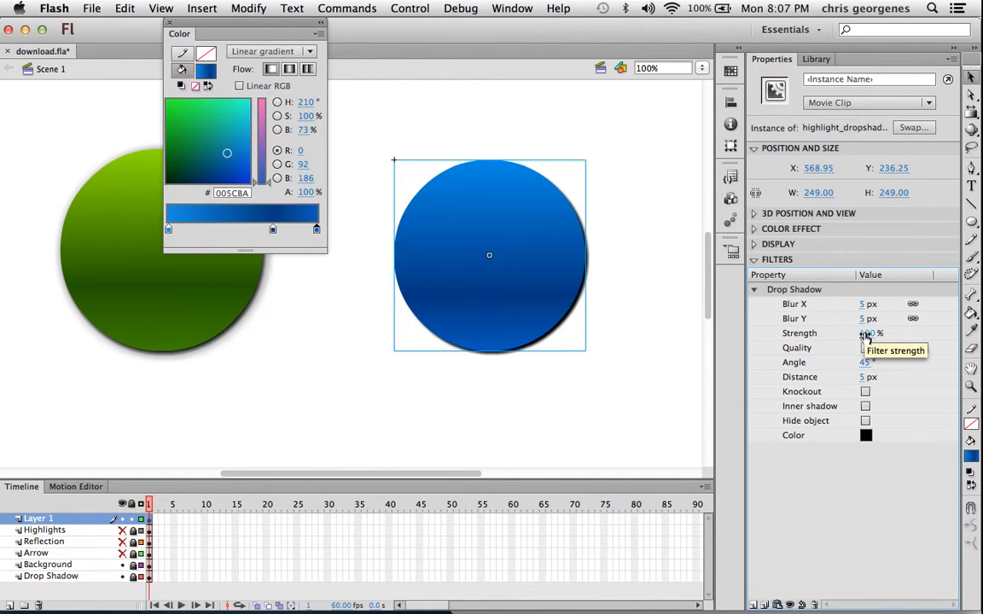
Set the drop shadow's strength to 46%, its blur to 15 px and its distance to 0 px.
{"action": "left_click_drag", "start_coordinate": [866, 334], "coordinate": [830, 336]}
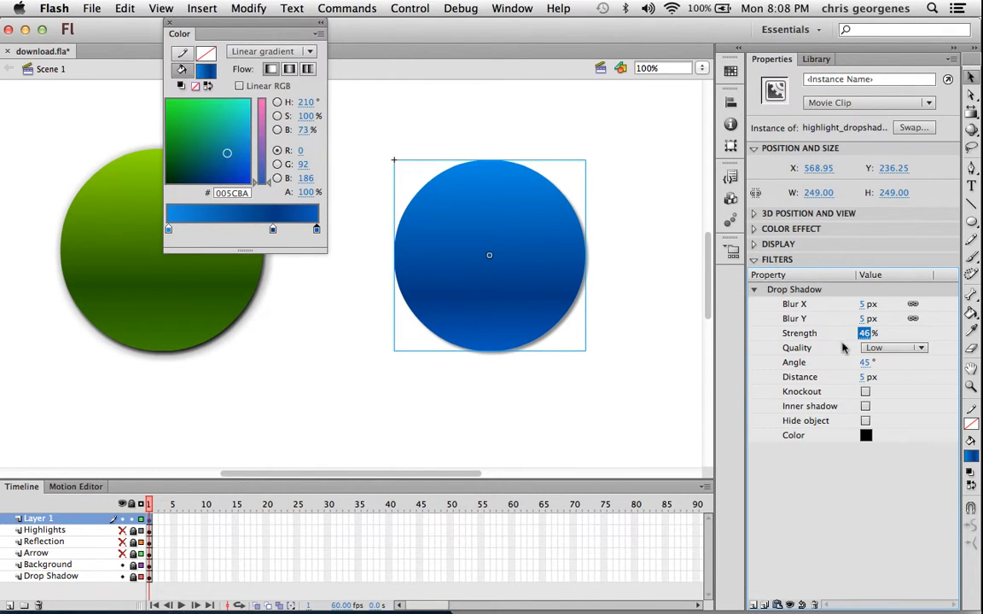
{"action": "left_click", "coordinate": [863, 318]}
{"action": "type", "text": "14"}
{"action": "key", "text": "Return"}
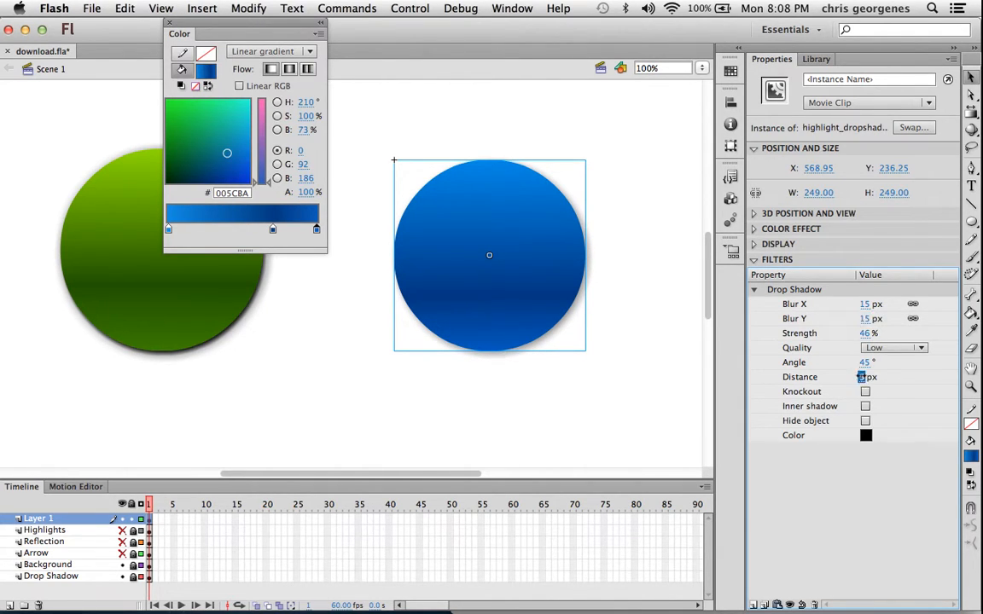
{"action": "left_click_drag", "start_coordinate": [866, 379], "coordinate": [855, 376]}
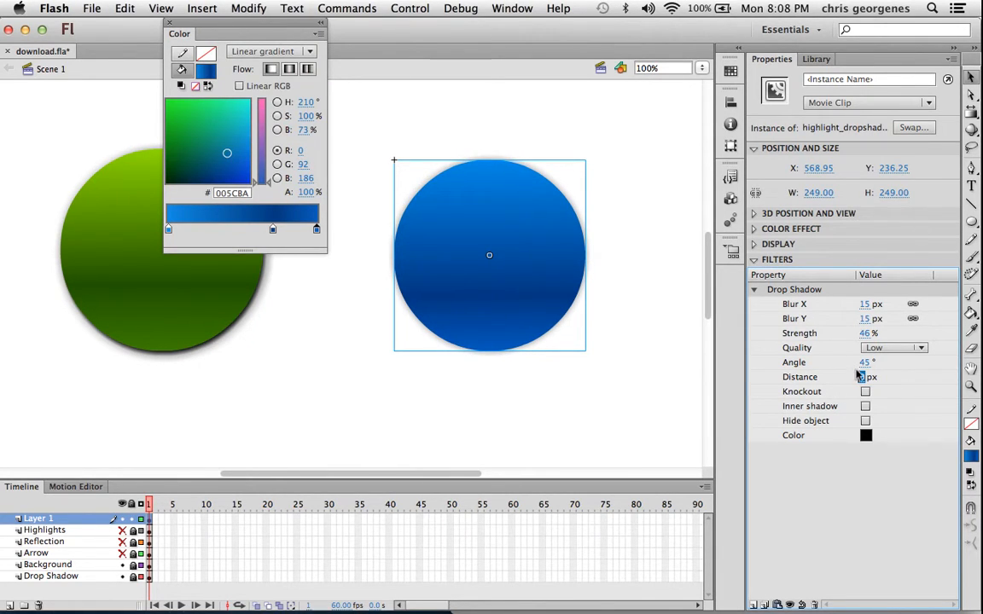
Set the drop shadow's blur to 18 px and its strength to 75%.
{"action": "left_click", "coordinate": [866, 318]}
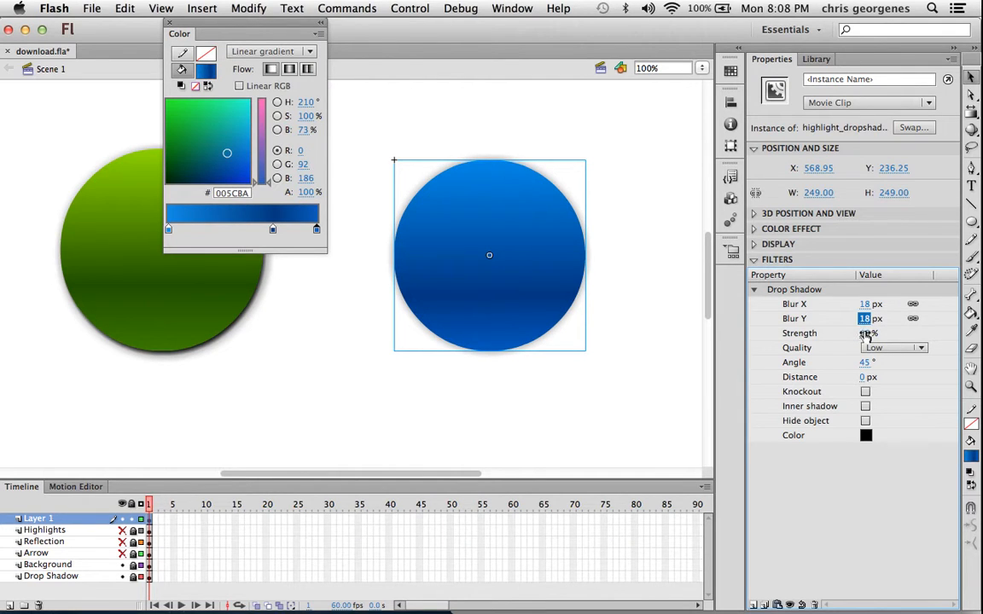
{"action": "left_click", "coordinate": [867, 333]}
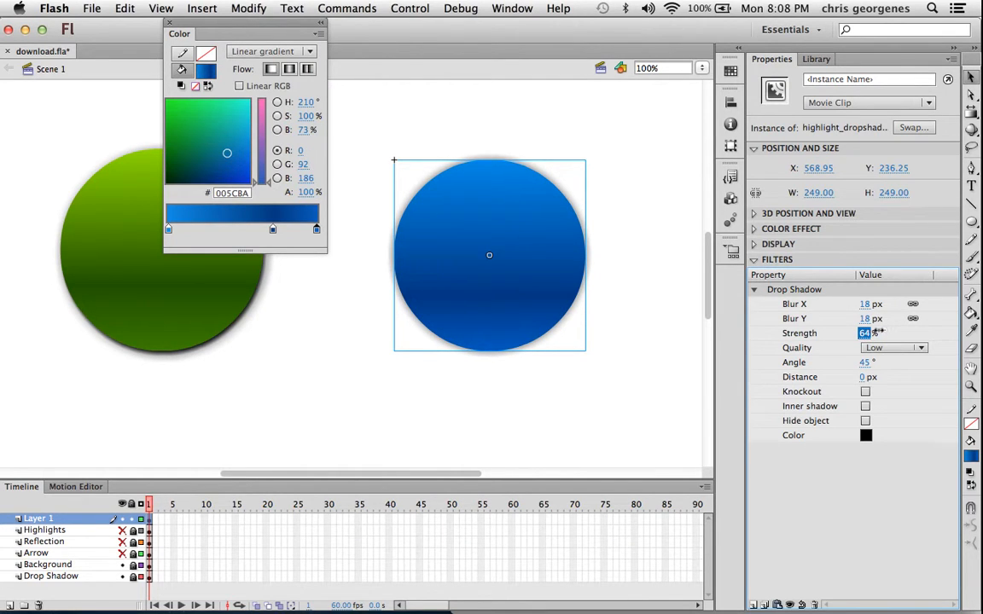
{"action": "left_click_drag", "start_coordinate": [879, 331], "coordinate": [889, 331]}
Set the drop shadow's distance to 6 px, its angle to 90° and its blur to 14 px, and deselect the circle.
{"action": "left_click_drag", "start_coordinate": [864, 377], "coordinate": [866, 377]}
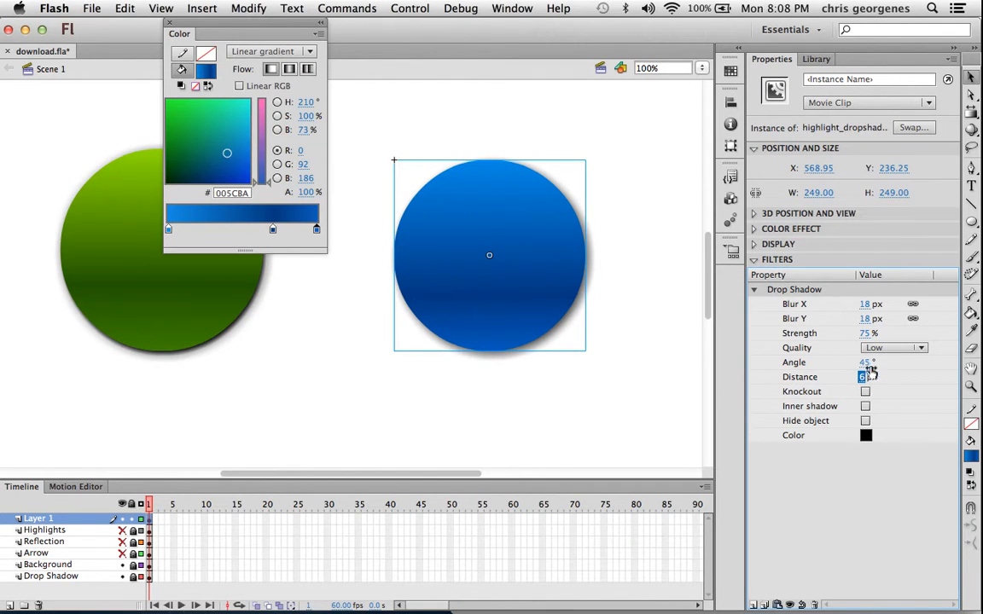
{"action": "left_click_drag", "start_coordinate": [865, 363], "coordinate": [906, 365]}
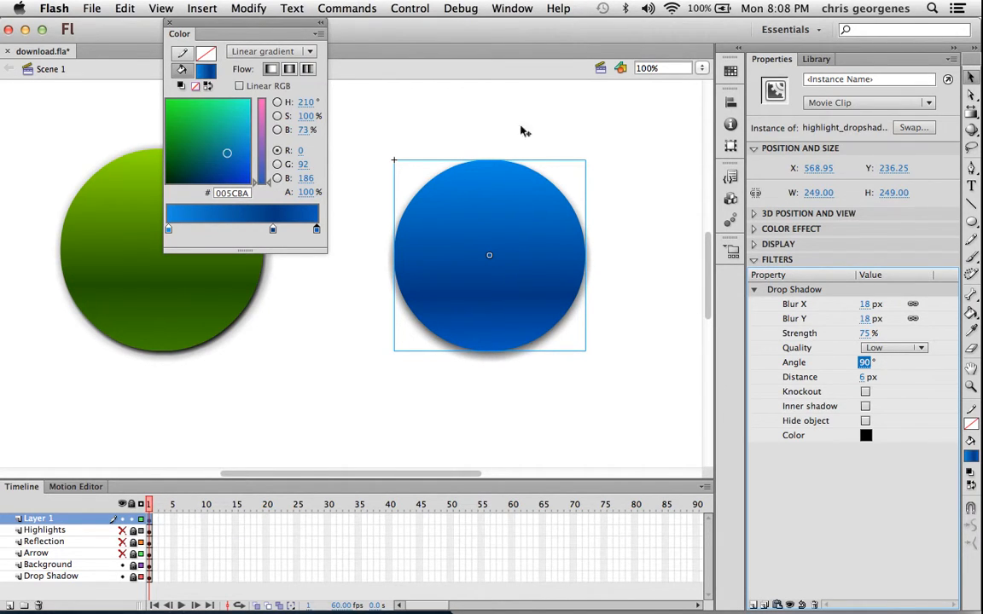
{"action": "left_click", "coordinate": [865, 318]}
{"action": "type", "text": "12"}
{"action": "key", "text": "Return"}
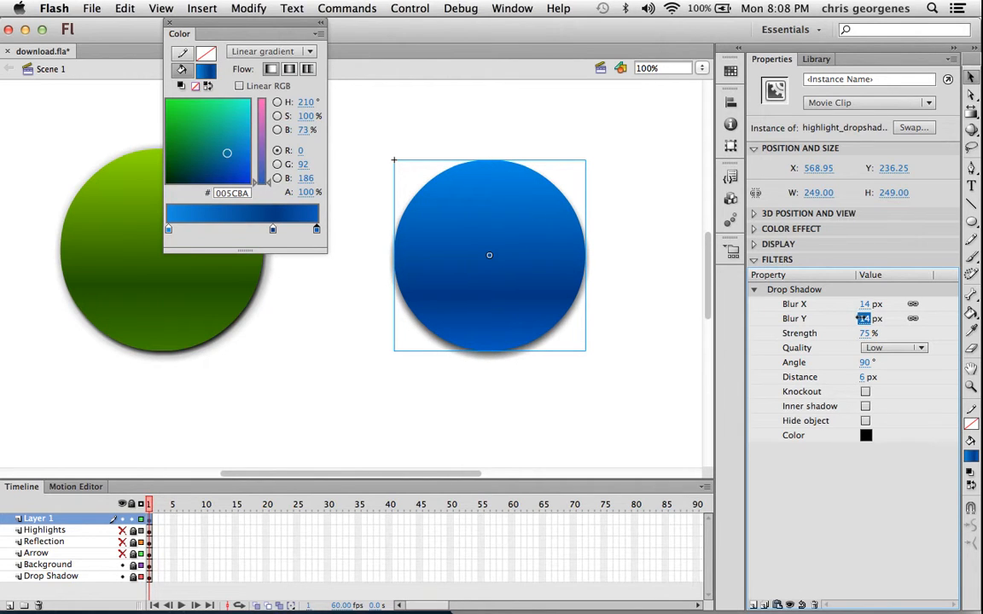
{"action": "left_click", "coordinate": [651, 313]}
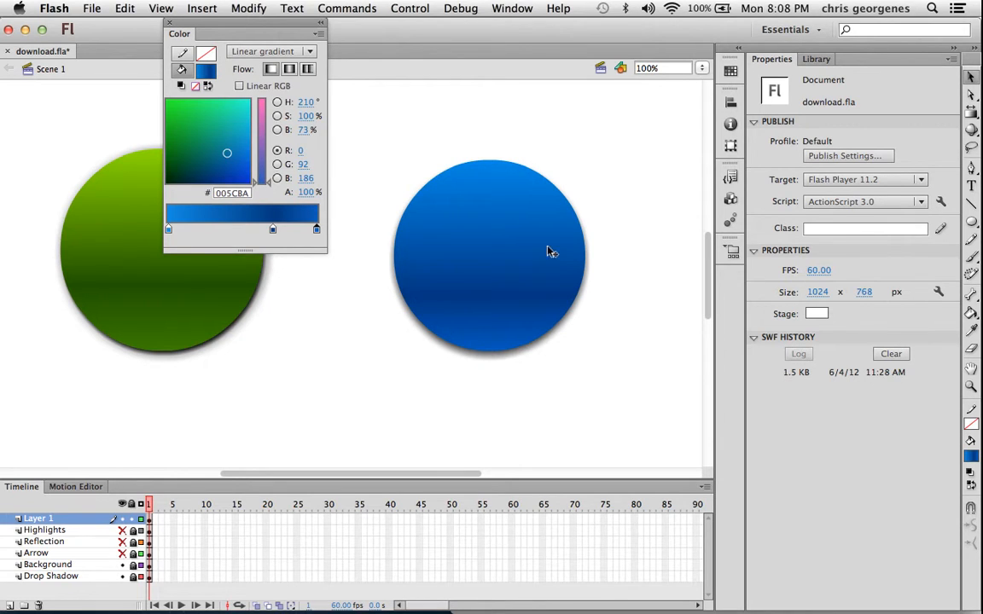
Collapse the Color panel and show the Arrow layer on the green button again.
{"action": "double_click", "coordinate": [231, 35]}
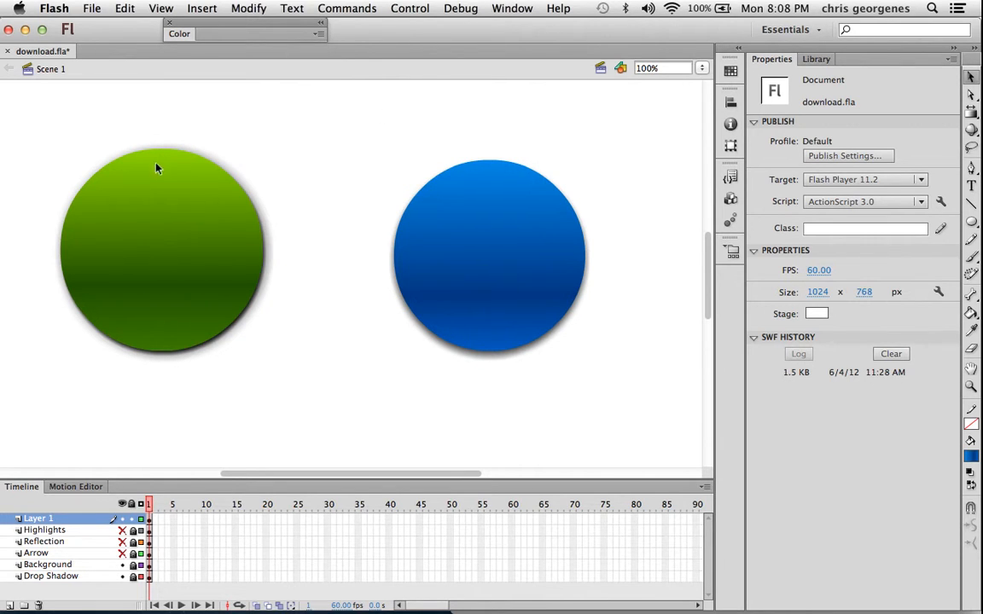
{"action": "left_click", "coordinate": [122, 553]}
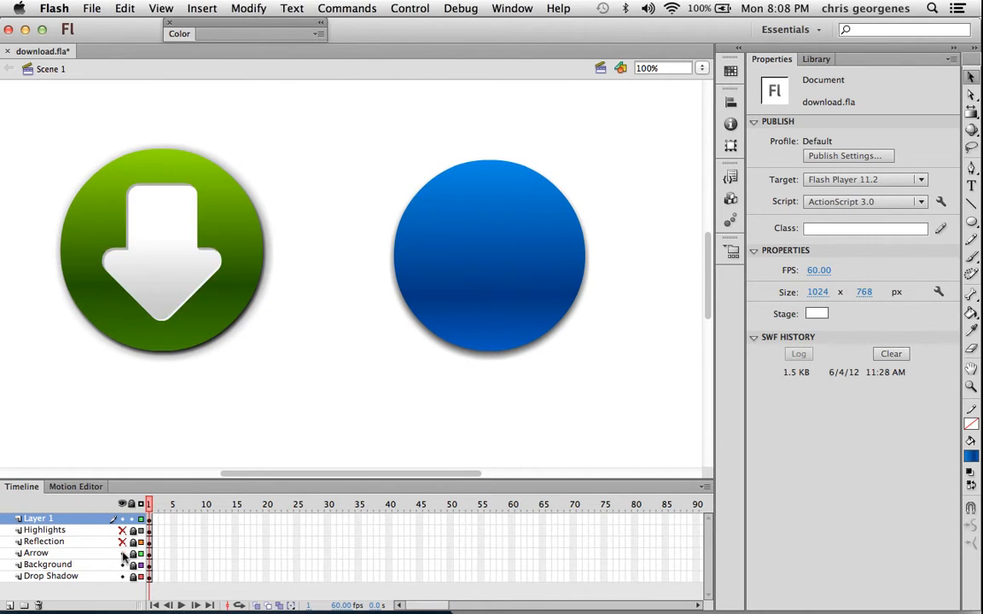
Show the green button's Reflection layer and hide its Arrow layer.
{"action": "left_click", "coordinate": [122, 542]}
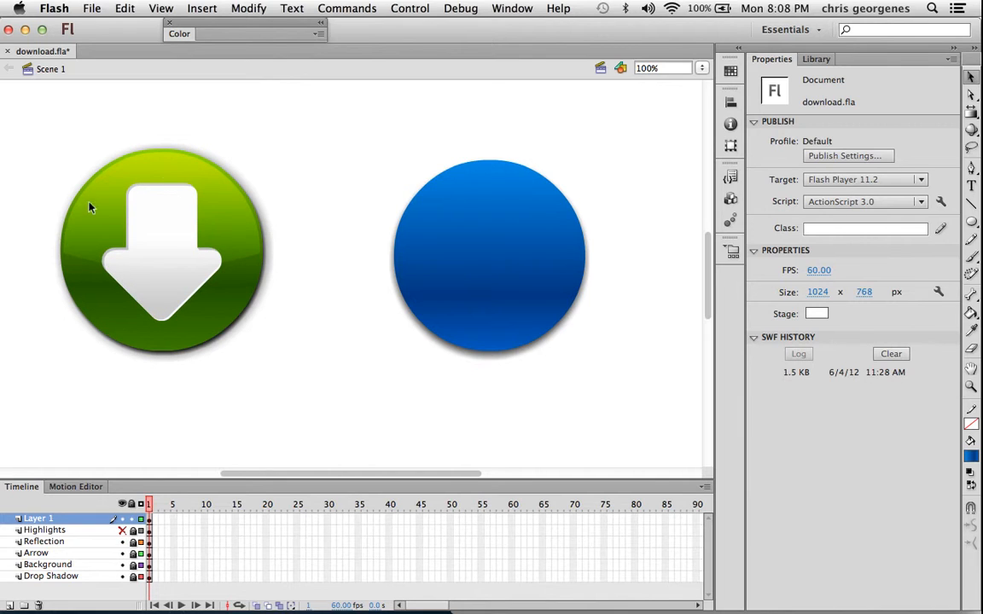
{"action": "left_click", "coordinate": [122, 541]}
{"action": "left_click", "coordinate": [122, 553]}
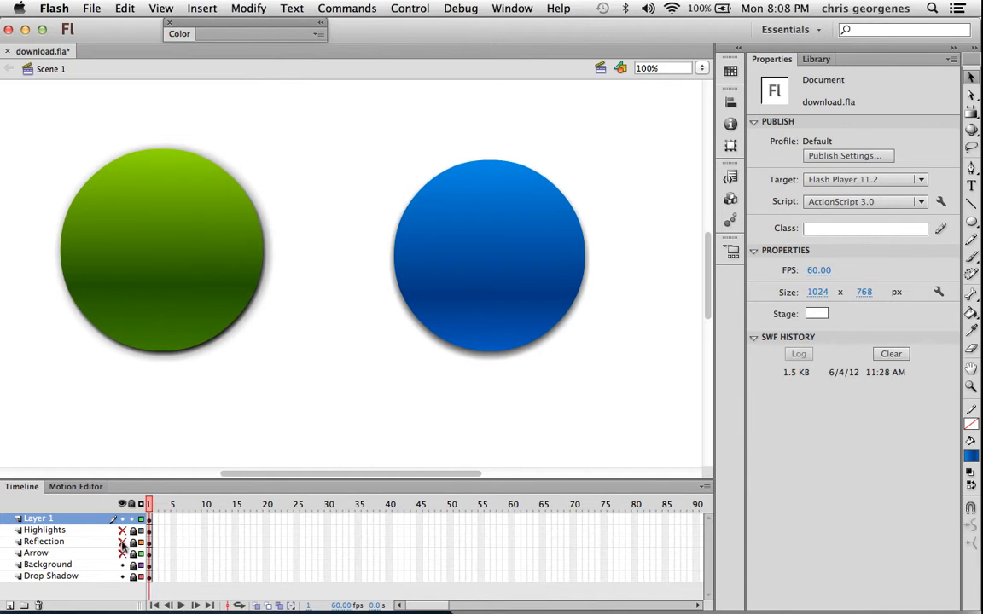
{"action": "left_click", "coordinate": [122, 542]}
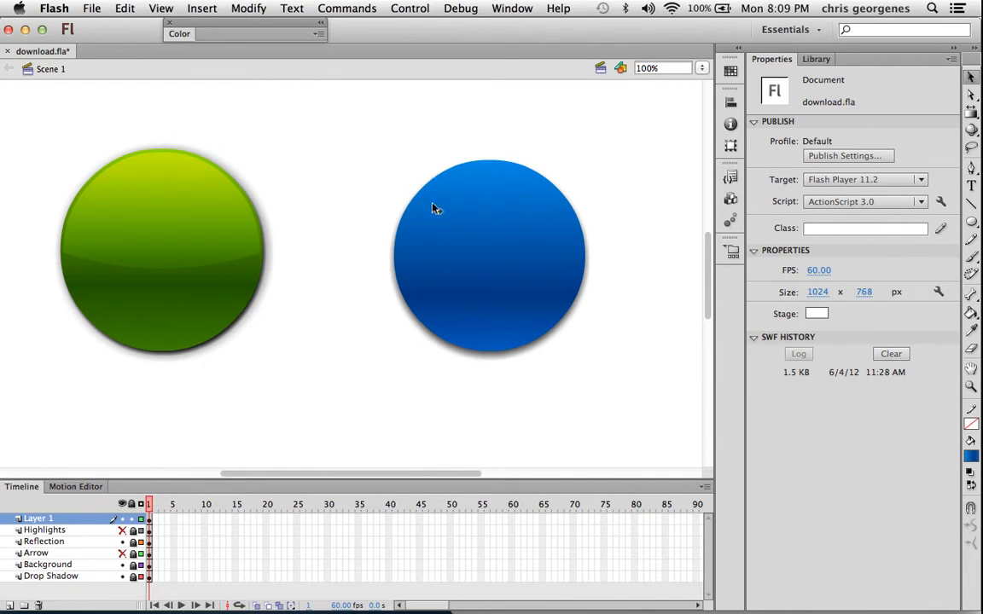
Copy the blue circle, lock Layer 1, and paste the copy in place on a new layer above it.
{"action": "left_click", "coordinate": [494, 293]}
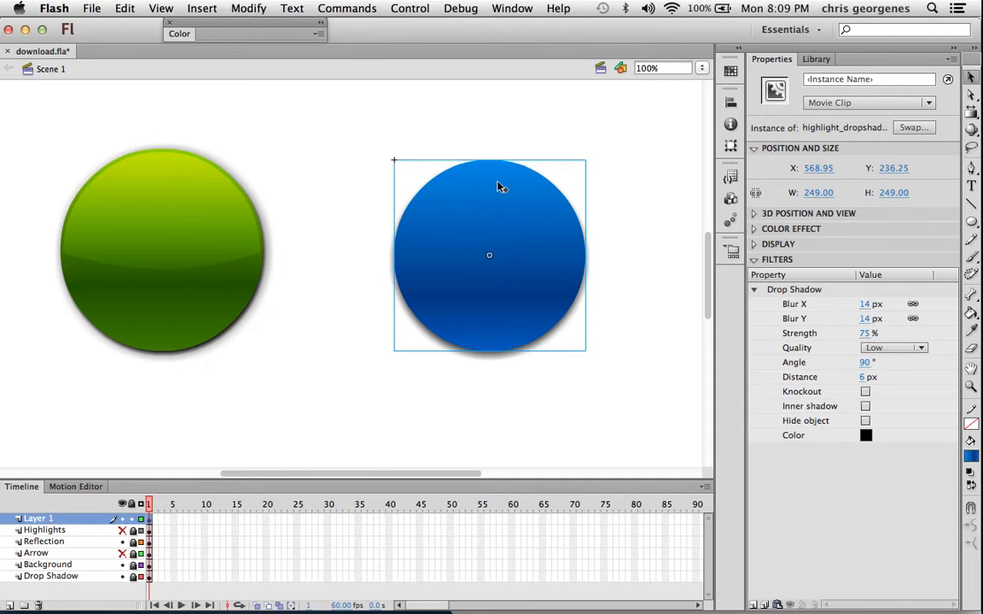
{"action": "right_click", "coordinate": [504, 226]}
{"action": "left_click", "coordinate": [541, 126]}
{"action": "left_click", "coordinate": [132, 520]}
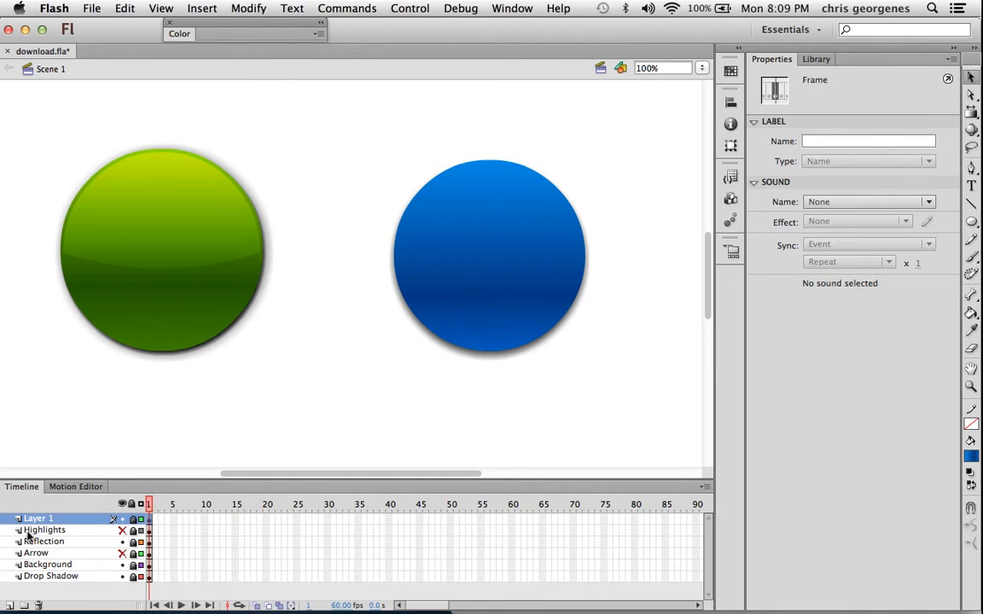
{"action": "left_click", "coordinate": [11, 606]}
{"action": "right_click", "coordinate": [468, 240]}
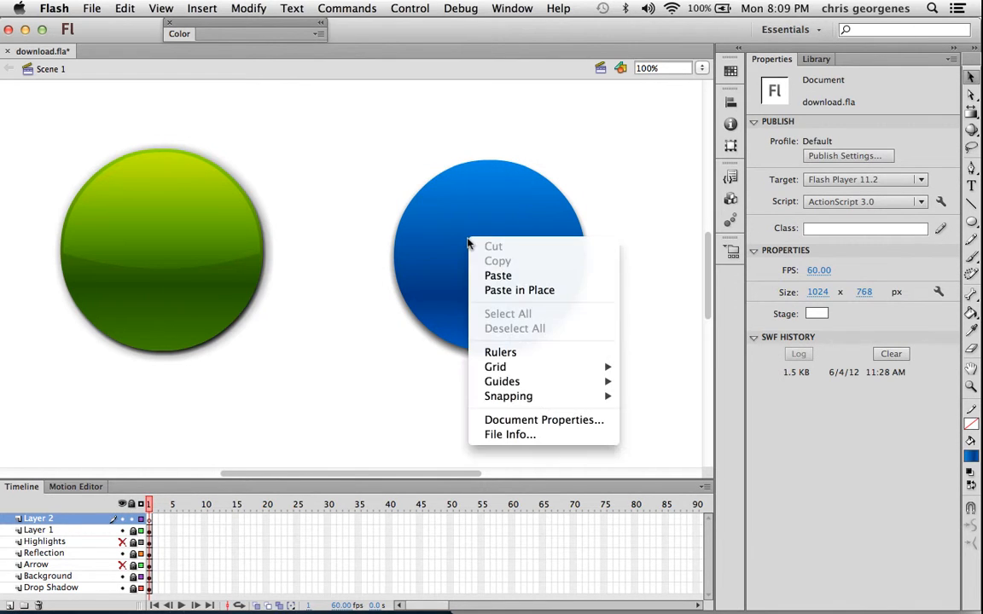
{"action": "left_click", "coordinate": [502, 291]}
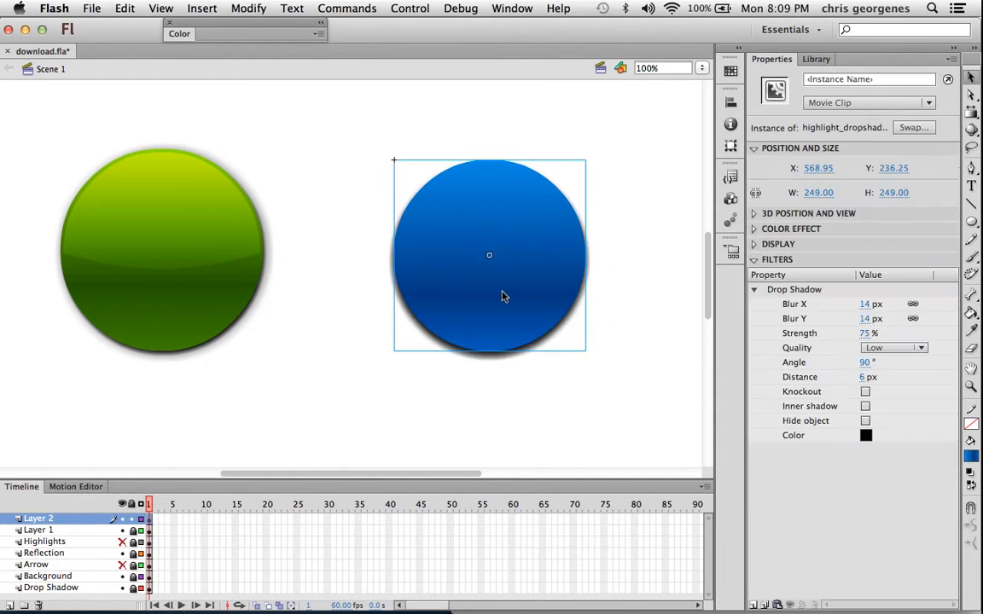
Break the copied circle apart into a raw shape and fill it with solid orange #FF9900.
{"action": "key", "text": "ctrl+b"}
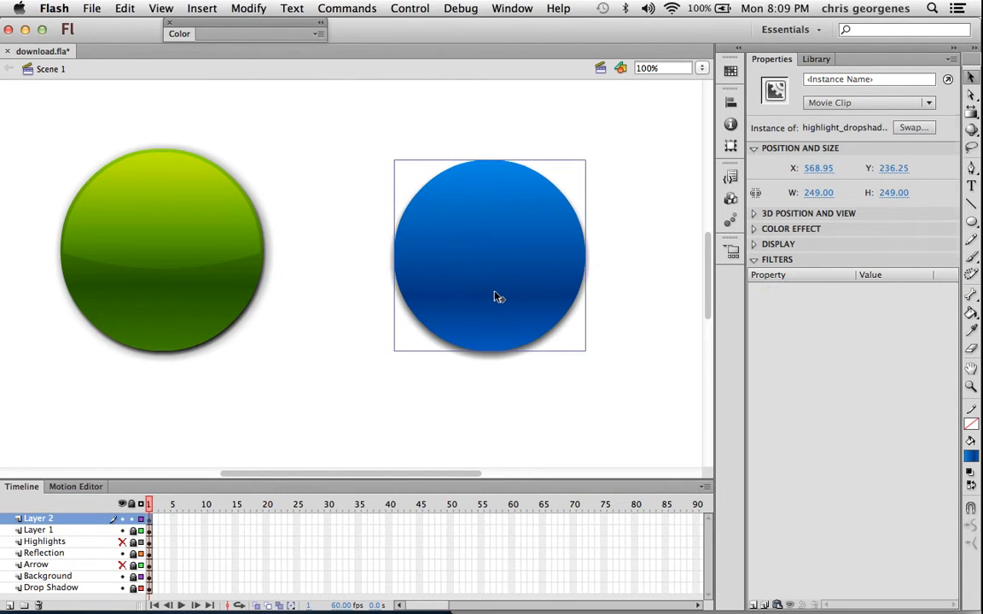
{"action": "left_click", "coordinate": [906, 207]}
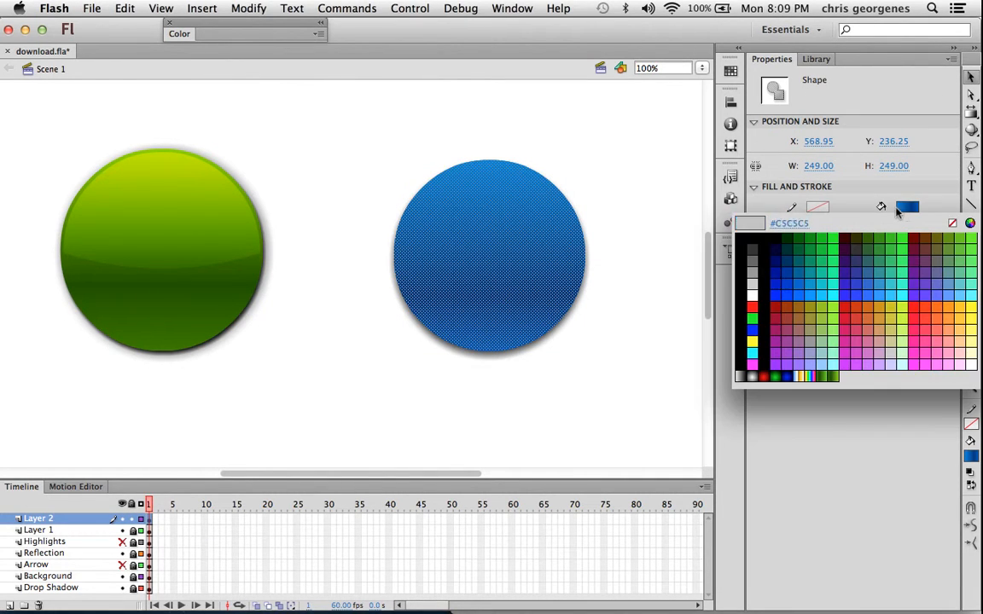
{"action": "left_click", "coordinate": [947, 311]}
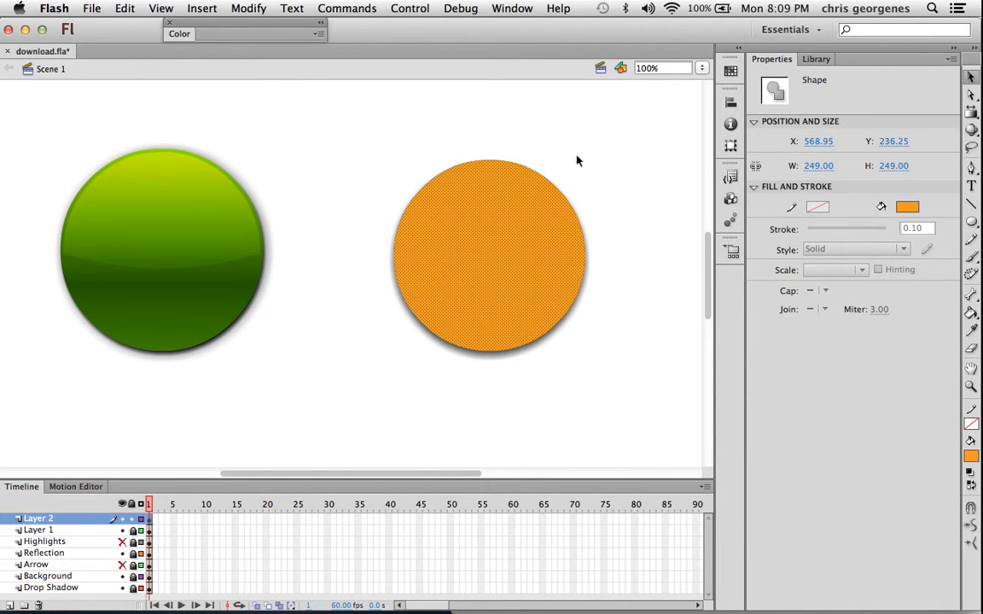
Move the orange circle aside to reveal the blue circle, and return it over the blue circle.
{"action": "left_click_drag", "start_coordinate": [522, 228], "coordinate": [580, 277]}
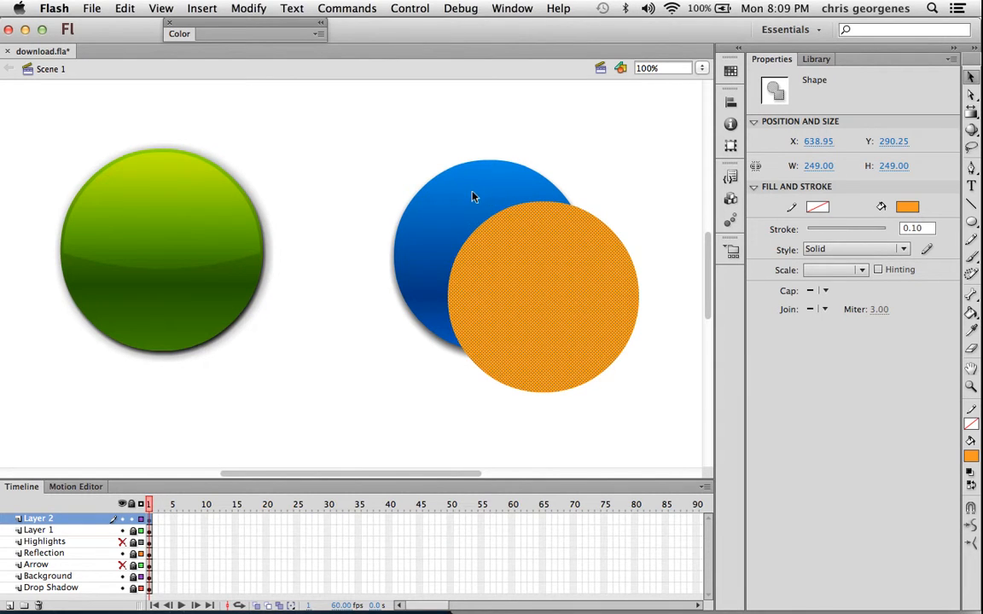
{"action": "left_click_drag", "start_coordinate": [536, 283], "coordinate": [515, 253]}
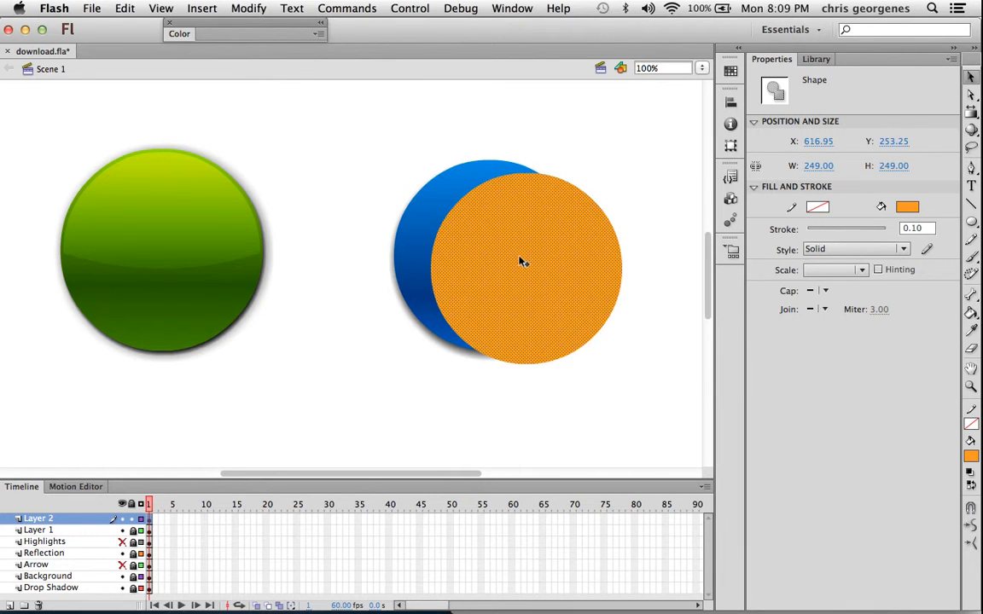
{"action": "left_click_drag", "start_coordinate": [522, 262], "coordinate": [509, 238]}
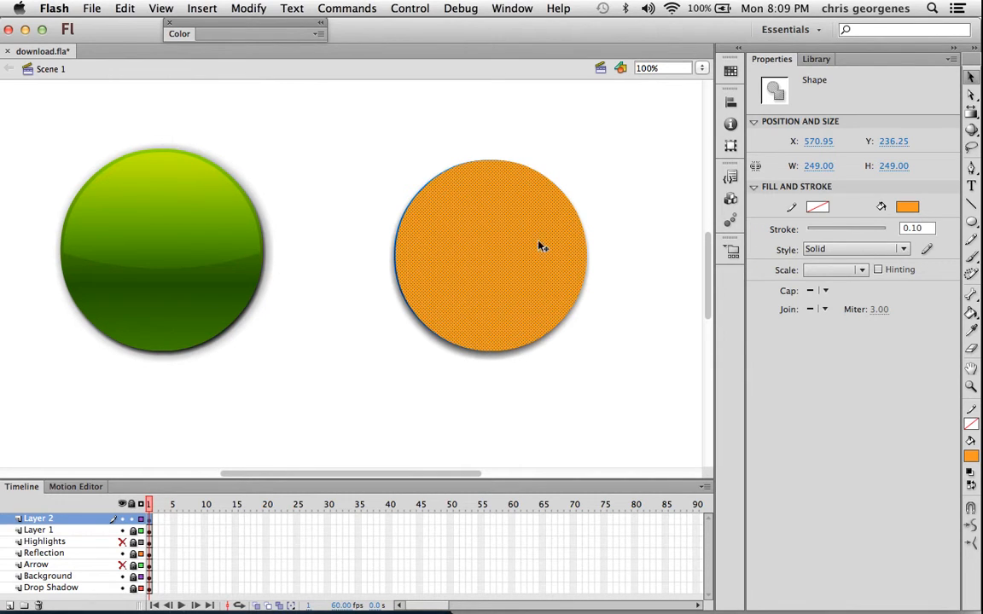
Scale the orange circle down proportionally about its center to 241 × 241 px with the Free Transform tool.
{"action": "left_click", "coordinate": [972, 115]}
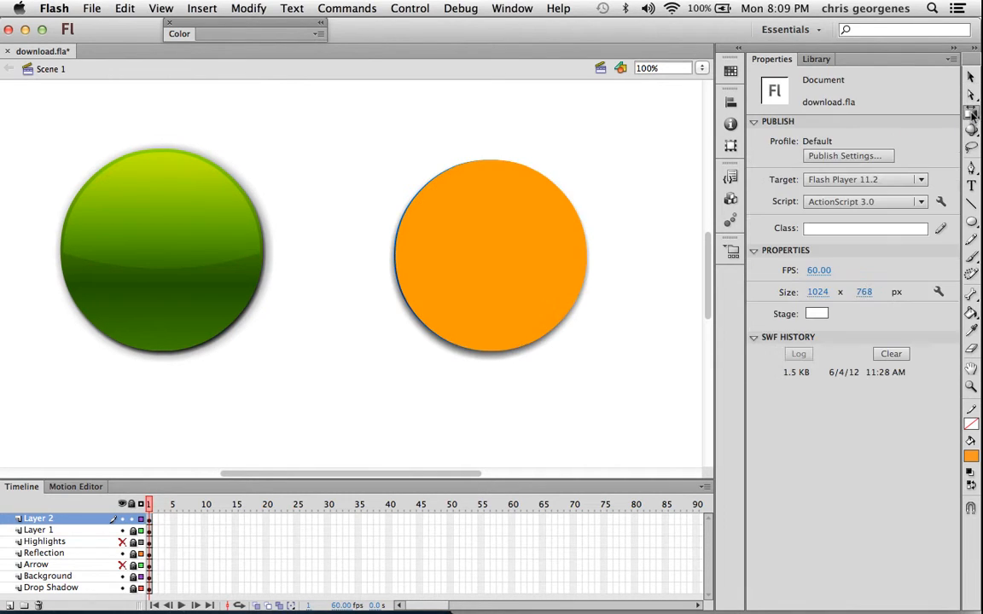
{"action": "left_click", "coordinate": [971, 114]}
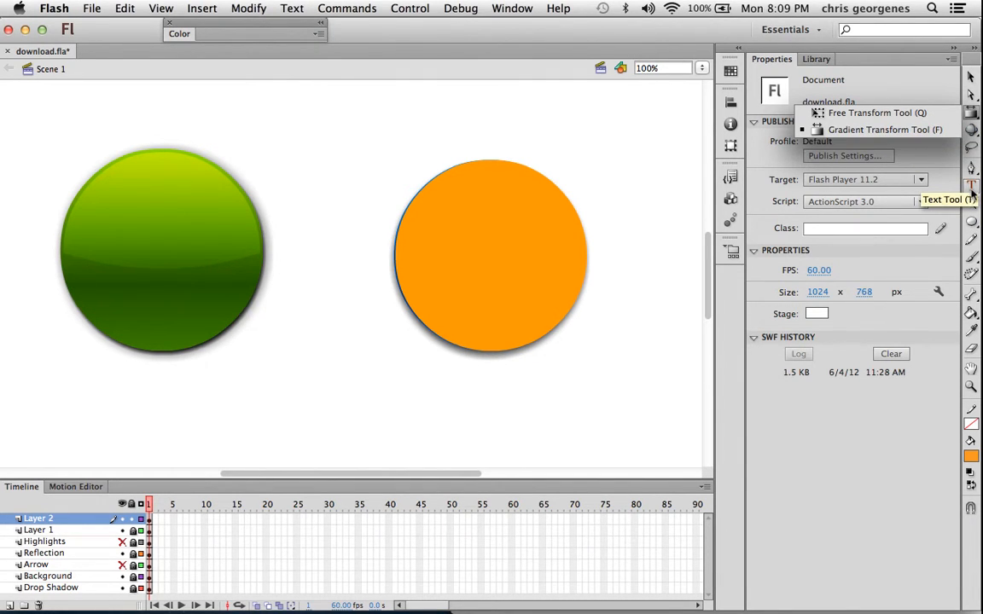
{"action": "left_click", "coordinate": [971, 114]}
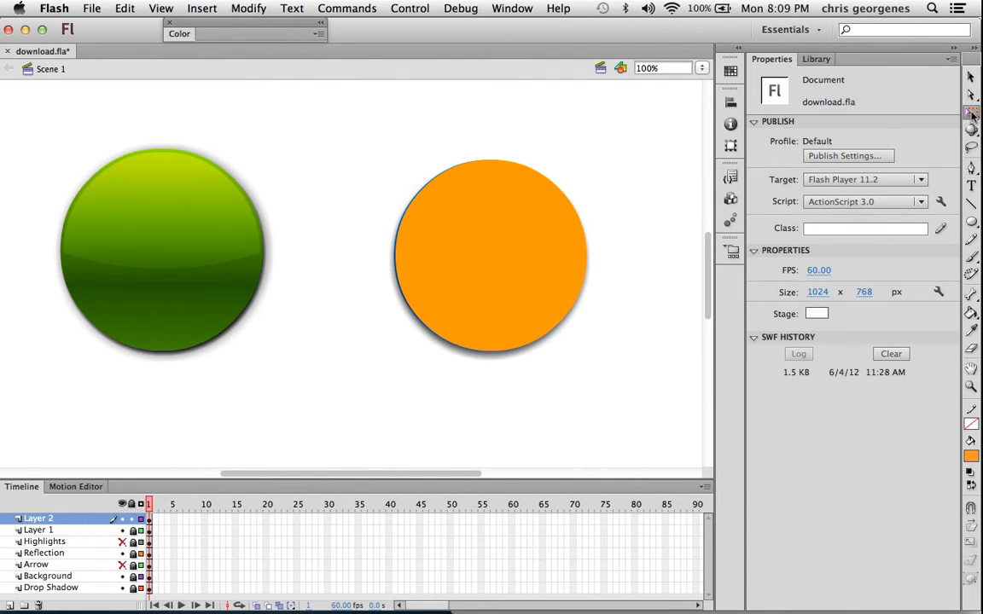
{"action": "left_click", "coordinate": [972, 114]}
{"action": "left_click", "coordinate": [972, 115]}
{"action": "left_click", "coordinate": [972, 114]}
{"action": "left_click", "coordinate": [887, 114]}
{"action": "left_click", "coordinate": [540, 214]}
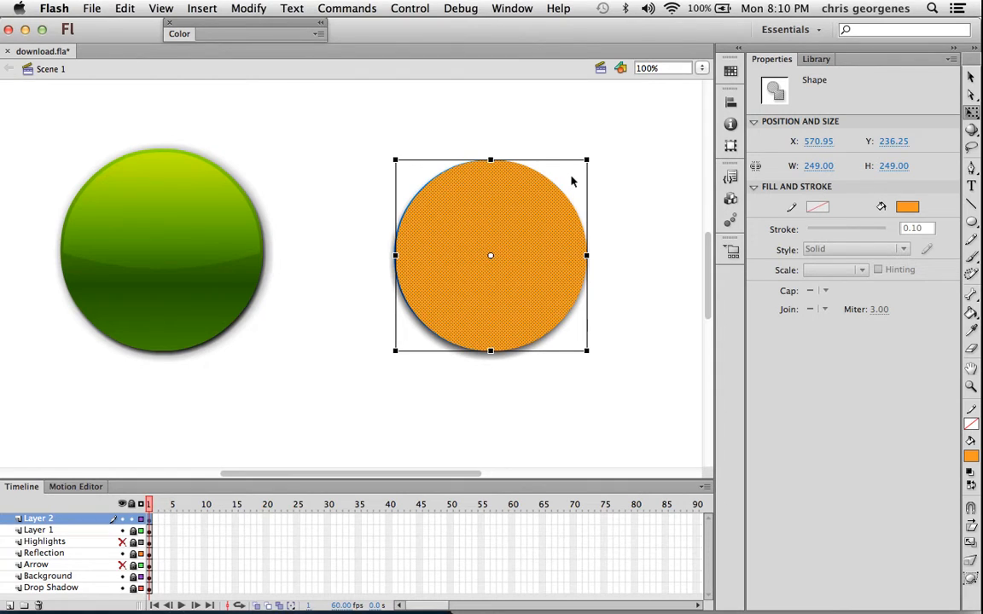
{"action": "left_click_drag", "start_coordinate": [585, 159], "coordinate": [584, 161]}
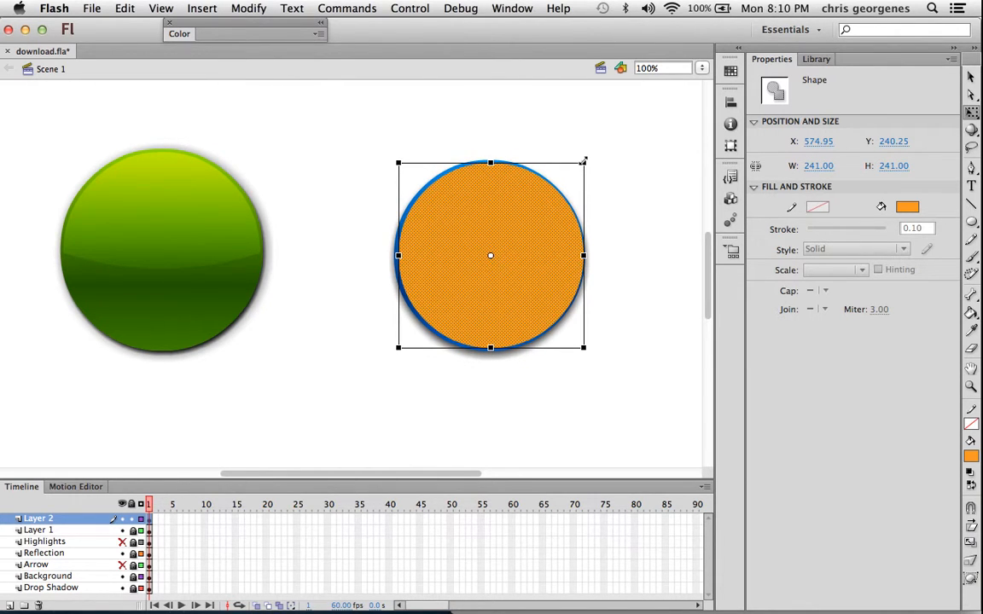
{"action": "left_click_drag", "start_coordinate": [583, 161], "coordinate": [584, 161]}
Try moving the orange circle sideways off the blue circle, and undo the move.
{"action": "key", "text": "z"}
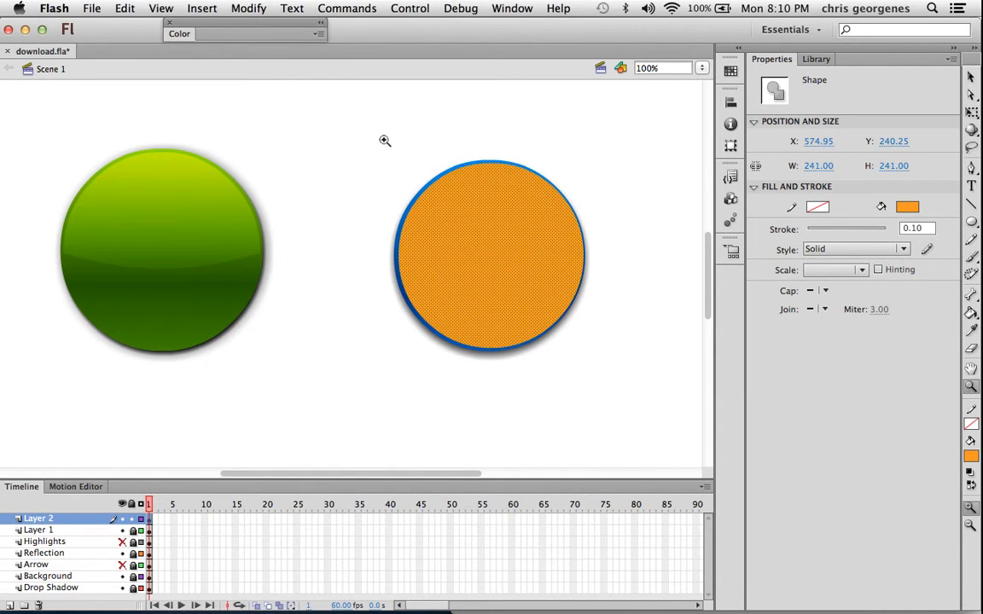
{"action": "left_click_drag", "start_coordinate": [360, 136], "coordinate": [585, 340]}
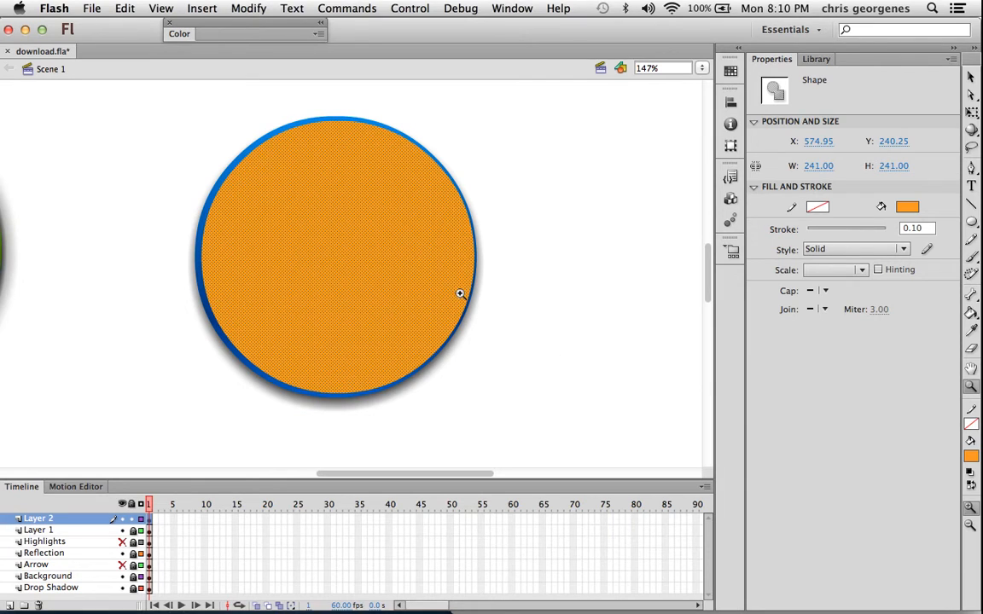
{"action": "key", "text": "q"}
{"action": "left_click_drag", "start_coordinate": [372, 183], "coordinate": [427, 186]}
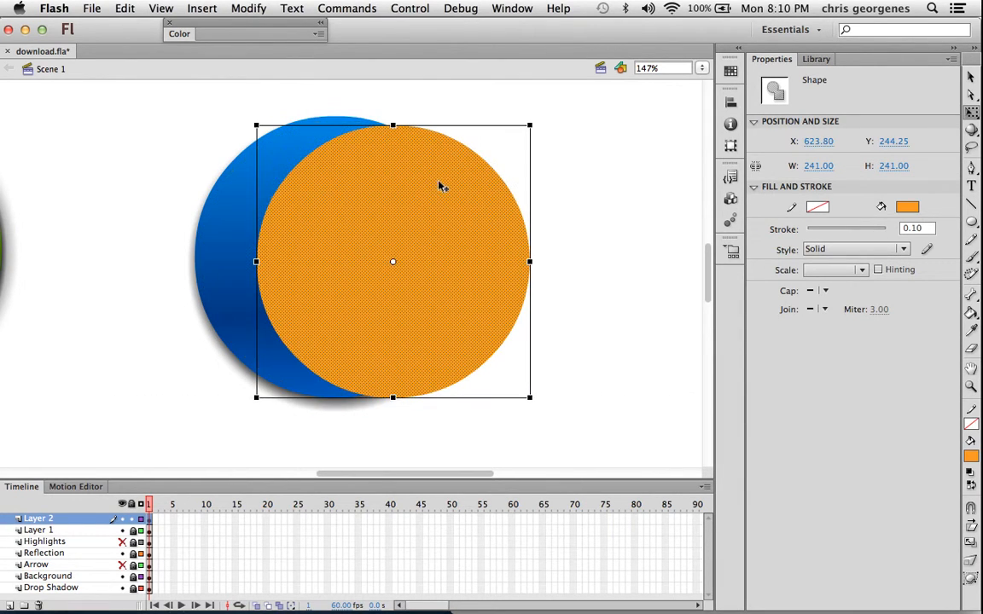
{"action": "key", "text": "super+z"}
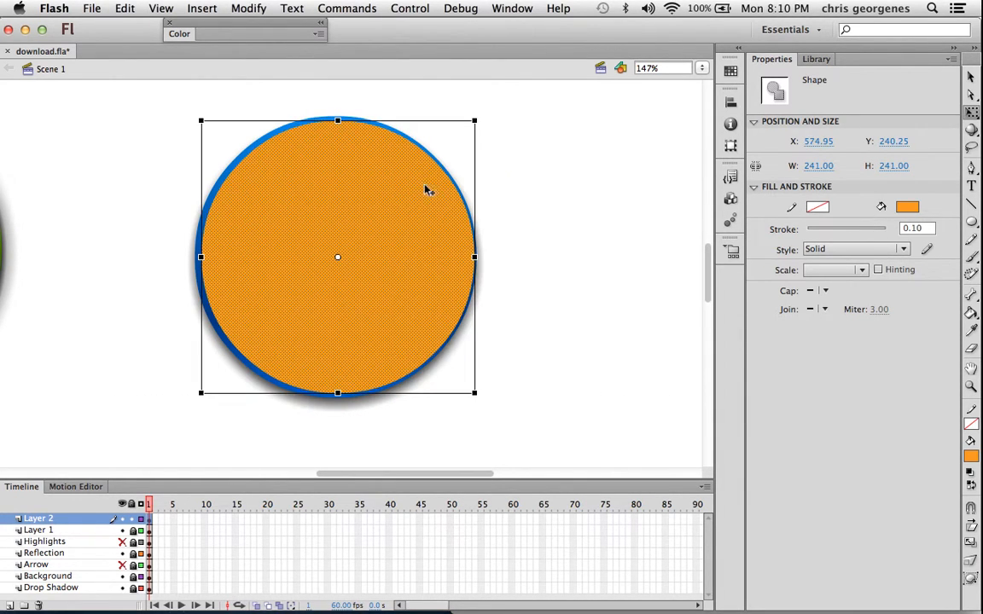
Nudge the orange circle until it is centered within the blue circle with an even blue rim, and deselect it.
{"action": "key", "text": "v"}
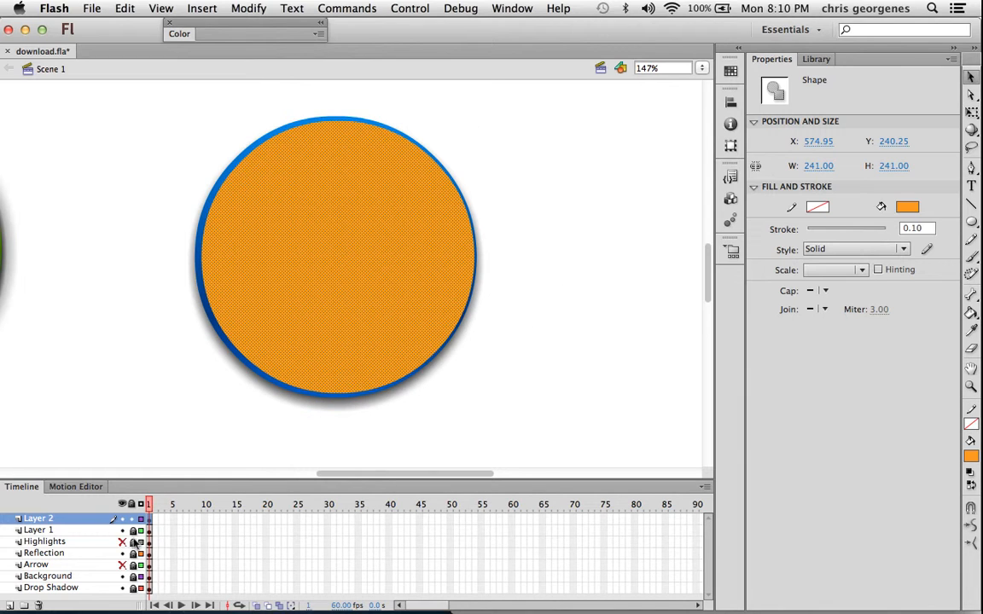
{"action": "left_click", "coordinate": [476, 397]}
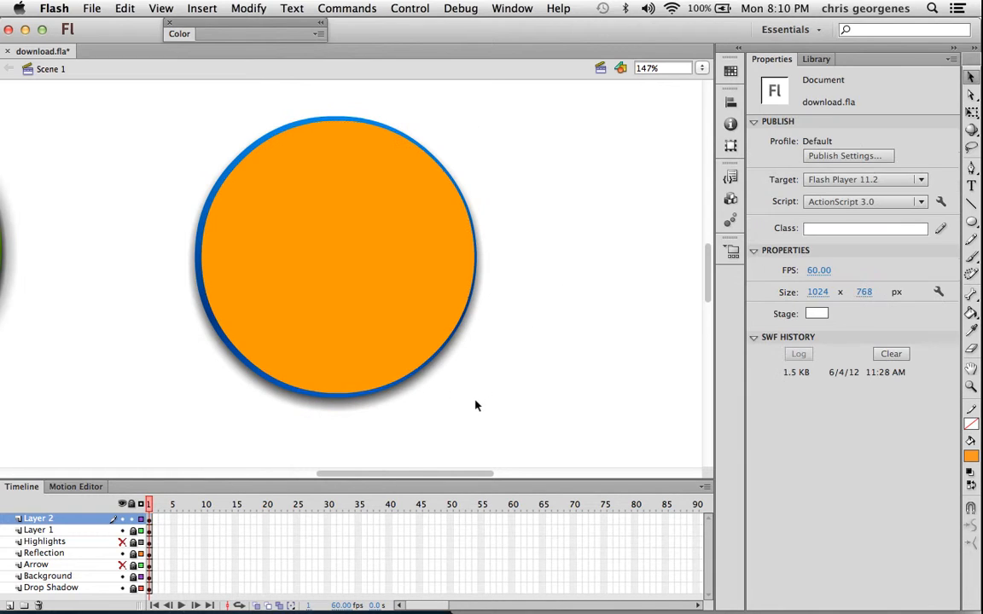
{"action": "left_click", "coordinate": [410, 309]}
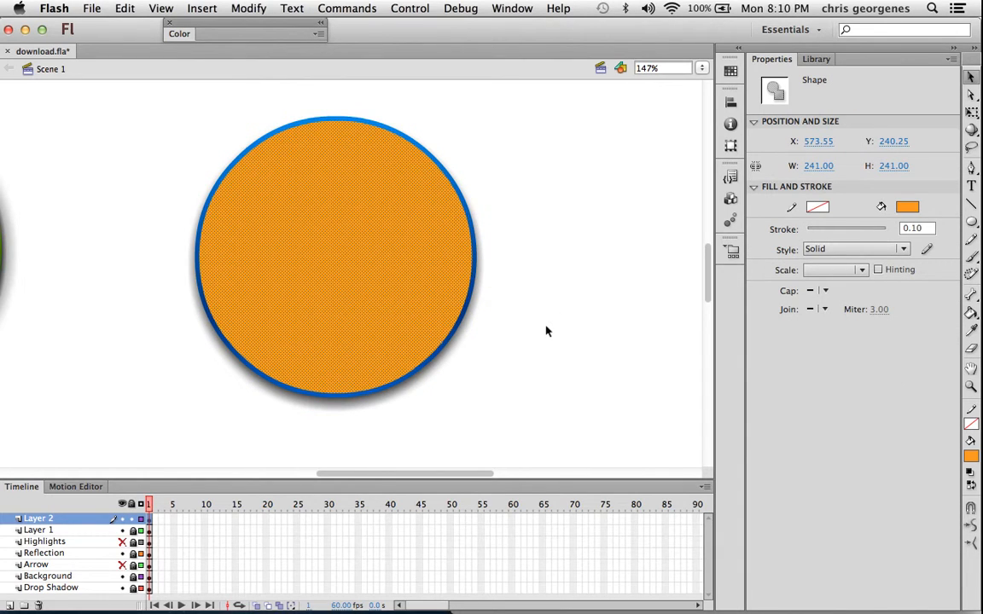
{"action": "left_click", "coordinate": [535, 361]}
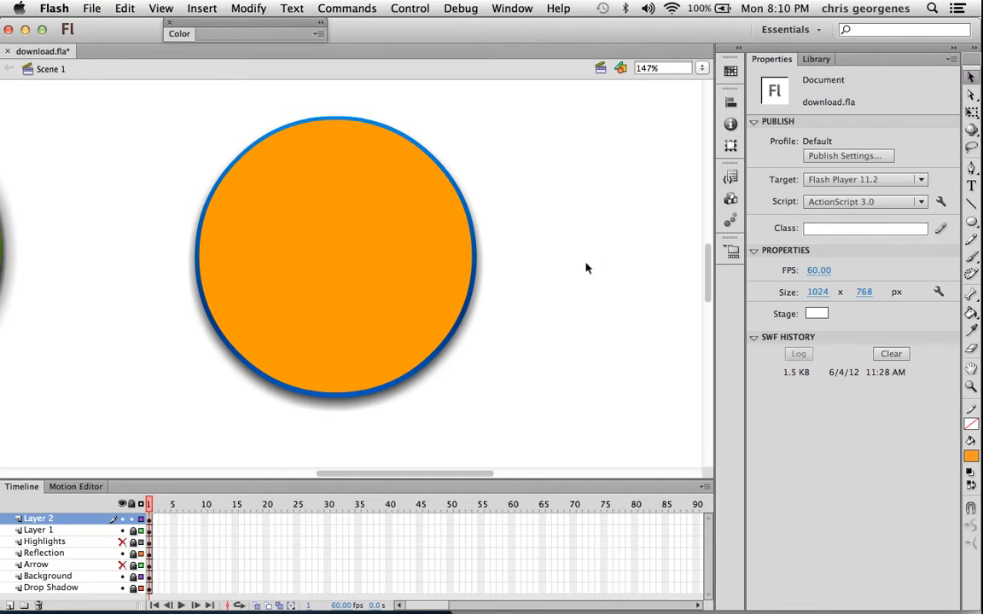
Delete the lower half of the orange circle and bend its straight cut edge into a shallow downward curve.
{"action": "left_click_drag", "start_coordinate": [543, 441], "coordinate": [104, 263]}
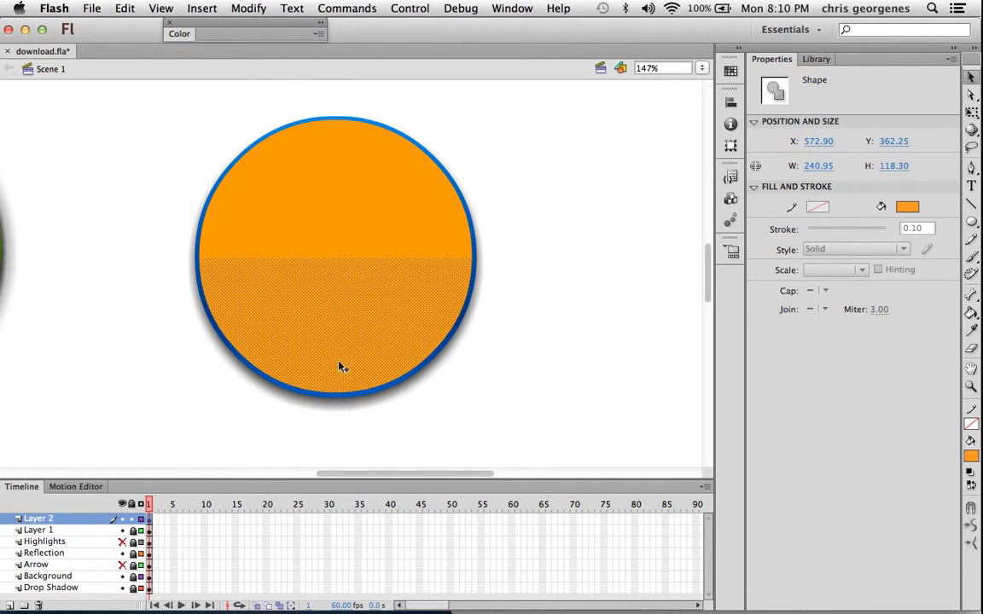
{"action": "key", "text": "Delete"}
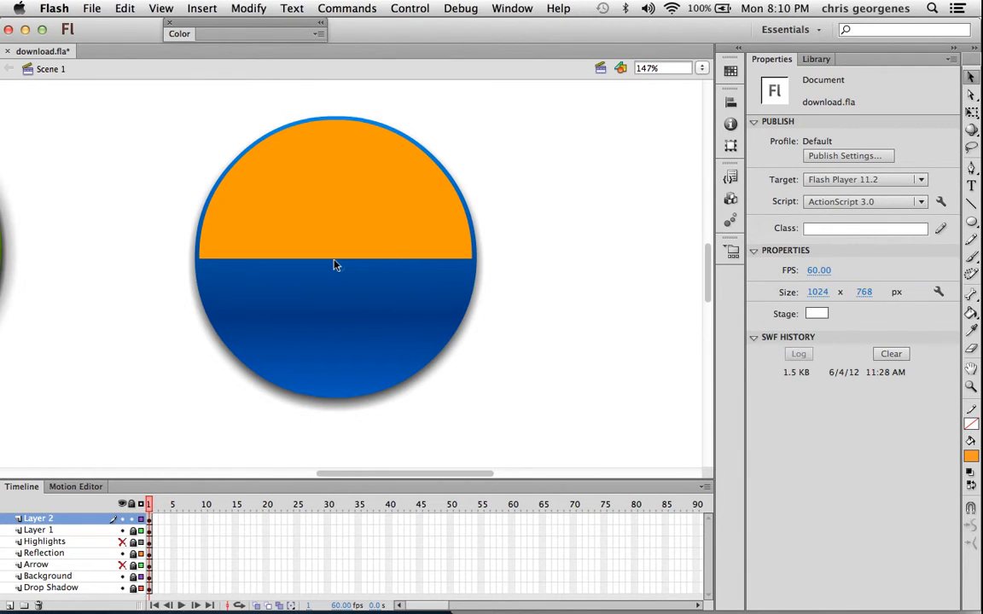
{"action": "left_click_drag", "start_coordinate": [335, 265], "coordinate": [335, 281]}
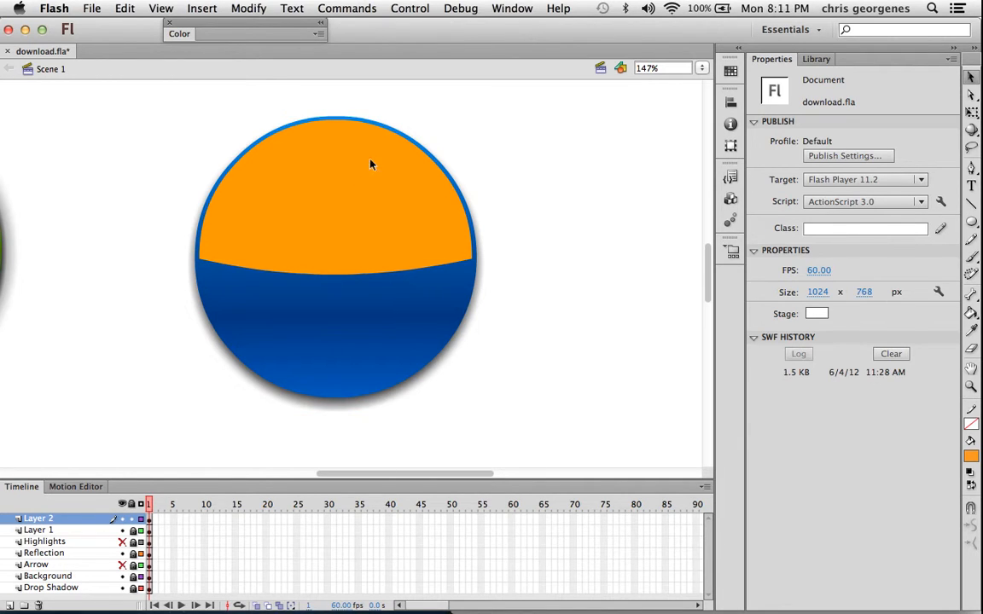
Expand the Color panel, switch the fill to a linear gradient, and make its first color stop white.
{"action": "left_click", "coordinate": [246, 40]}
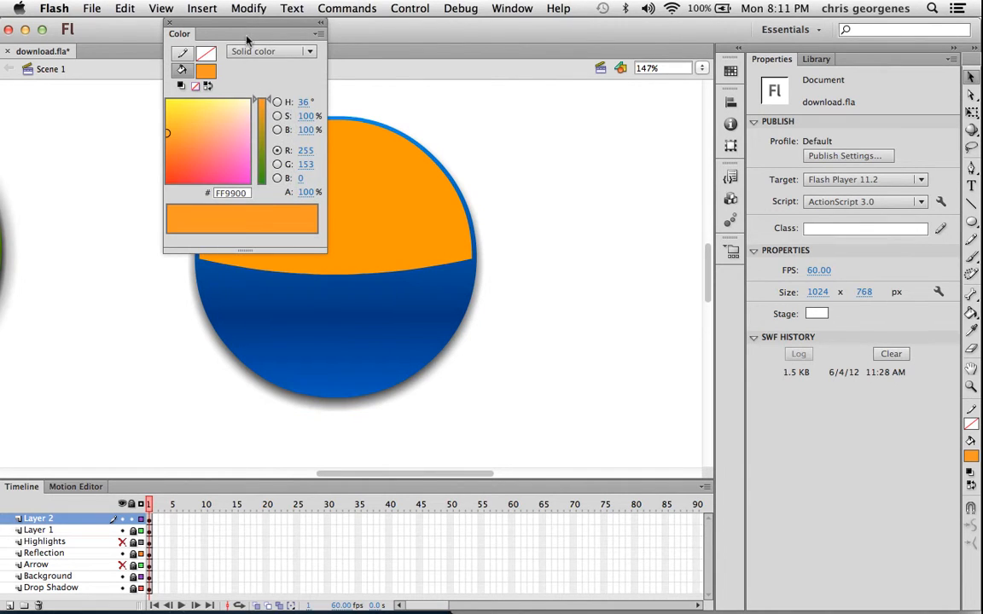
{"action": "left_click", "coordinate": [253, 52]}
{"action": "left_click", "coordinate": [265, 100]}
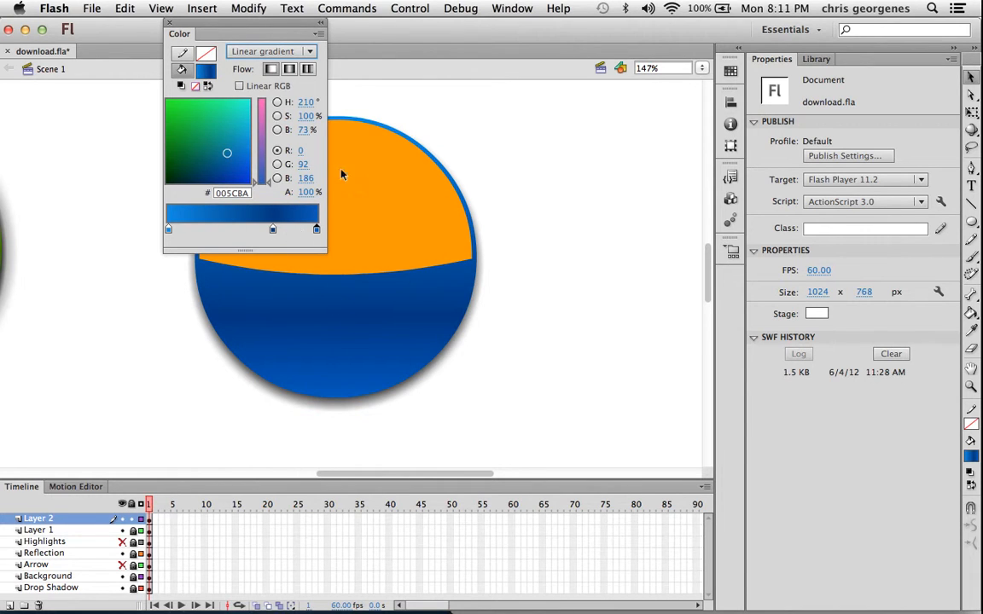
{"action": "left_click", "coordinate": [318, 33]}
{"action": "left_click", "coordinate": [350, 37]}
{"action": "double_click", "coordinate": [169, 231]}
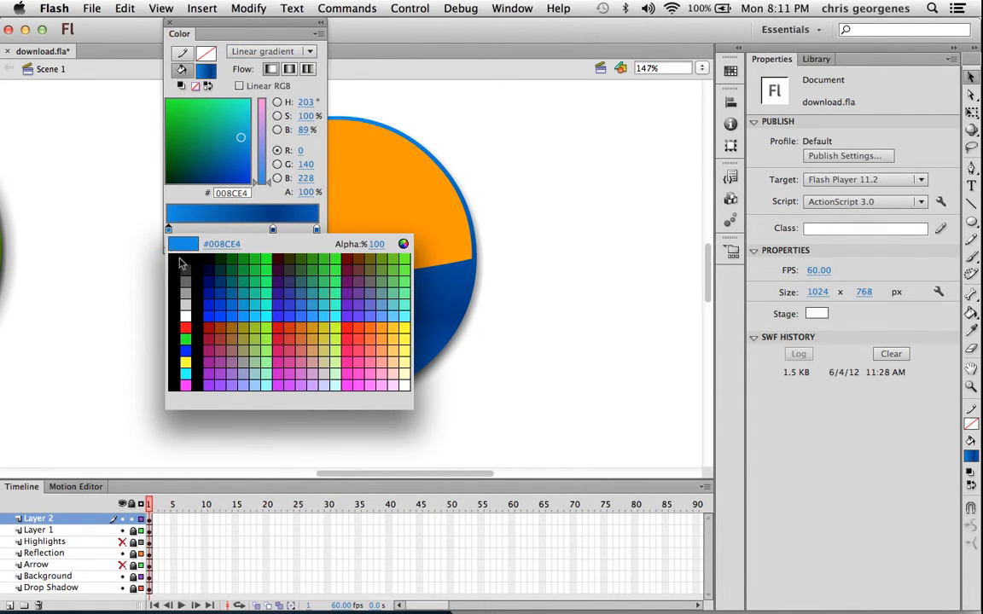
{"action": "left_click", "coordinate": [185, 316]}
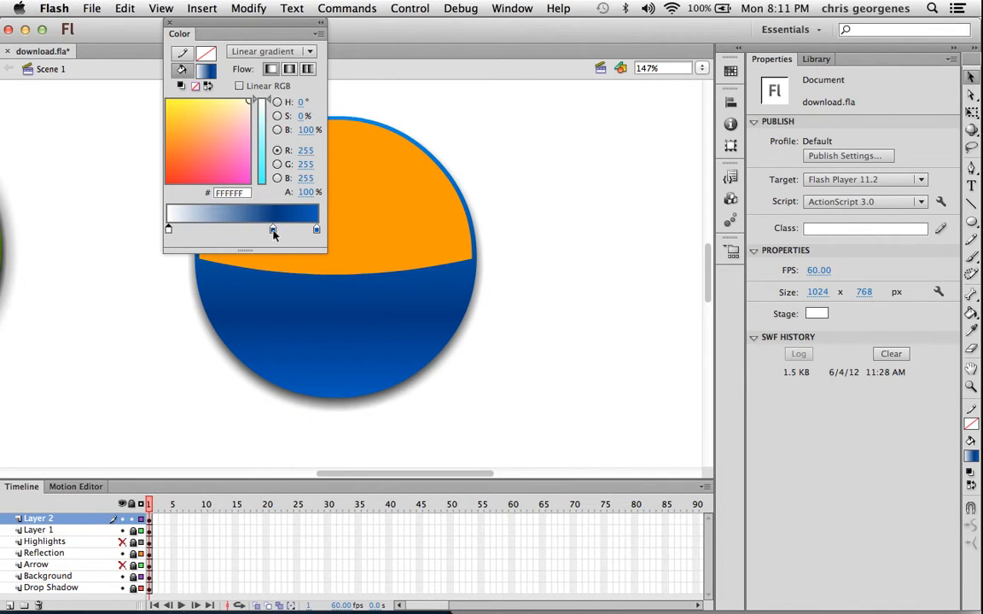
Remove the intermediate color stops from the linear gradient, keeping only the white stop and the blue end stop.
{"action": "left_click_drag", "start_coordinate": [272, 231], "coordinate": [268, 268]}
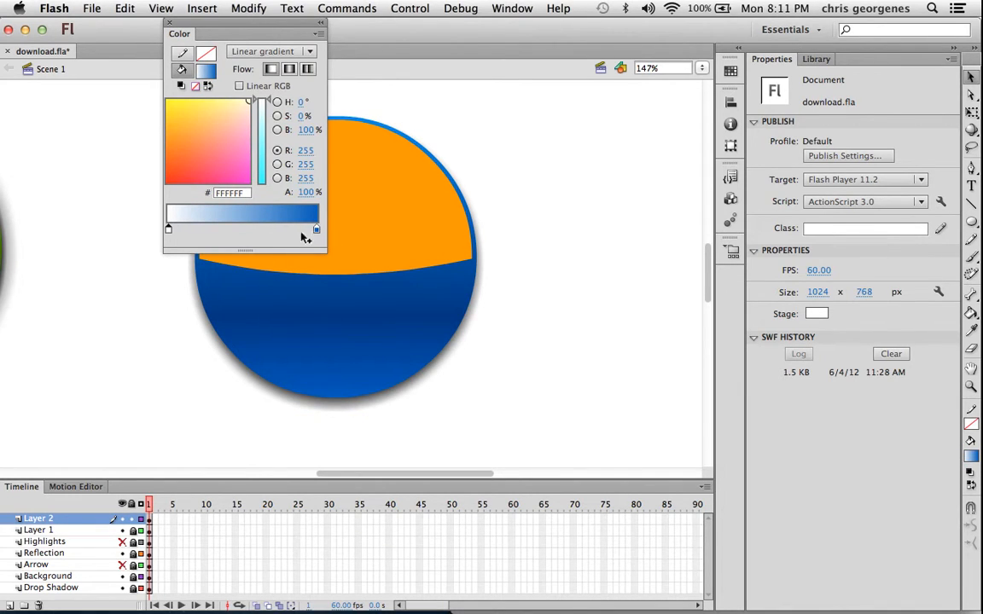
{"action": "double_click", "coordinate": [280, 230]}
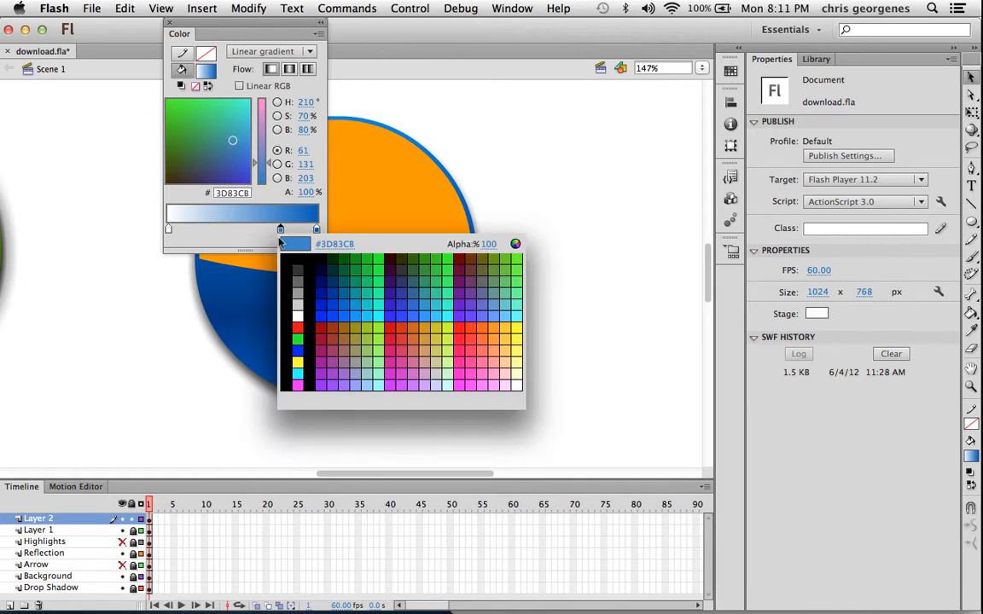
{"action": "left_click", "coordinate": [283, 230]}
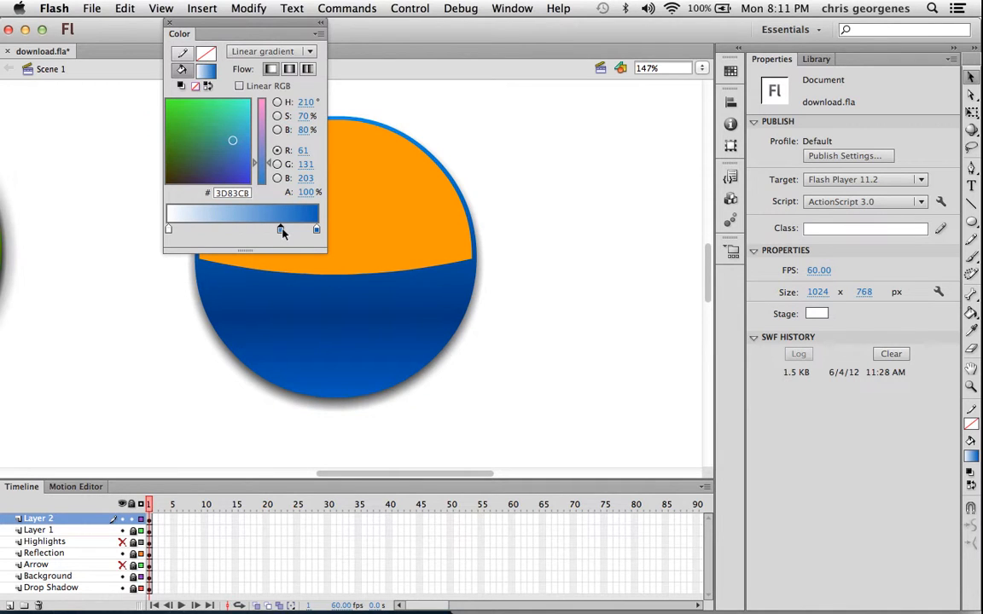
{"action": "left_click_drag", "start_coordinate": [280, 230], "coordinate": [274, 230]}
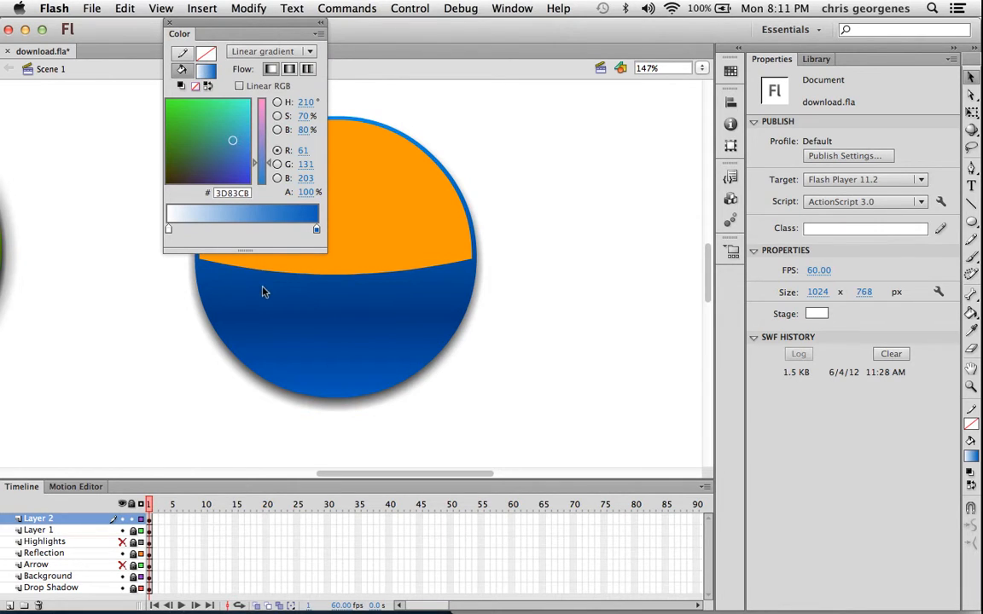
{"action": "left_click_drag", "start_coordinate": [258, 323], "coordinate": [257, 331]}
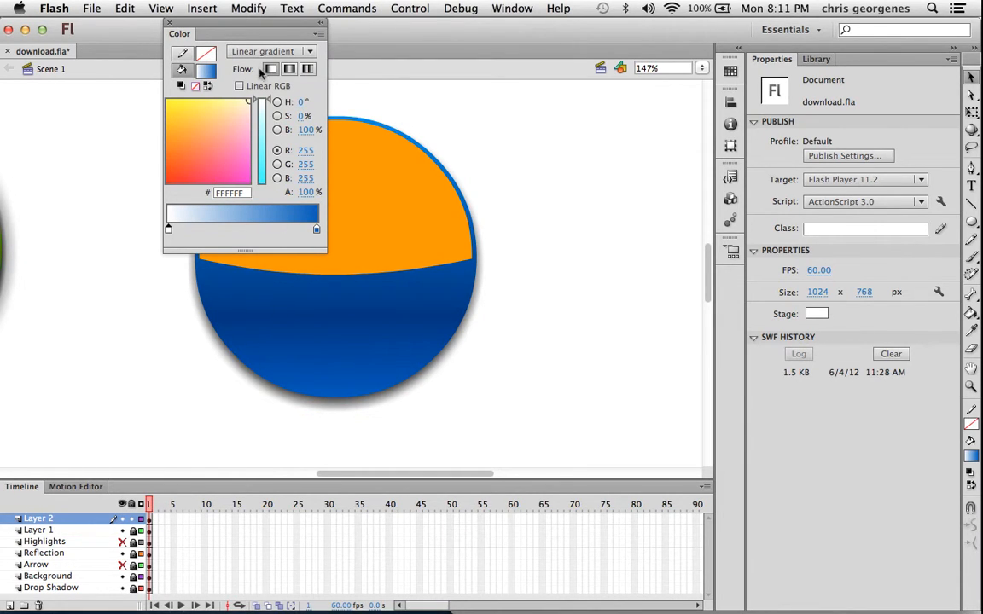
Set the gradient's last color stop to white (FFFFFF) with 0% alpha, moving the Color panel off the circle.
{"action": "left_click_drag", "start_coordinate": [261, 36], "coordinate": [193, 36]}
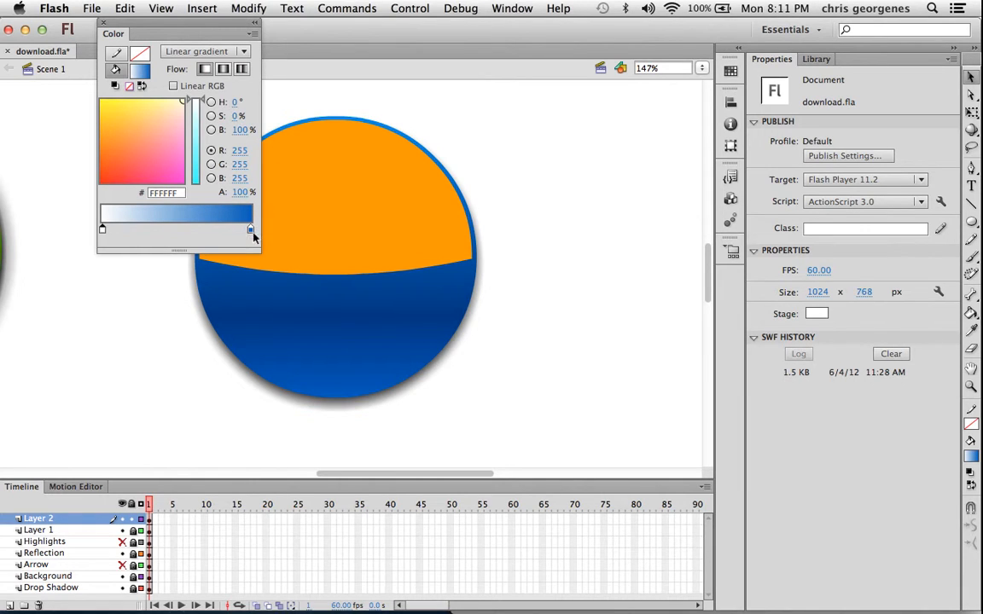
{"action": "double_click", "coordinate": [250, 230]}
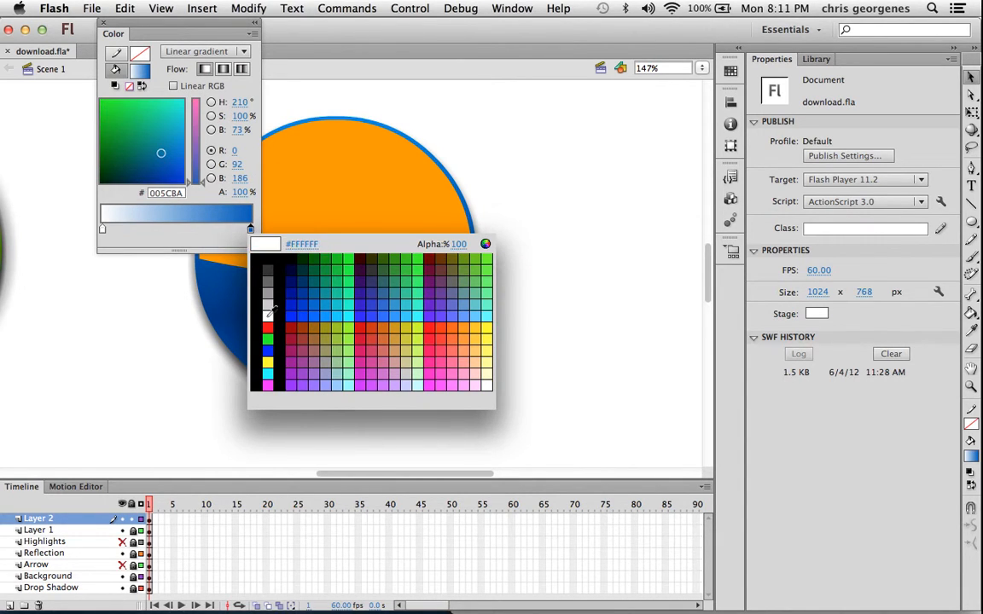
{"action": "left_click", "coordinate": [267, 316]}
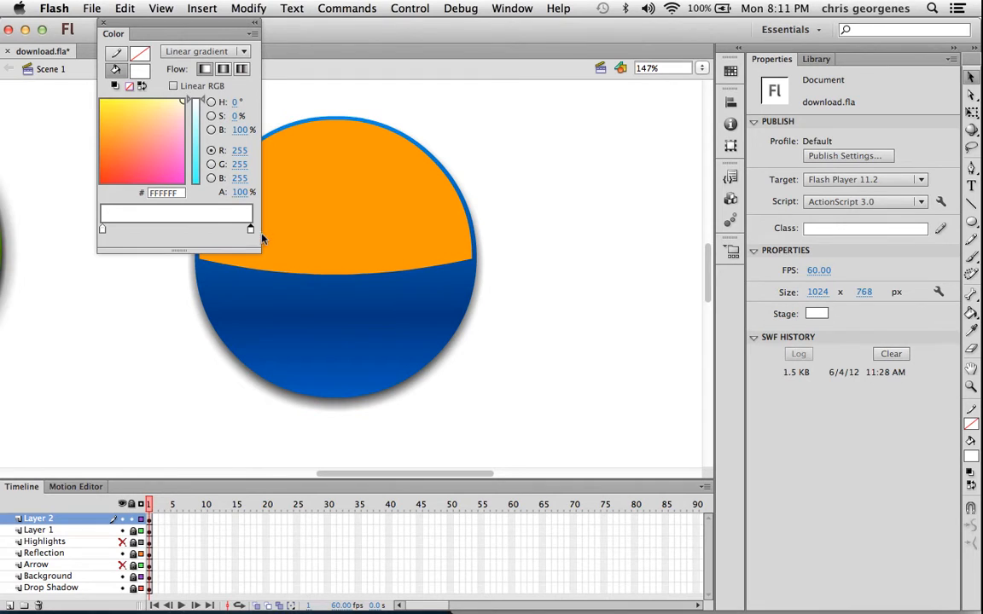
{"action": "double_click", "coordinate": [250, 231]}
{"action": "left_click", "coordinate": [267, 316]}
{"action": "left_click_drag", "start_coordinate": [240, 192], "coordinate": [94, 170]}
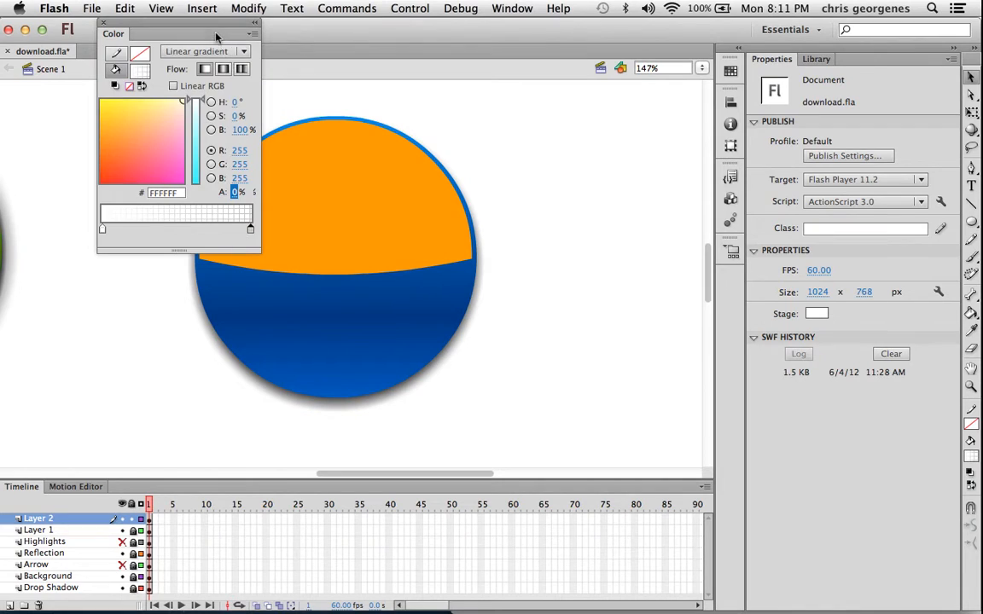
Collapse the Color panel and fill the orange shape with the white-to-transparent gradient using the Paint Bucket.
{"action": "double_click", "coordinate": [193, 30]}
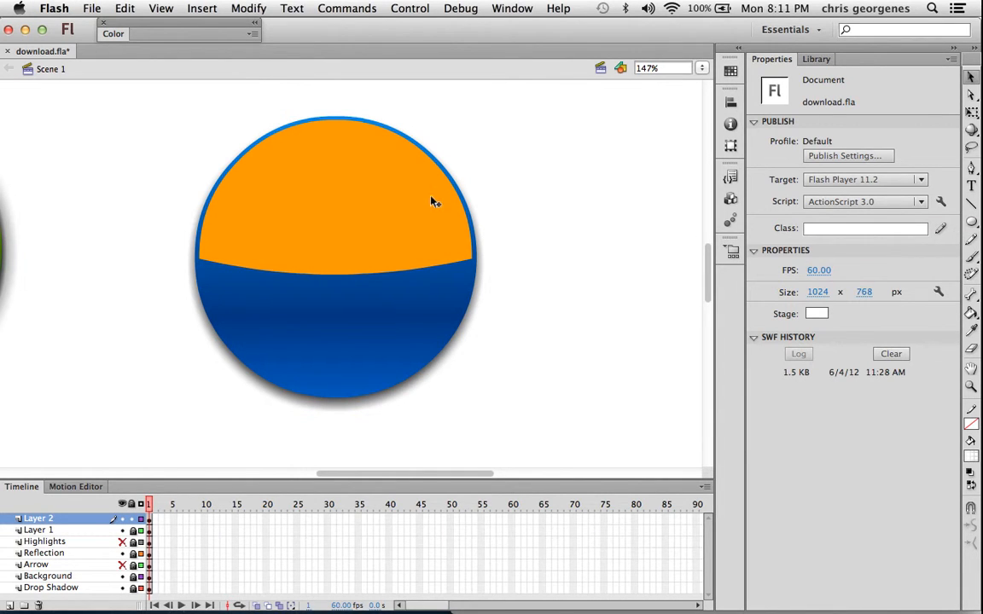
{"action": "key", "text": "k"}
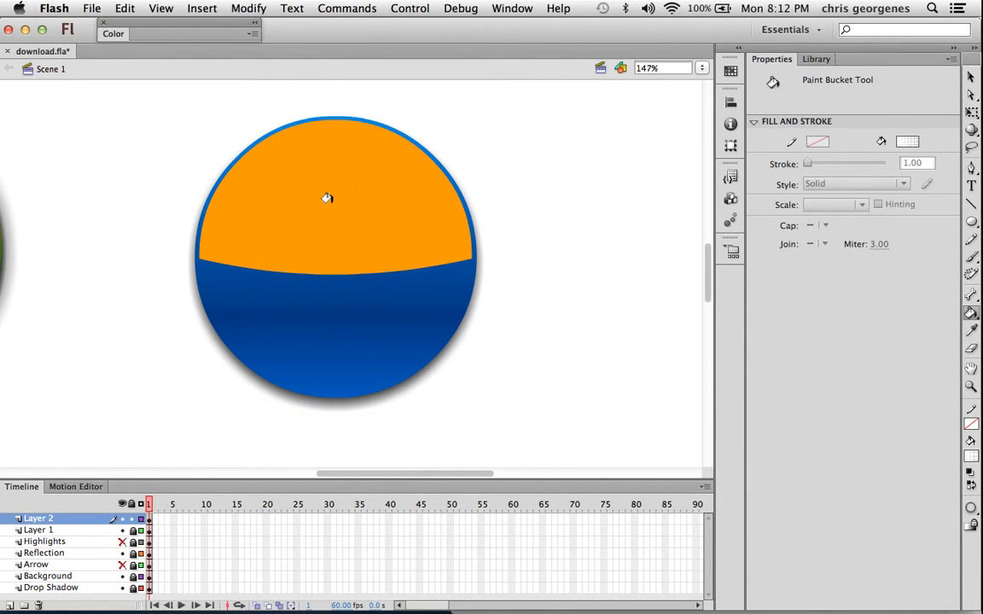
{"action": "left_click", "coordinate": [327, 198]}
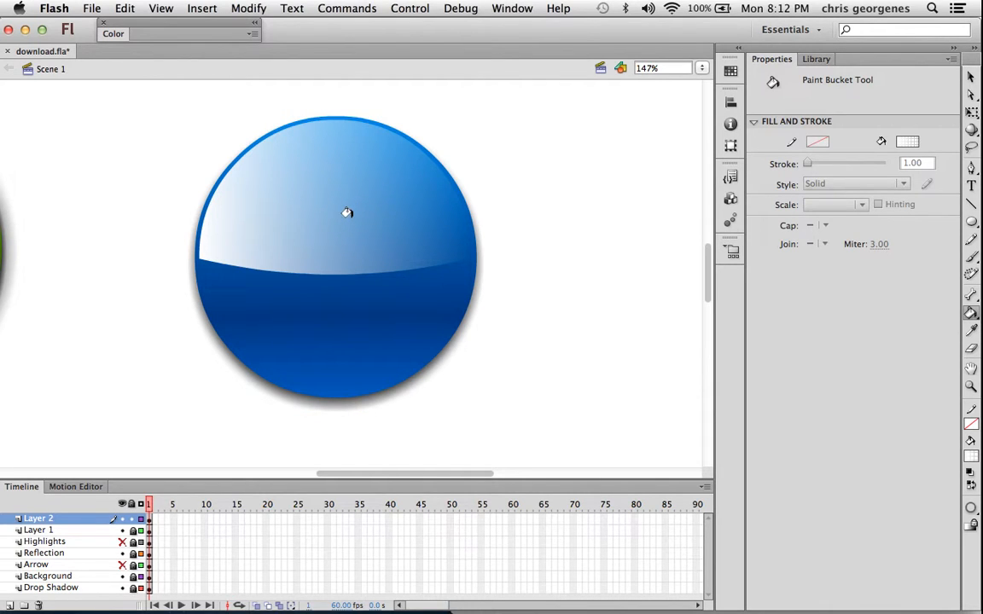
Try rotating the reflection's gradient toward vertical with the Gradient Transform tool, and undo the rotation.
{"action": "left_click", "coordinate": [970, 111]}
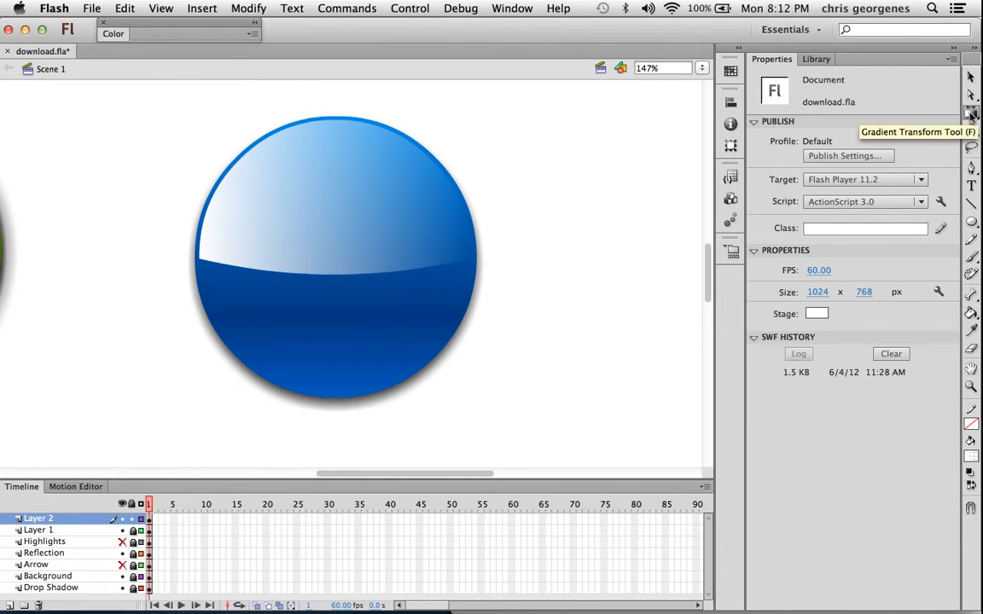
{"action": "left_click", "coordinate": [369, 208]}
{"action": "left_click_drag", "start_coordinate": [475, 121], "coordinate": [377, 307]}
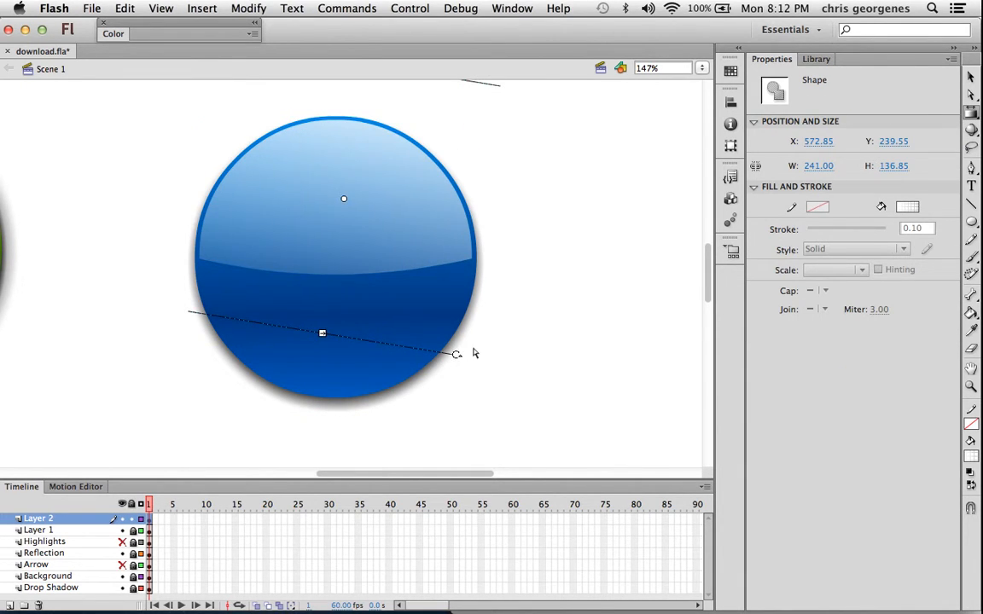
{"action": "key", "text": "super+z"}
{"action": "left_click", "coordinate": [496, 325]}
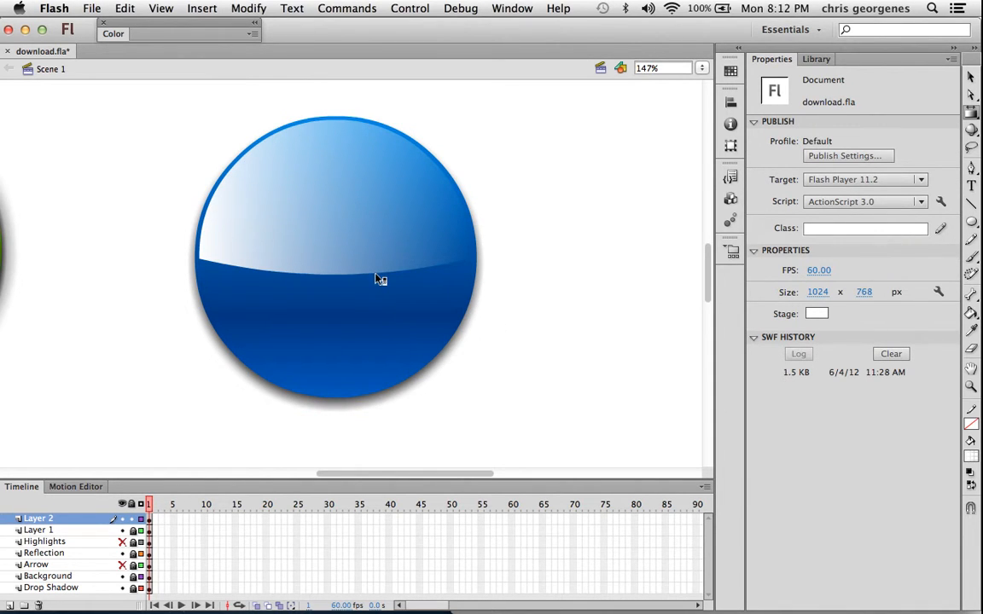
Try refilling the reflection shape with the Paint Bucket, running the gradient diagonally at several different angles.
{"action": "key", "text": "k"}
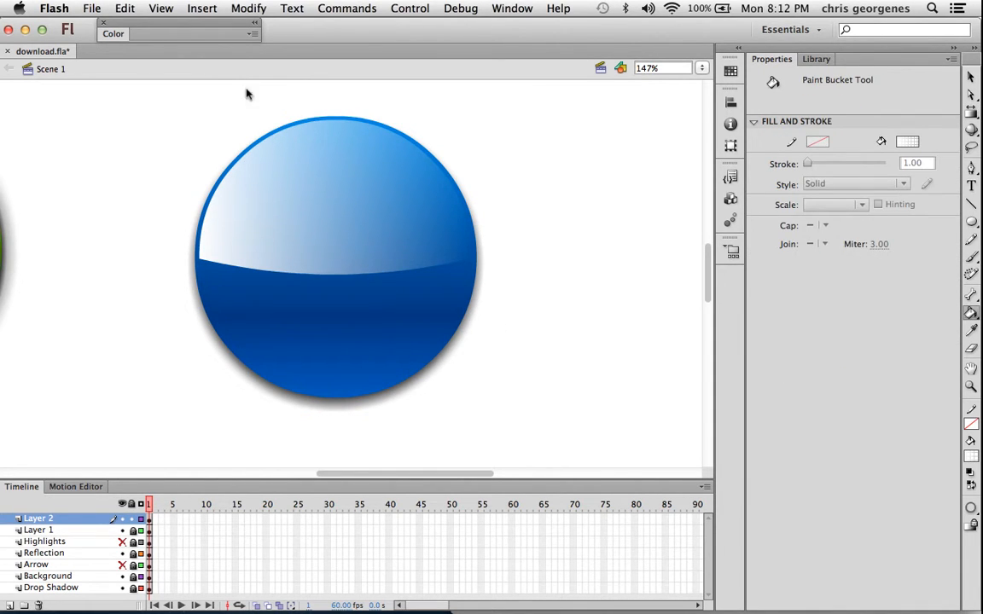
{"action": "left_click_drag", "start_coordinate": [188, 39], "coordinate": [190, 40]}
{"action": "mouse_move", "coordinate": [334, 131]}
{"action": "left_mouse_down"}
{"action": "mouse_move", "coordinate": [327, 257]}
{"action": "mouse_move", "coordinate": [371, 260]}
{"action": "left_mouse_up"}
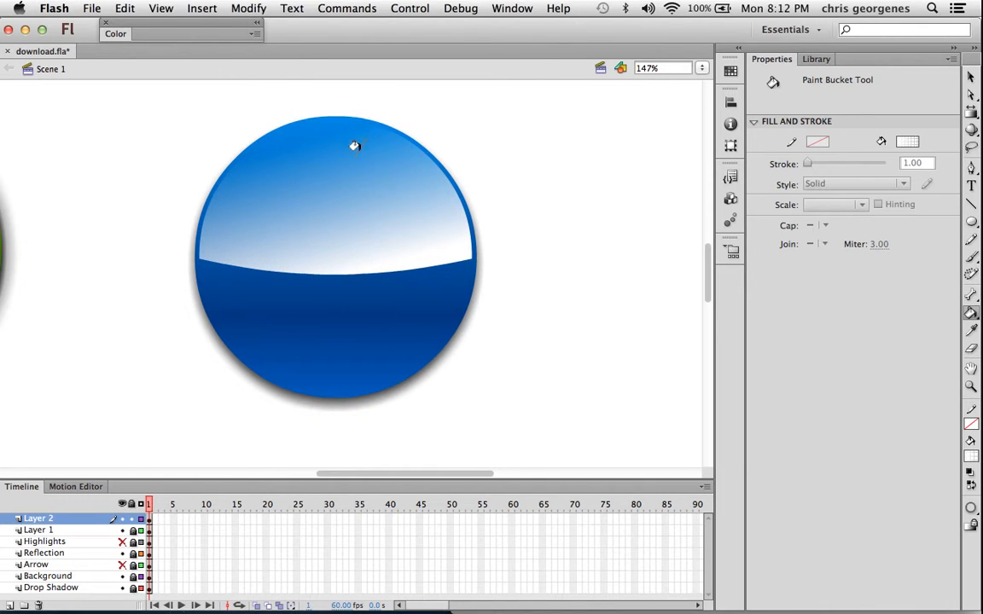
{"action": "left_click_drag", "start_coordinate": [358, 136], "coordinate": [264, 241]}
{"action": "mouse_move", "coordinate": [281, 142]}
{"action": "left_mouse_down"}
{"action": "mouse_move", "coordinate": [373, 258]}
{"action": "mouse_move", "coordinate": [380, 246]}
{"action": "left_mouse_up"}
{"action": "left_click_drag", "start_coordinate": [367, 135], "coordinate": [249, 232]}
{"action": "mouse_move", "coordinate": [285, 136]}
{"action": "left_mouse_down"}
{"action": "mouse_move", "coordinate": [377, 247]}
{"action": "mouse_move", "coordinate": [366, 210]}
{"action": "left_mouse_up"}
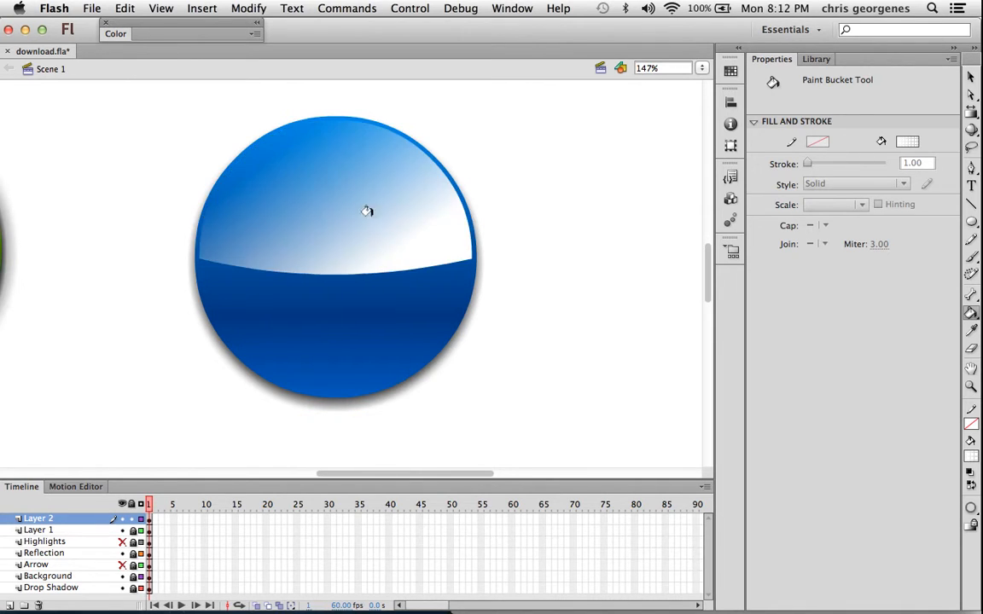
Refill the reflection shape with a vertical gradient fading from white at its top to transparent at its curved lower edge.
{"action": "left_click_drag", "start_coordinate": [336, 149], "coordinate": [329, 242]}
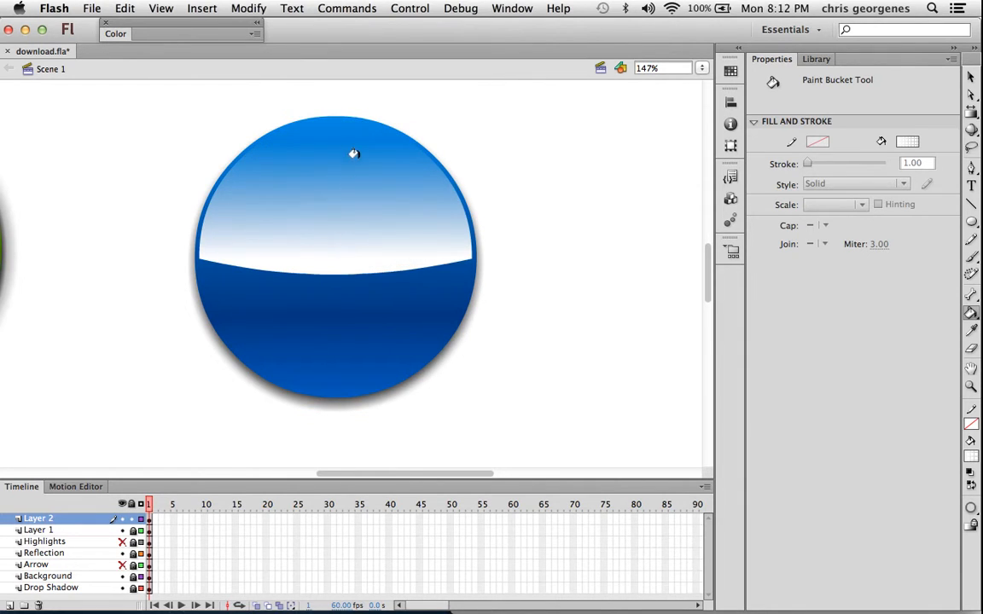
{"action": "mouse_move", "coordinate": [344, 132]}
{"action": "left_mouse_down"}
{"action": "mouse_move", "coordinate": [342, 264]}
{"action": "mouse_move", "coordinate": [258, 210]}
{"action": "mouse_move", "coordinate": [230, 142]}
{"action": "mouse_move", "coordinate": [249, 186]}
{"action": "mouse_move", "coordinate": [296, 242]}
{"action": "mouse_move", "coordinate": [350, 248]}
{"action": "mouse_move", "coordinate": [422, 234]}
{"action": "mouse_move", "coordinate": [467, 189]}
{"action": "mouse_move", "coordinate": [489, 145]}
{"action": "mouse_move", "coordinate": [428, 241]}
{"action": "mouse_move", "coordinate": [333, 259]}
{"action": "mouse_move", "coordinate": [254, 215]}
{"action": "mouse_move", "coordinate": [227, 142]}
{"action": "mouse_move", "coordinate": [281, 256]}
{"action": "mouse_move", "coordinate": [329, 257]}
{"action": "left_mouse_up"}
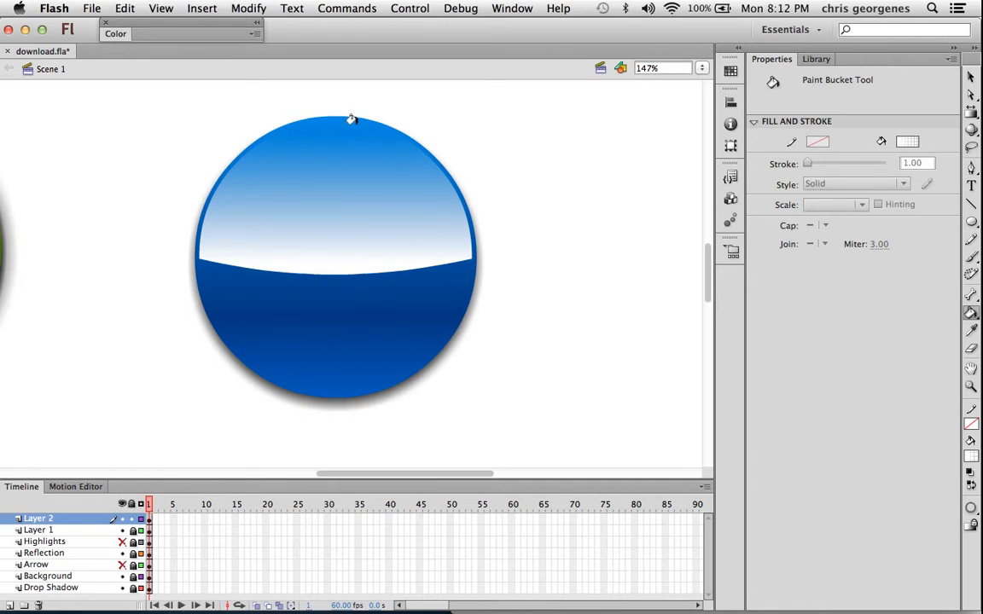
{"action": "mouse_move", "coordinate": [336, 126]}
{"action": "left_mouse_down"}
{"action": "mouse_move", "coordinate": [335, 256]}
{"action": "mouse_move", "coordinate": [337, 119]}
{"action": "left_mouse_up"}
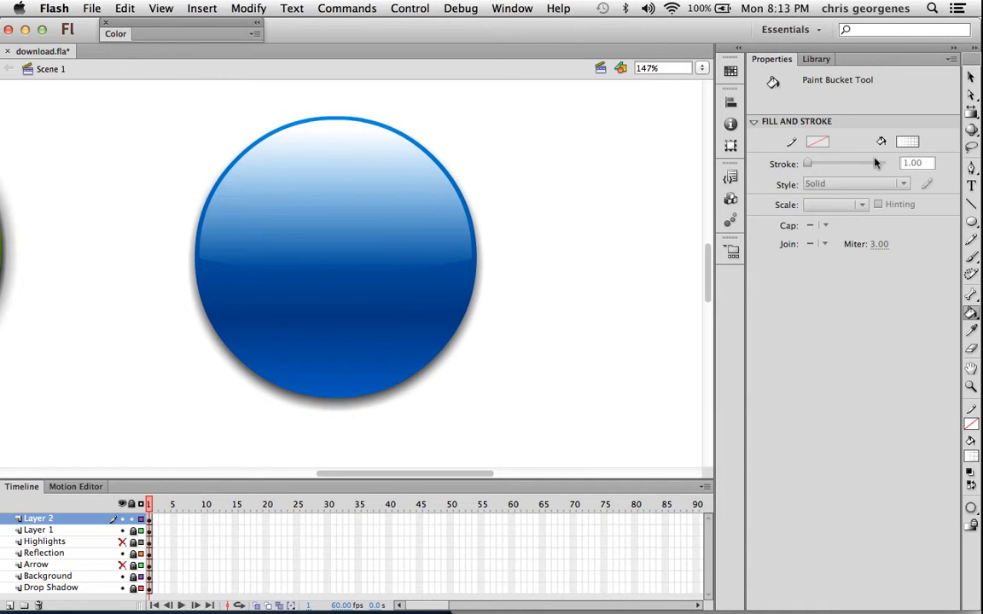
Stretch the reflection's gradient beyond the curved edge and shift it upward with the Gradient Transform tool for a softer fade, and deselect it.
{"action": "key", "text": "q"}
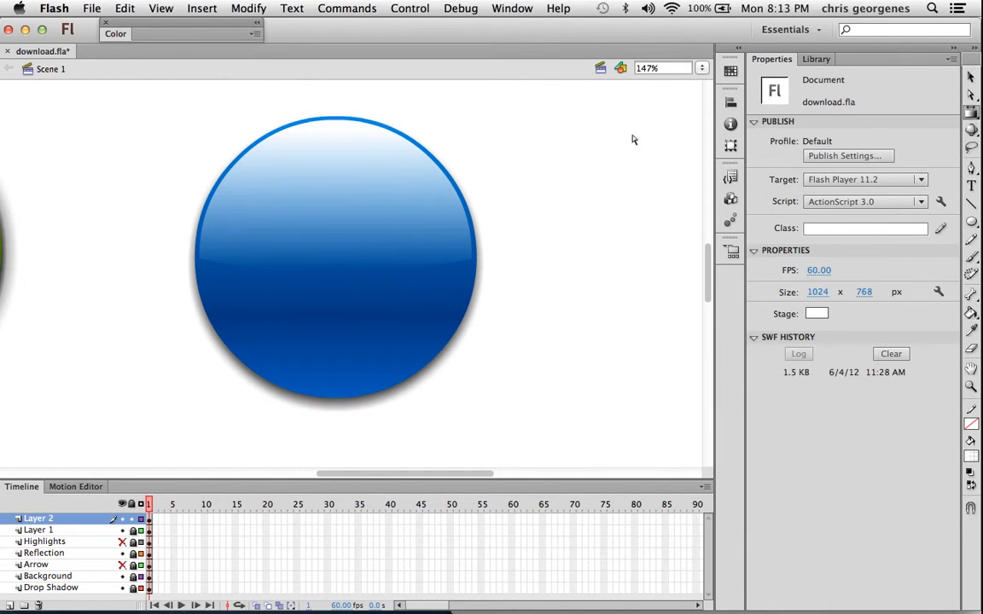
{"action": "left_click", "coordinate": [341, 209]}
{"action": "left_click_drag", "start_coordinate": [335, 270], "coordinate": [333, 311]}
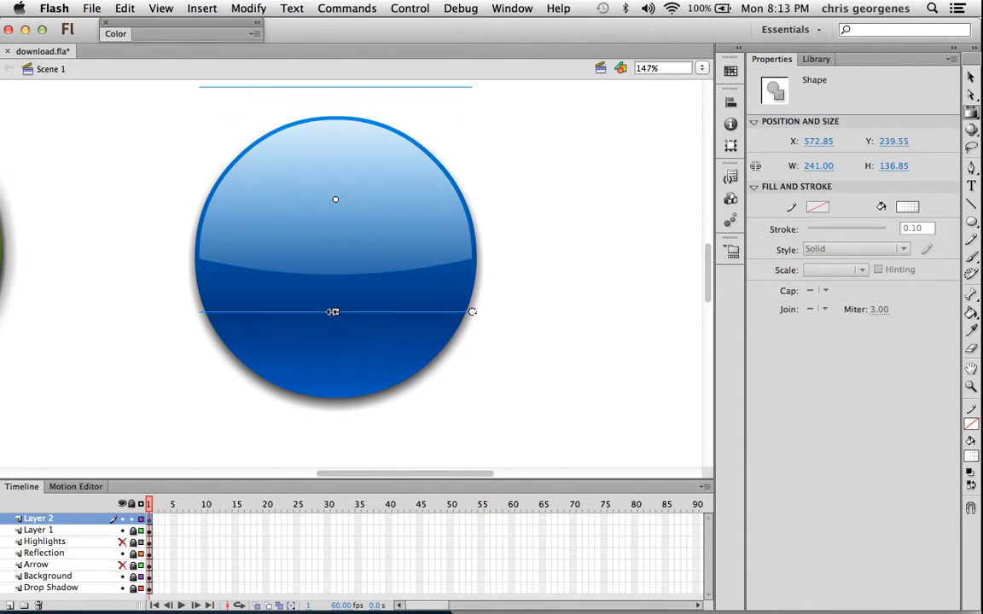
{"action": "left_click_drag", "start_coordinate": [335, 201], "coordinate": [337, 183]}
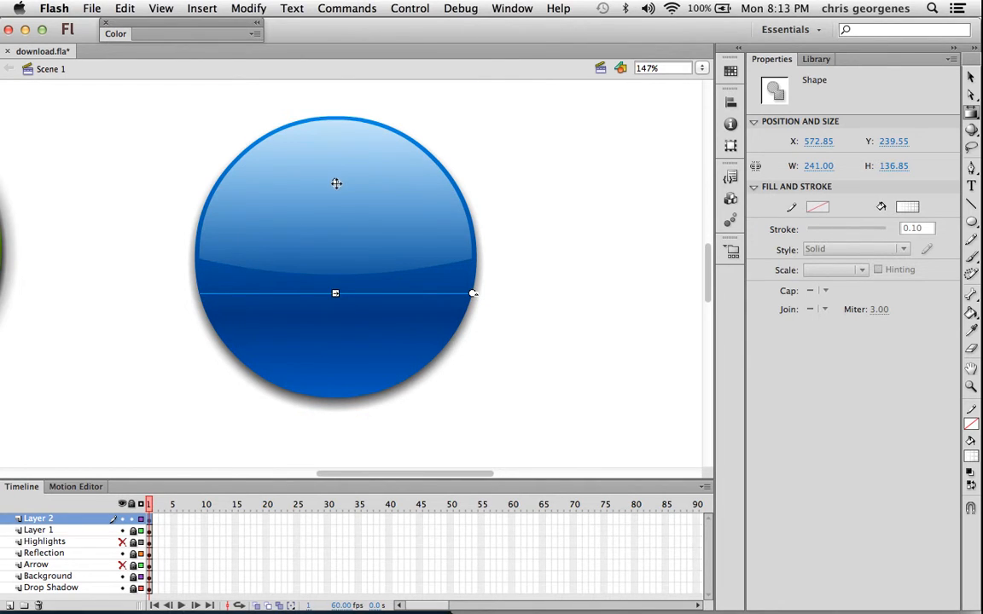
{"action": "left_click_drag", "start_coordinate": [335, 294], "coordinate": [335, 289]}
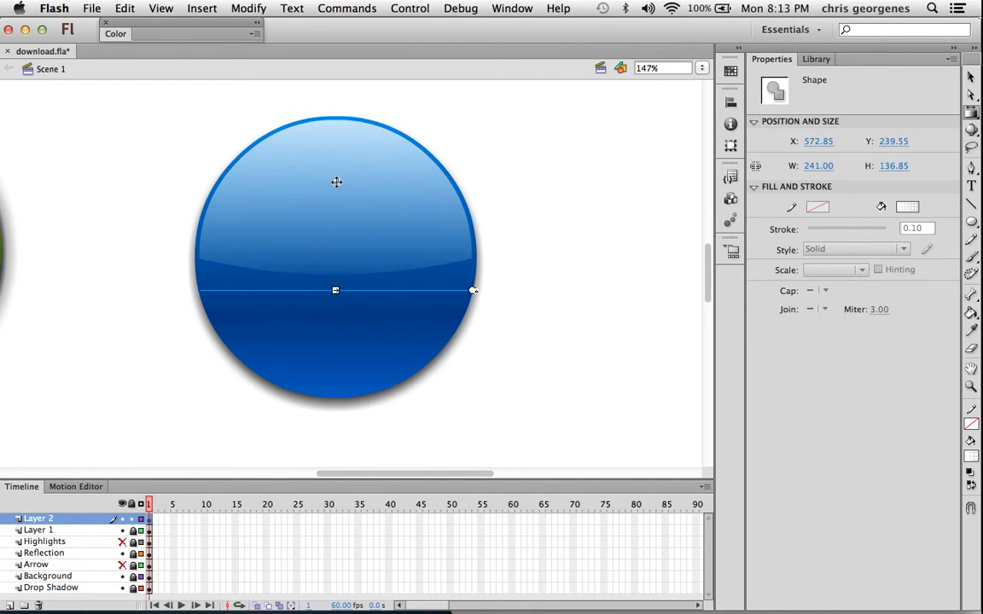
{"action": "left_click", "coordinate": [514, 177]}
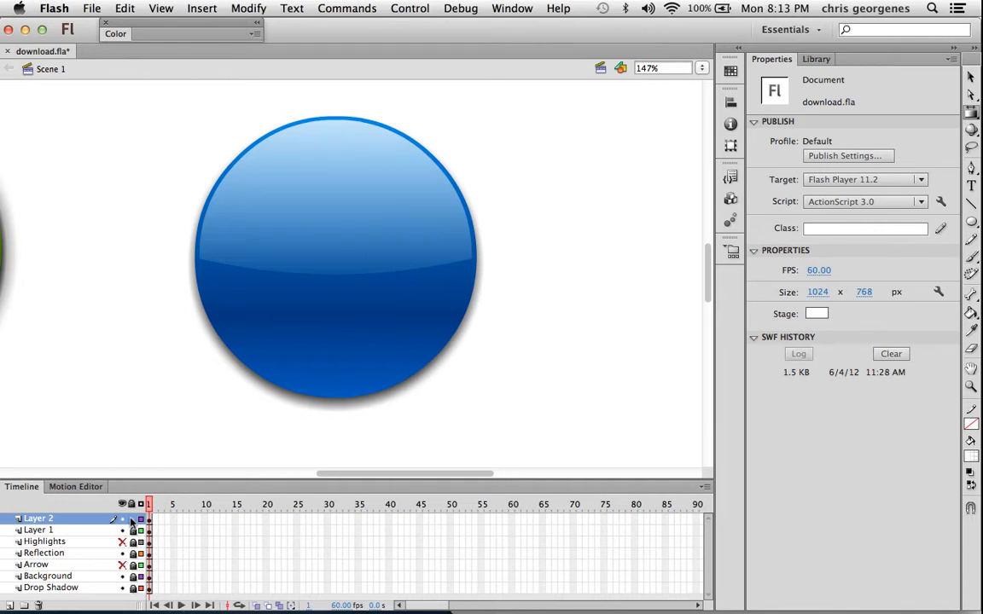
Add a new layer above the locked Layer 2 and set up the Rectangle tool with a white fill.
{"action": "left_click", "coordinate": [10, 605]}
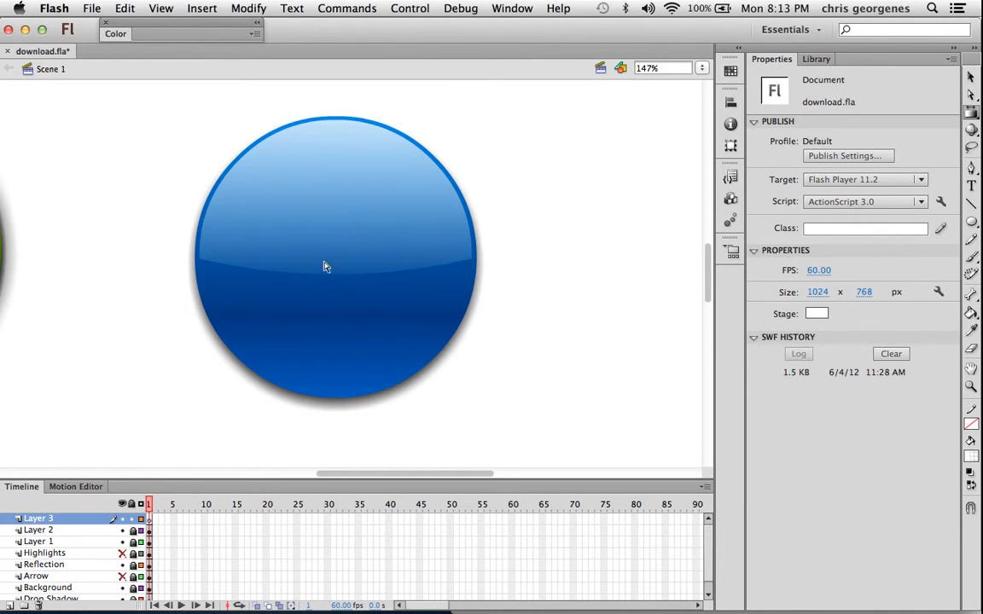
{"action": "left_click", "coordinate": [971, 223]}
{"action": "left_click", "coordinate": [896, 221]}
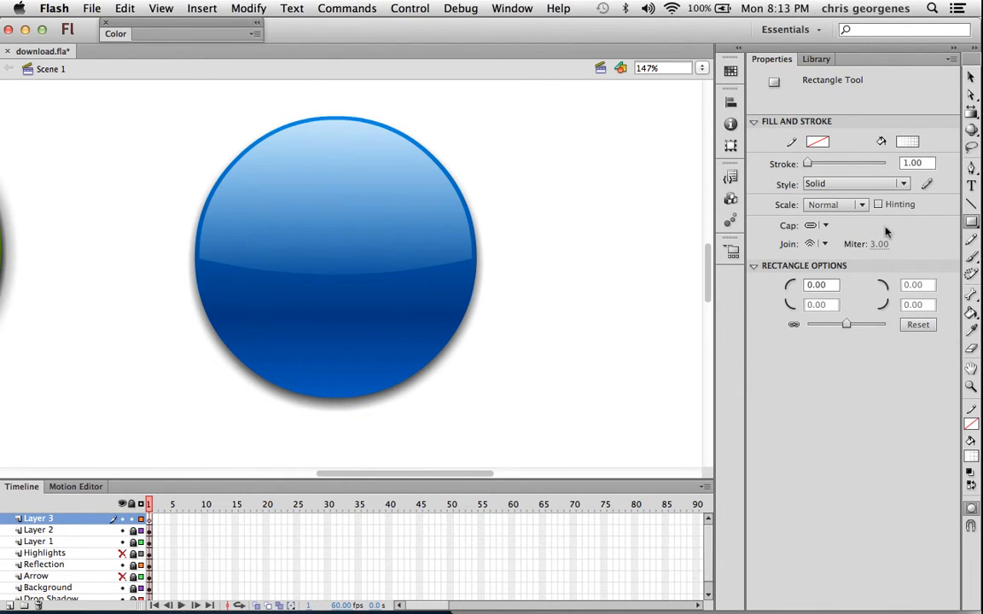
{"action": "left_click", "coordinate": [970, 456]}
{"action": "left_click", "coordinate": [755, 362]}
Try drawing a square over the blue circle, undo it, and toggle Layer 2's visibility off and on.
{"action": "left_click_drag", "start_coordinate": [270, 197], "coordinate": [395, 321]}
{"action": "key", "text": "super+z"}
{"action": "left_click", "coordinate": [123, 531]}
{"action": "left_click", "coordinate": [123, 531]}
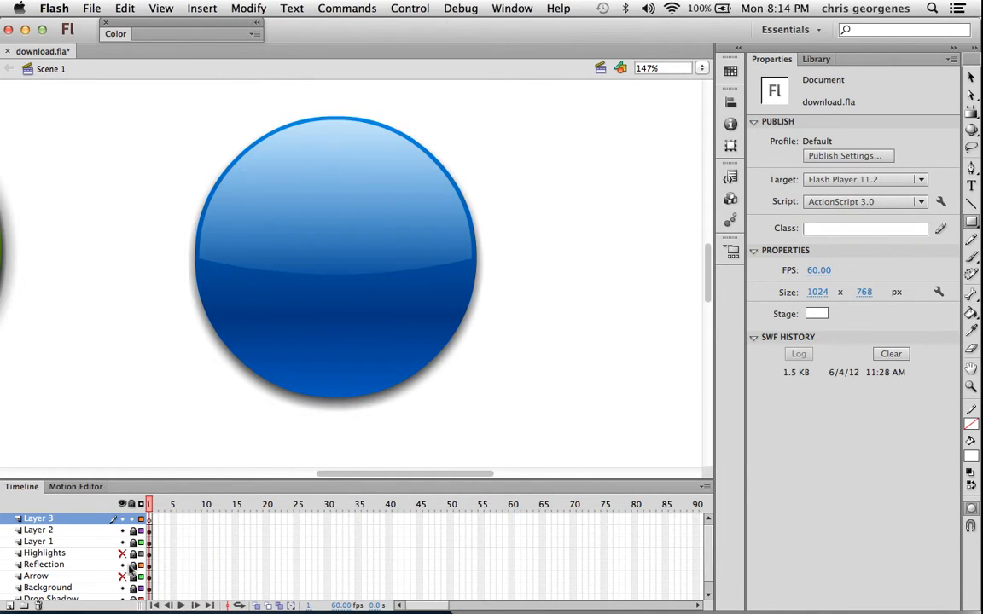
Draw a white square about 119 px wide over the blue circle on Layer 3 and rotate it 45 degrees into a diamond.
{"action": "left_click_drag", "start_coordinate": [262, 175], "coordinate": [396, 304]}
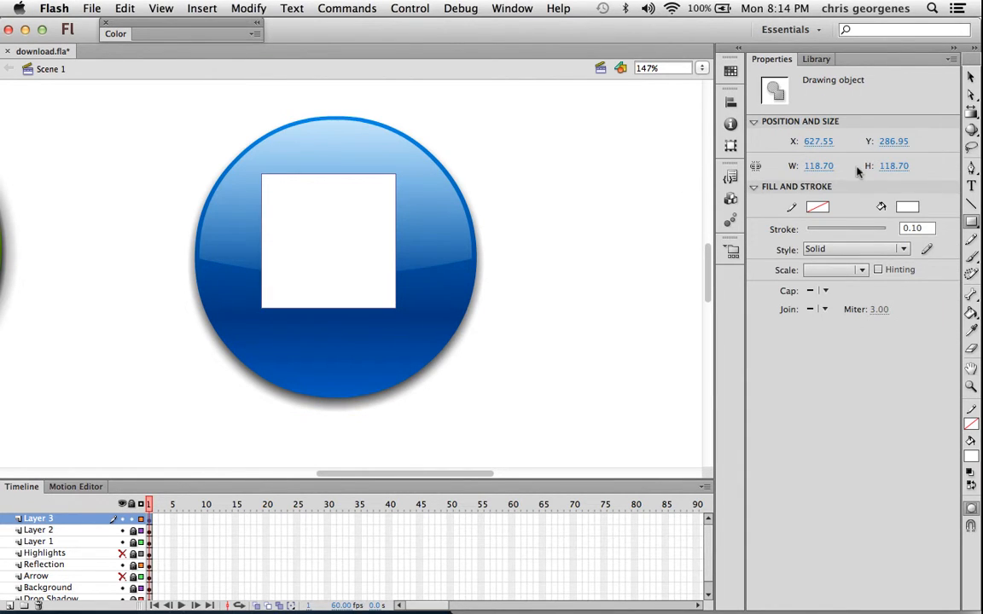
{"action": "left_click", "coordinate": [971, 111]}
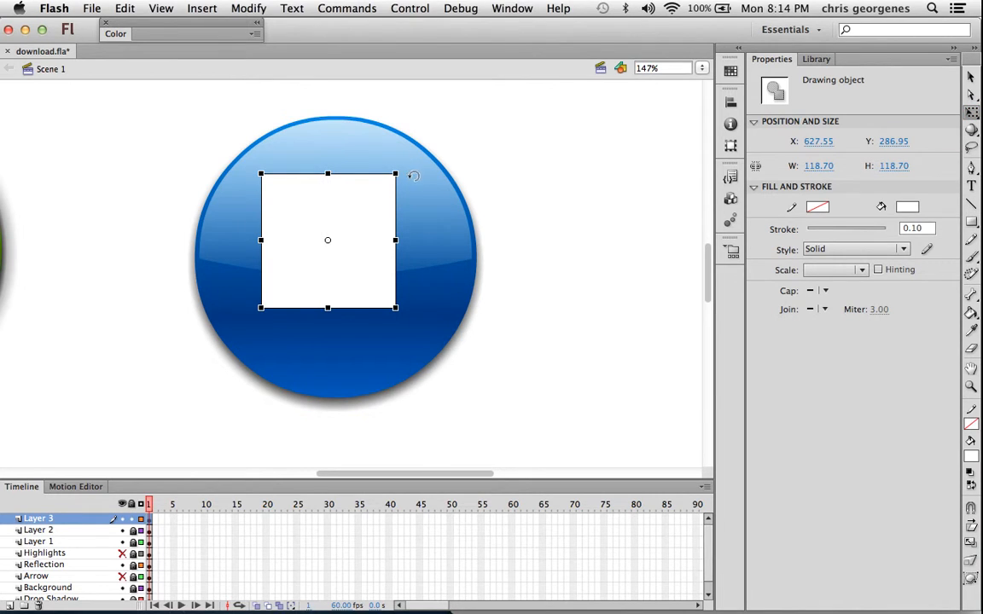
{"action": "left_click_drag", "start_coordinate": [413, 175], "coordinate": [428, 203]}
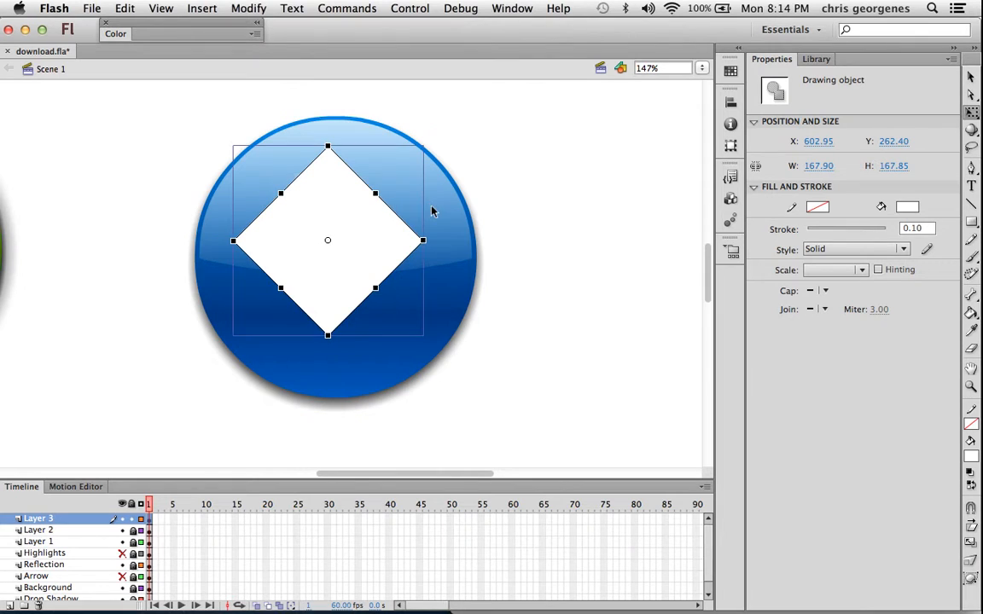
Center the white diamond on the blue circle and break it apart into an editable shape.
{"action": "left_click_drag", "start_coordinate": [373, 231], "coordinate": [382, 242]}
{"action": "key", "text": "v"}
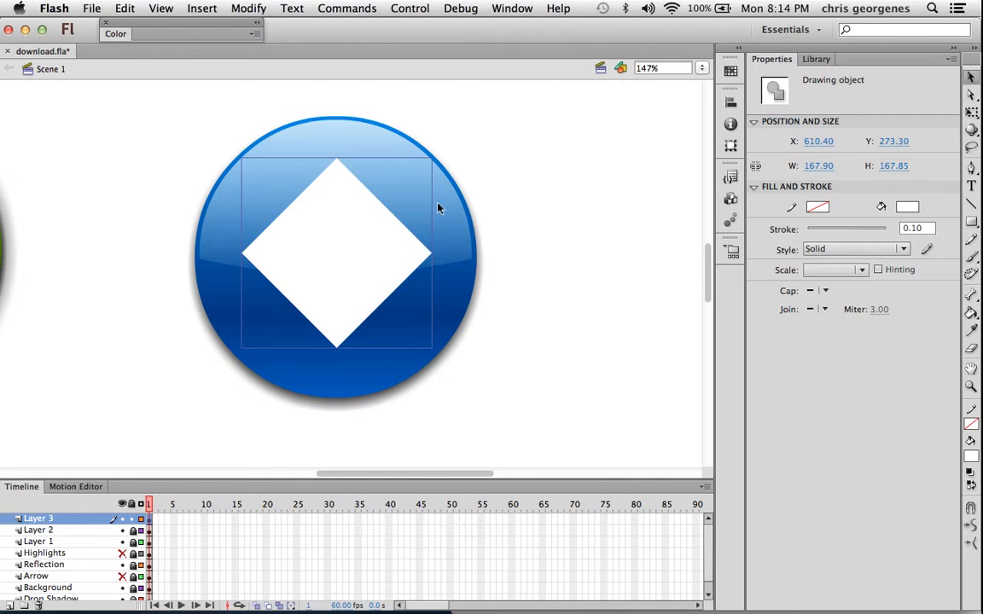
{"action": "key", "text": "super+b"}
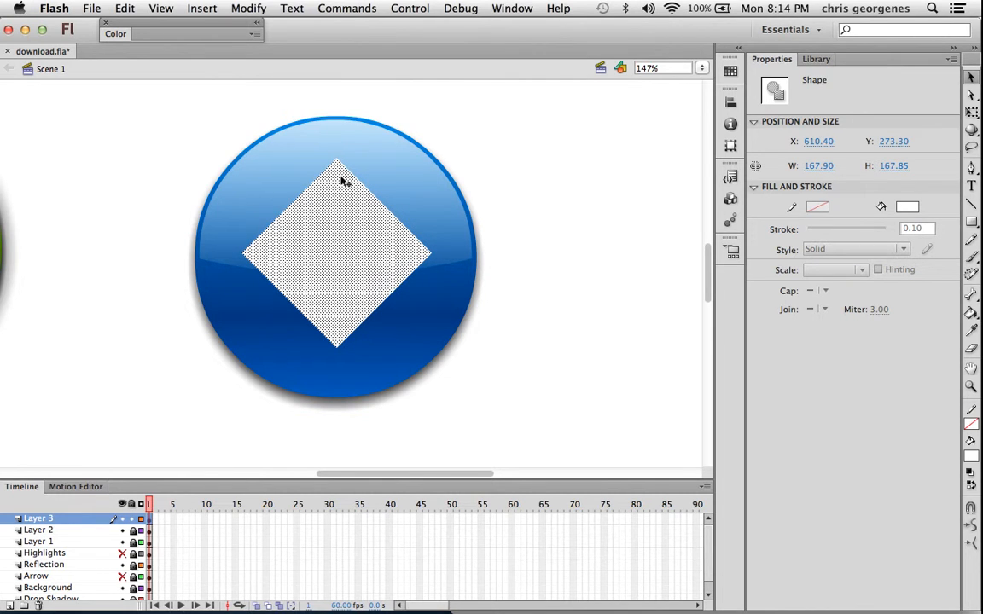
{"action": "left_click_drag", "start_coordinate": [350, 220], "coordinate": [368, 254]}
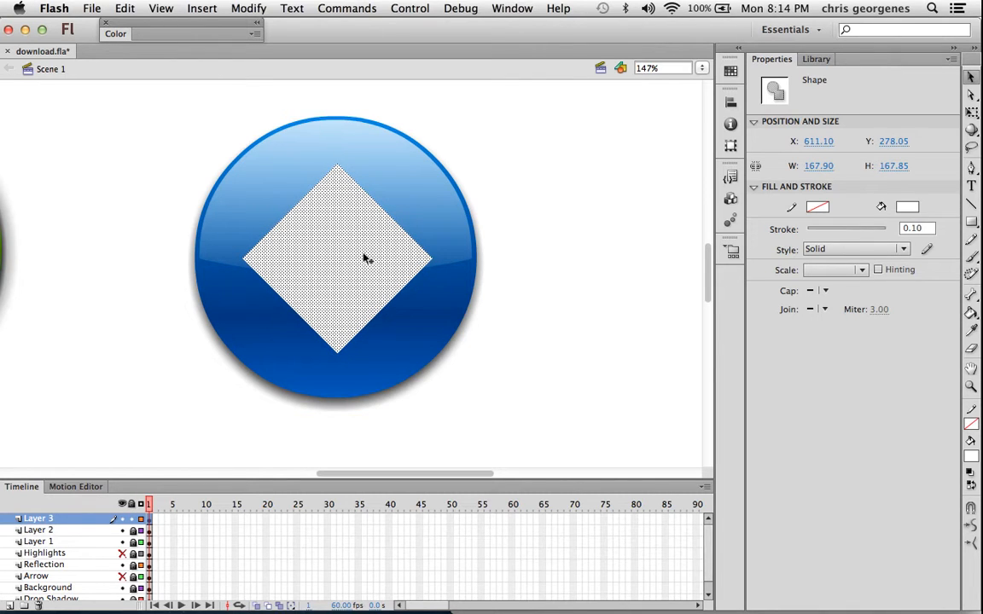
Delete the upper half of the white diamond and move the remaining downward-pointing triangle up toward the circle's center.
{"action": "left_click_drag", "start_coordinate": [324, 209], "coordinate": [323, 213]}
{"action": "left_click_drag", "start_coordinate": [158, 109], "coordinate": [566, 262]}
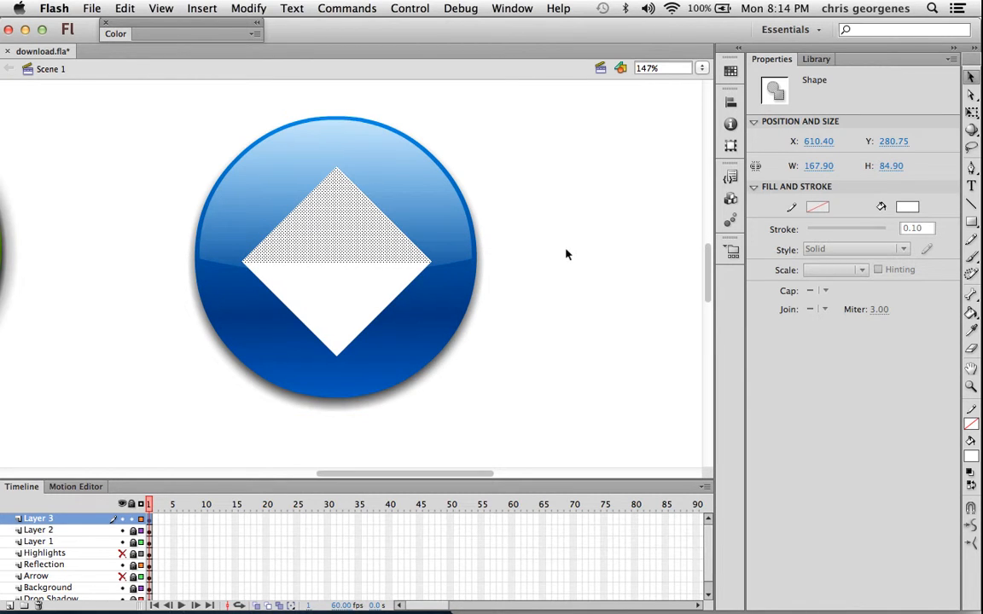
{"action": "key", "text": "Delete"}
{"action": "left_click", "coordinate": [345, 300]}
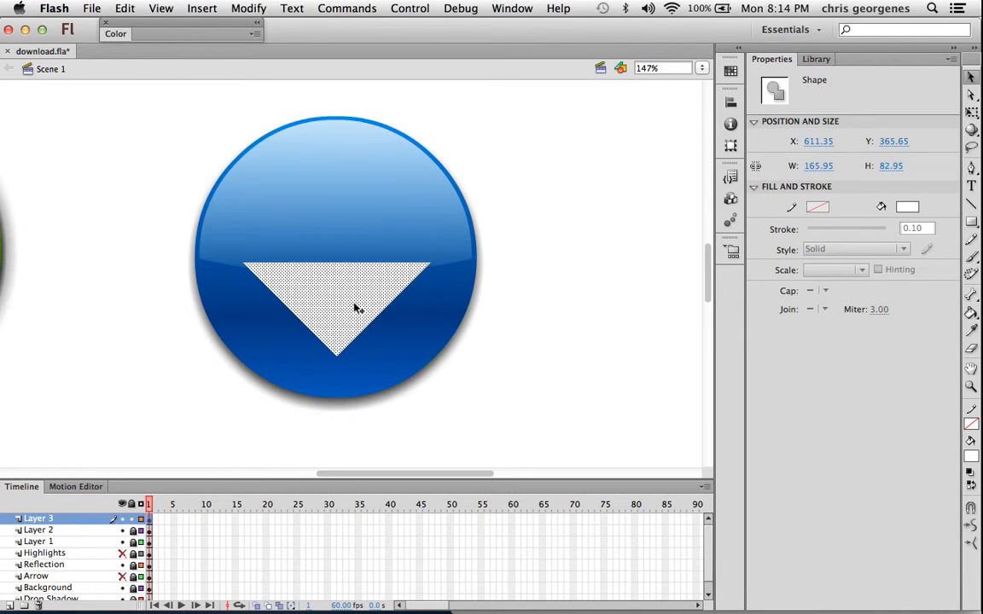
{"action": "left_click_drag", "start_coordinate": [354, 312], "coordinate": [353, 287]}
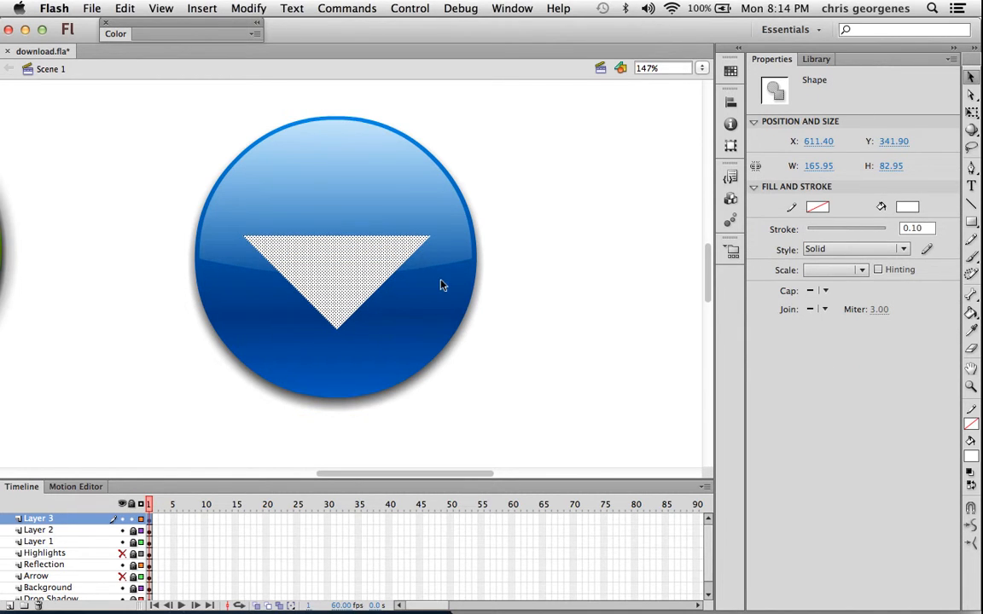
Resize the white triangle with Free Transform to about 163 px wide and 109 px high.
{"action": "key", "text": "q"}
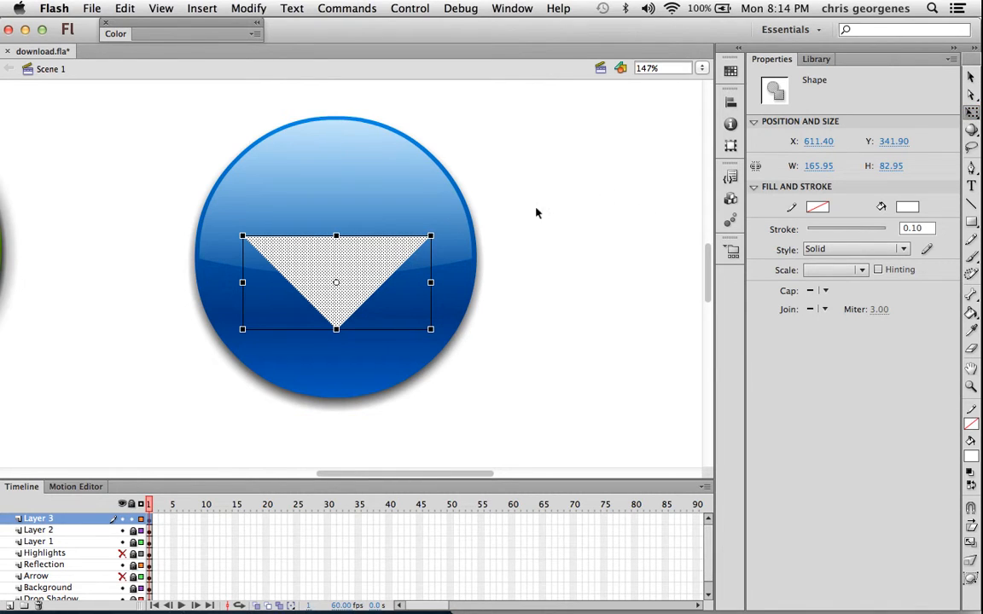
{"action": "mouse_move", "coordinate": [430, 281]}
{"action": "left_mouse_down"}
{"action": "mouse_move", "coordinate": [405, 282]}
{"action": "mouse_move", "coordinate": [427, 281]}
{"action": "left_mouse_up"}
{"action": "mouse_move", "coordinate": [337, 236]}
{"action": "left_mouse_down"}
{"action": "mouse_move", "coordinate": [337, 220]}
{"action": "mouse_move", "coordinate": [349, 224]}
{"action": "left_mouse_up"}
{"action": "left_click", "coordinate": [518, 257]}
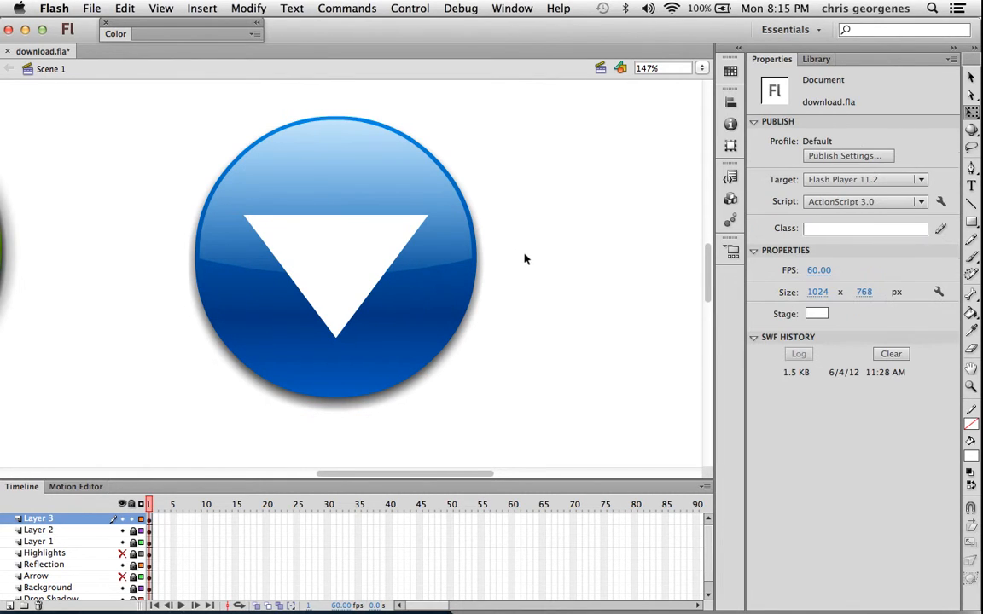
{"action": "left_click", "coordinate": [384, 249]}
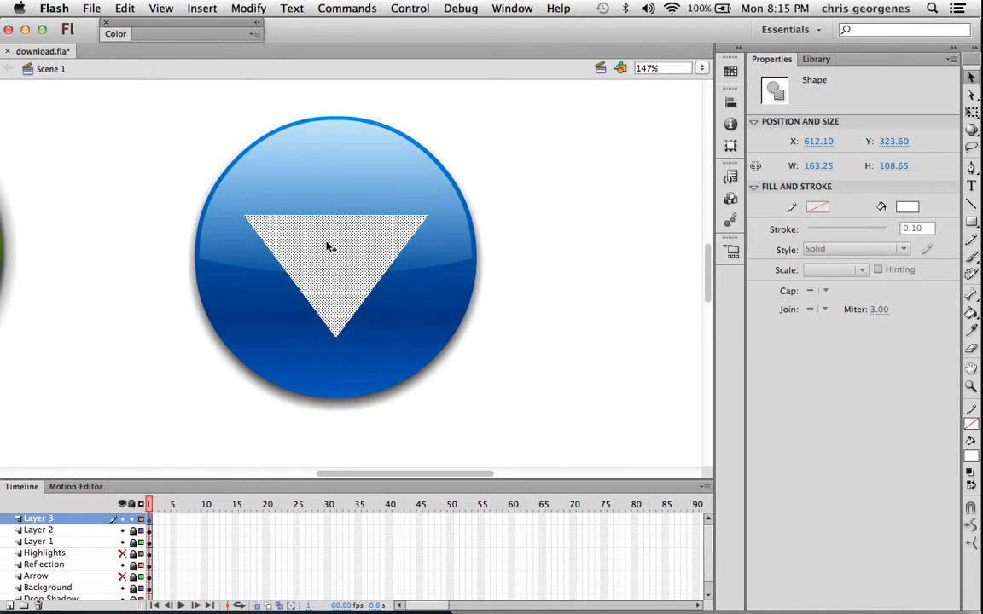
{"action": "left_click", "coordinate": [542, 199]}
Show the hidden Highlights and Arrow layers on the green button for reference.
{"action": "scroll", "coordinate": [401, 216], "scroll_direction": "left", "scroll_amount": 10}
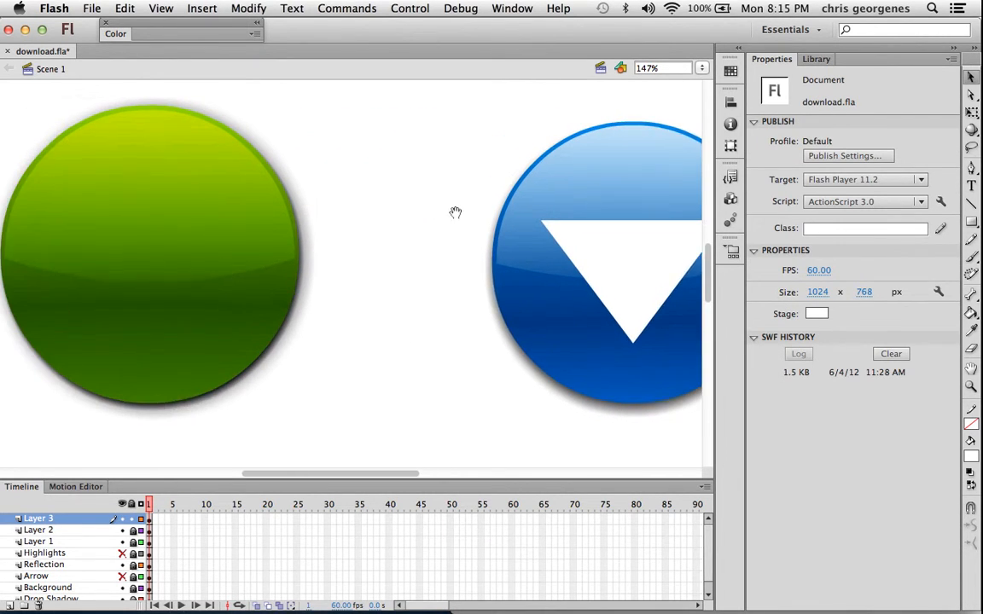
{"action": "left_click_drag", "start_coordinate": [122, 553], "coordinate": [121, 578]}
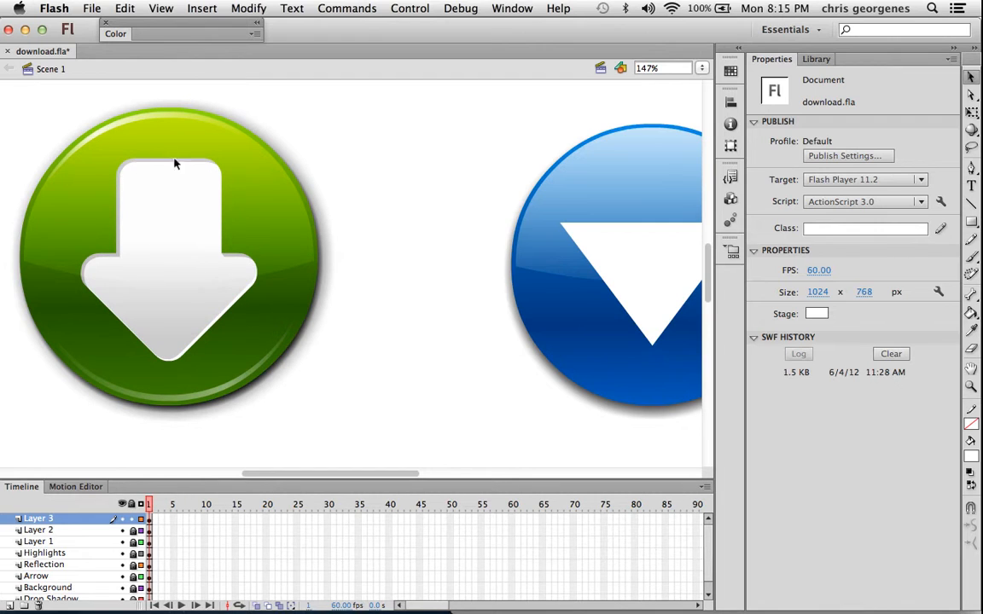
{"action": "scroll", "coordinate": [409, 226], "scroll_direction": "right", "scroll_amount": 8}
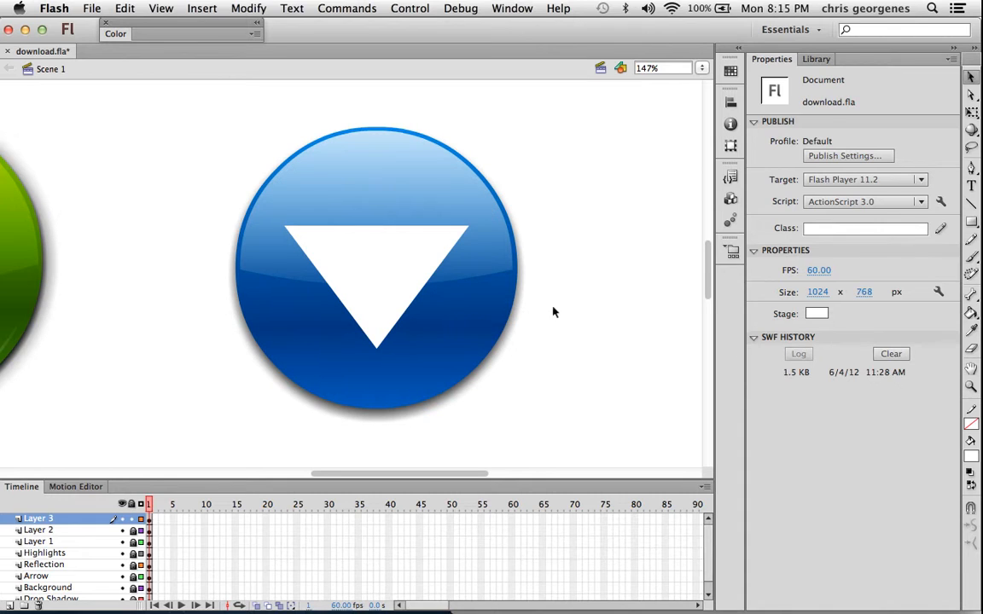
Outline the white triangle with a solid red 1.00 stroke using the Ink Bottle tool.
{"action": "key", "text": "s"}
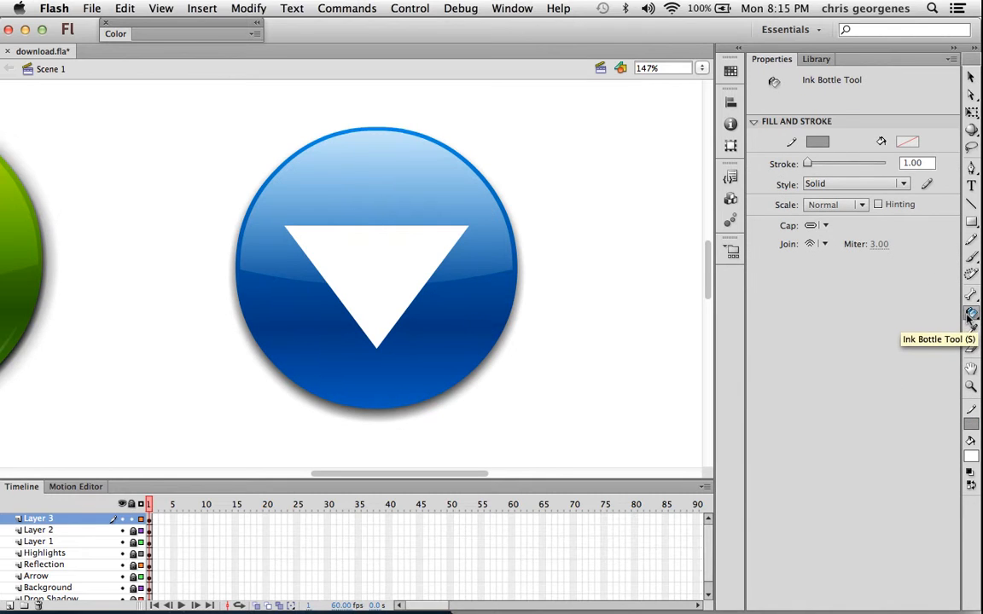
{"action": "left_click", "coordinate": [818, 147]}
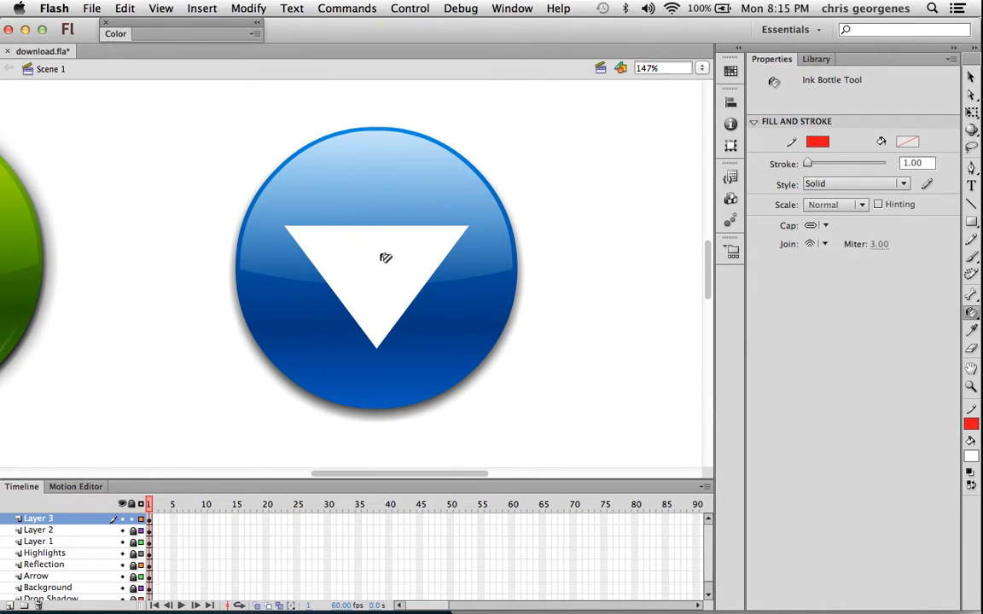
{"action": "left_click", "coordinate": [382, 260]}
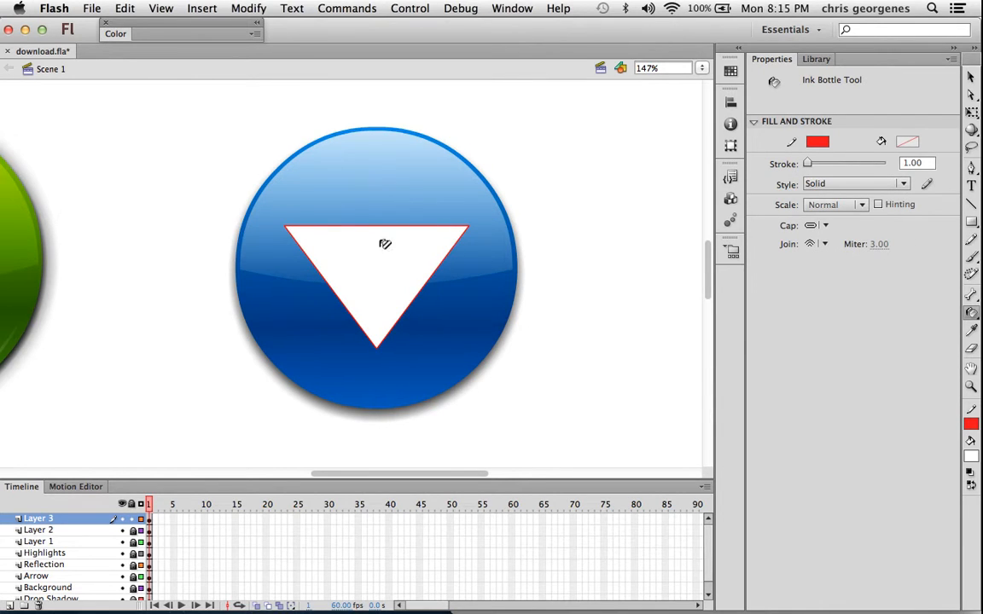
{"action": "key", "text": "z"}
{"action": "left_click_drag", "start_coordinate": [236, 182], "coordinate": [518, 396]}
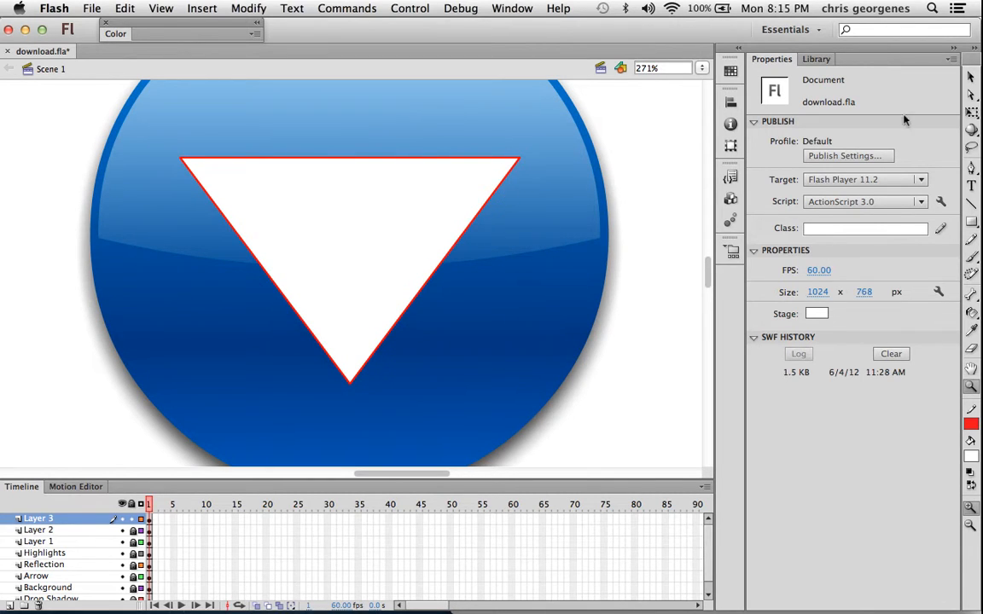
{"action": "key", "text": "v"}
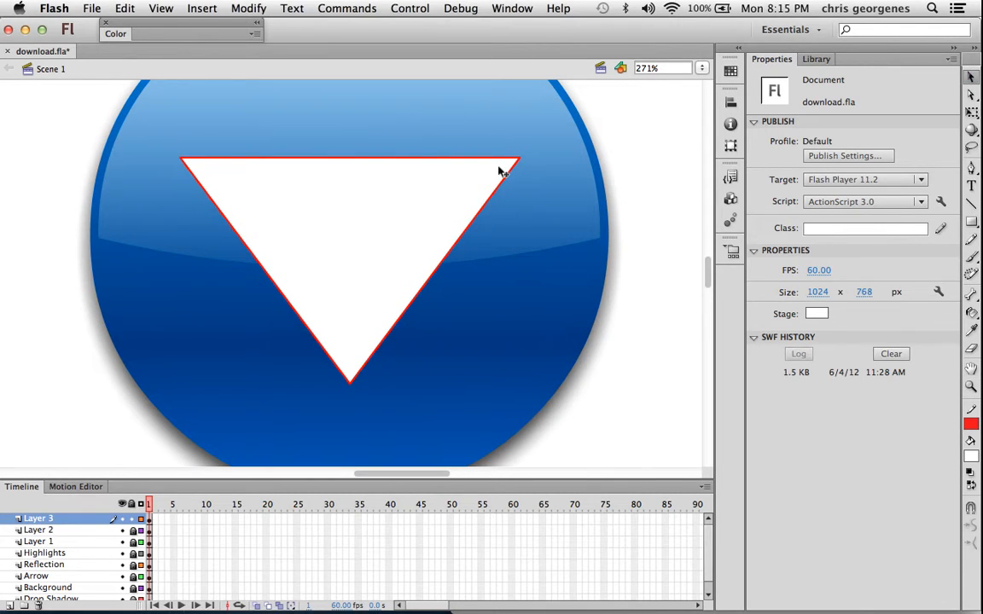
Try selecting only the upper side of the red outline versus the whole outline, and clear the selection.
{"action": "left_click", "coordinate": [352, 159]}
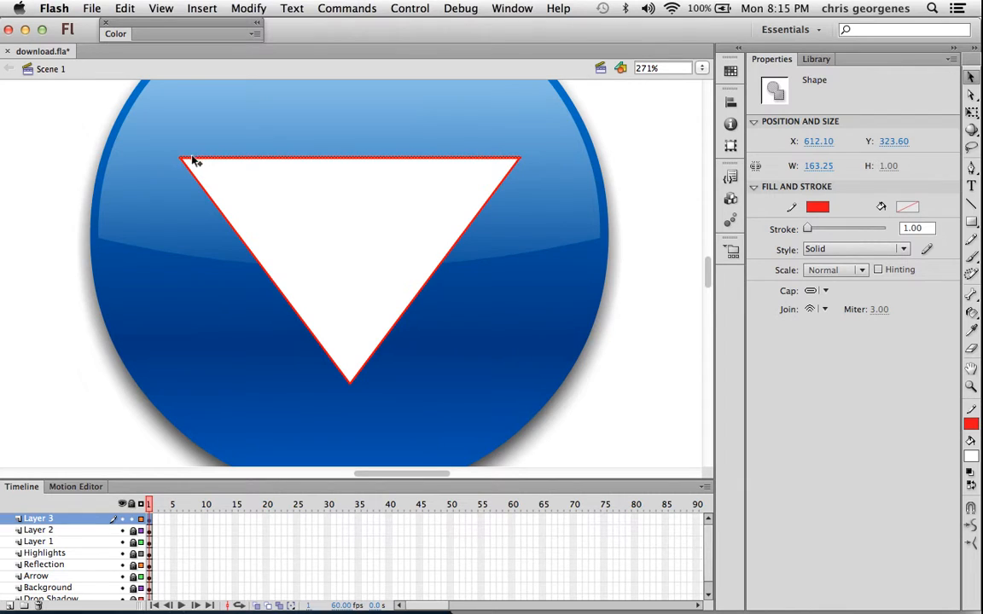
{"action": "double_click", "coordinate": [322, 162]}
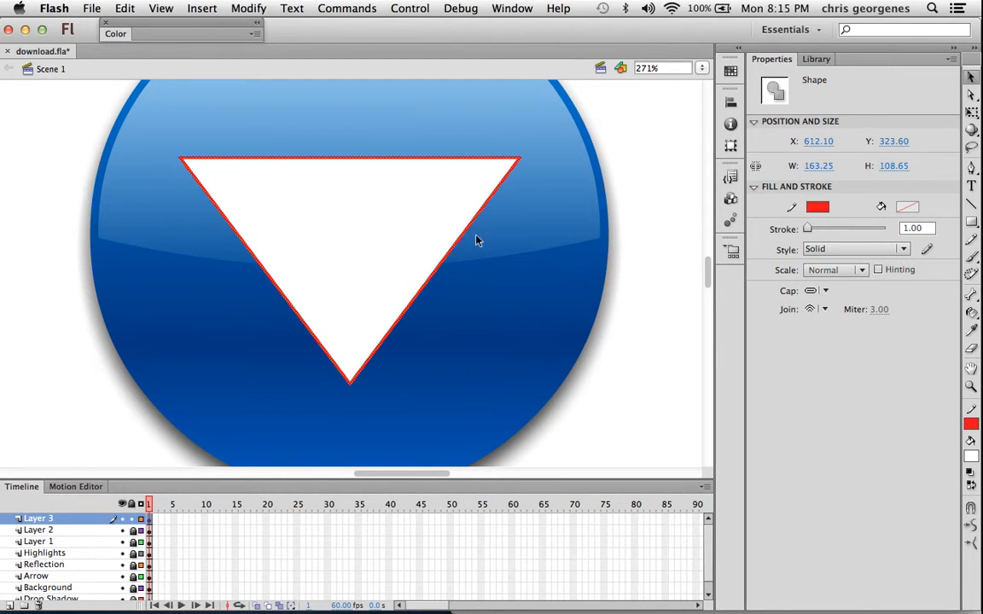
{"action": "left_click", "coordinate": [450, 148]}
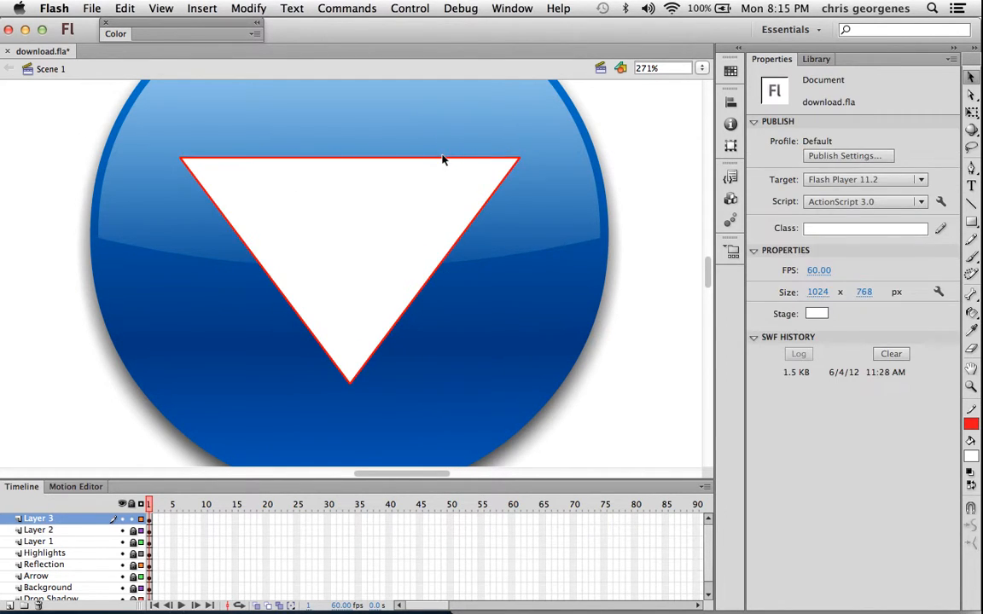
{"action": "left_click", "coordinate": [441, 159]}
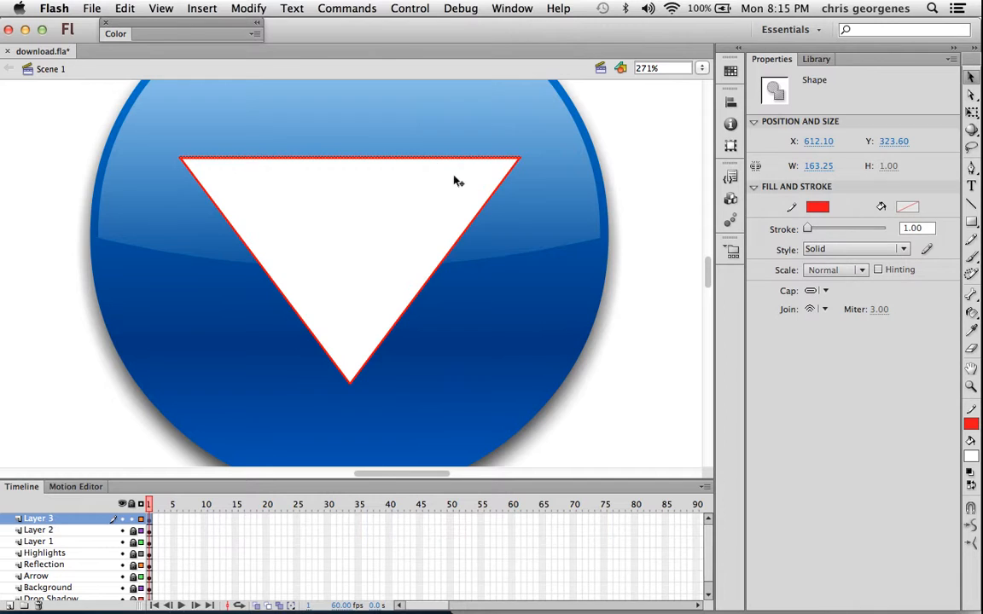
{"action": "double_click", "coordinate": [483, 208]}
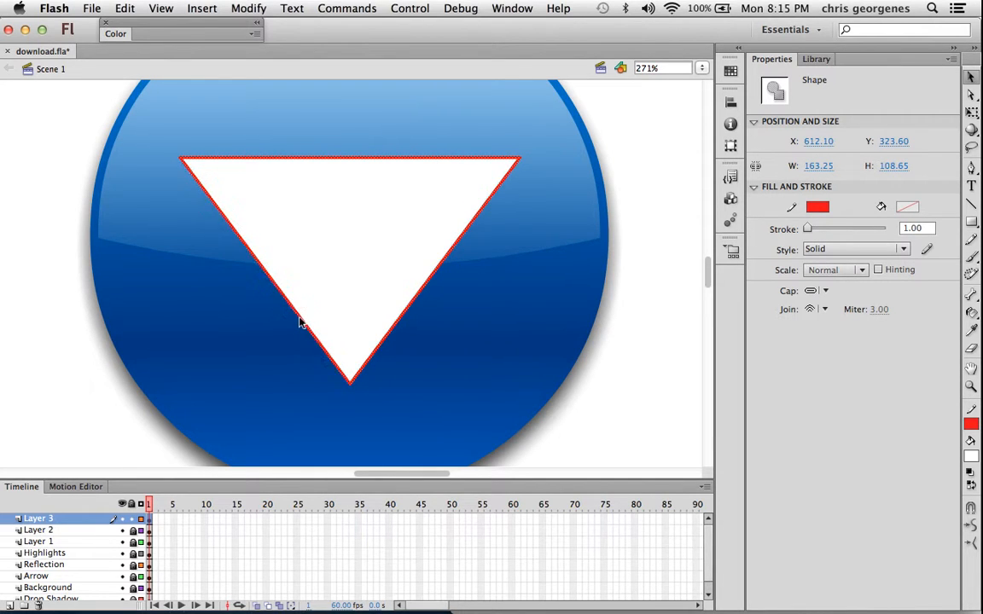
{"action": "left_click", "coordinate": [491, 238]}
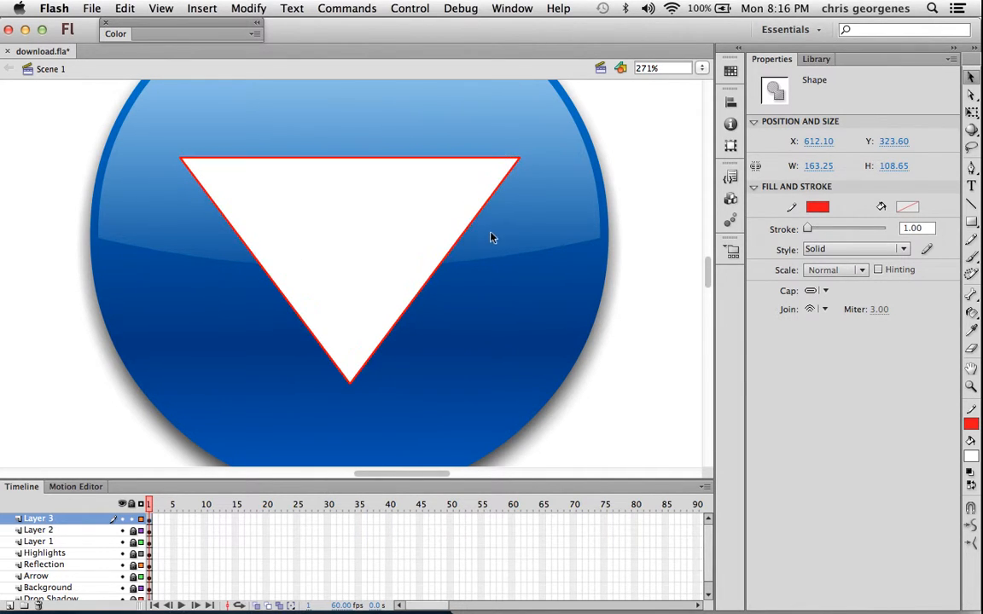
Select the whole red outline and nudge it right and down to X 618.40, Y 326.75, offset from the white triangle.
{"action": "double_click", "coordinate": [397, 158]}
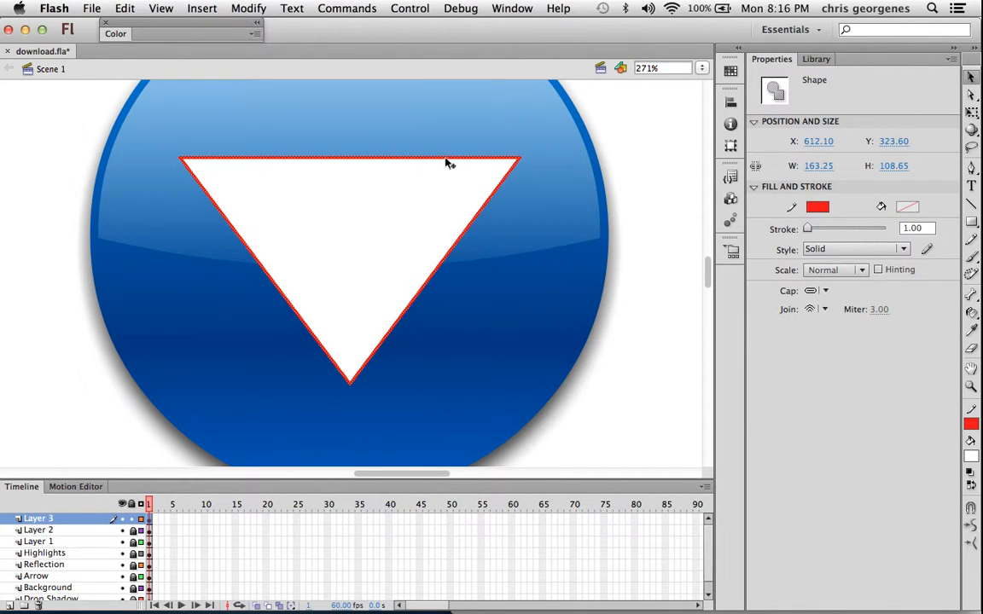
{"action": "key", "text": "Right"}
{"action": "key", "text": "Right"}
{"action": "key", "text": "Right"}
{"action": "key", "text": "Right"}
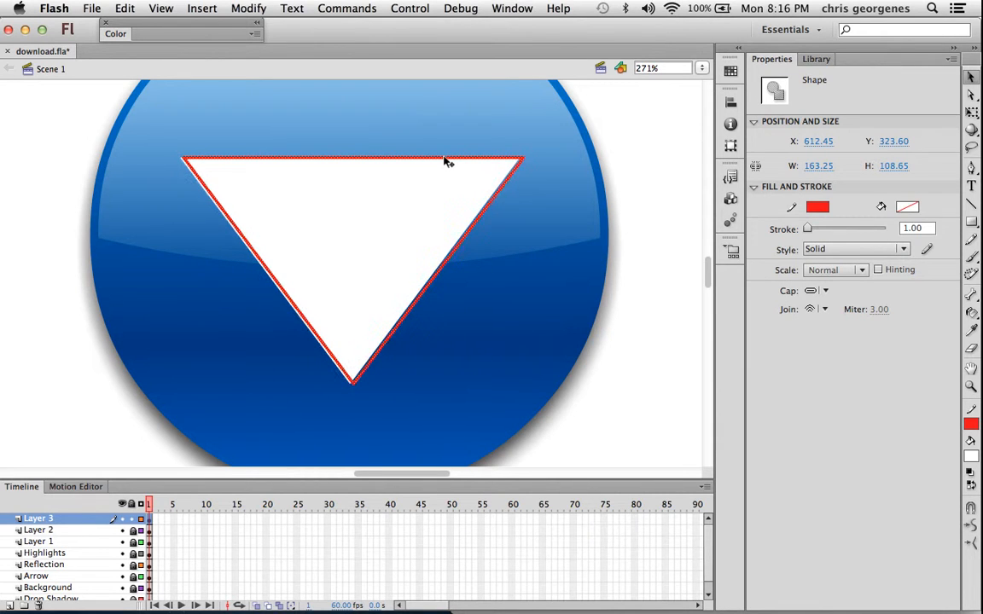
{"action": "key", "text": "Down"}
{"action": "key", "text": "Down"}
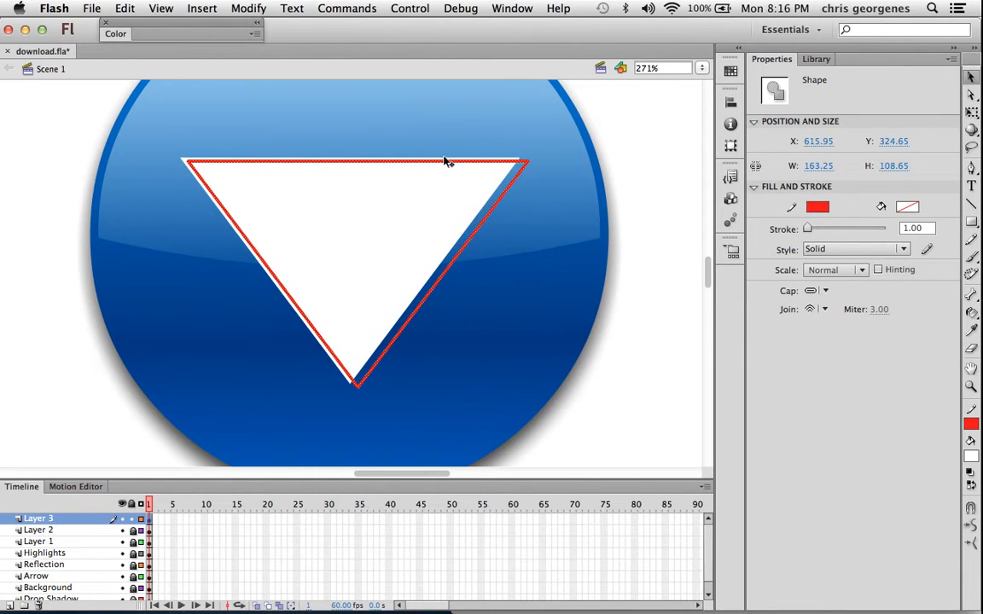
{"action": "key", "text": "Right"}
{"action": "key", "text": "Right"}
{"action": "key", "text": "Right"}
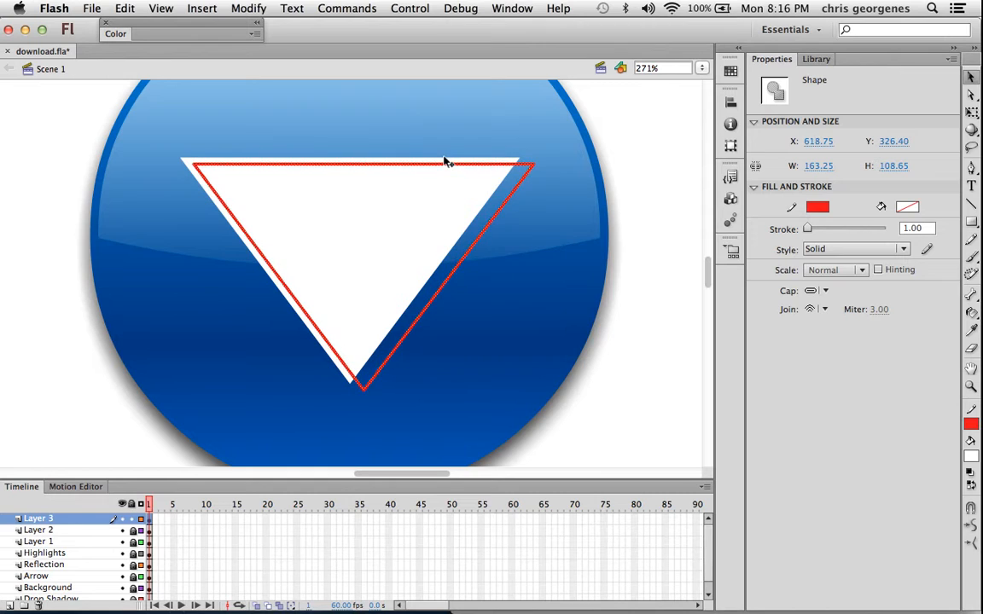
{"action": "key", "text": "Down"}
{"action": "key", "text": "Down"}
{"action": "key", "text": "Up"}
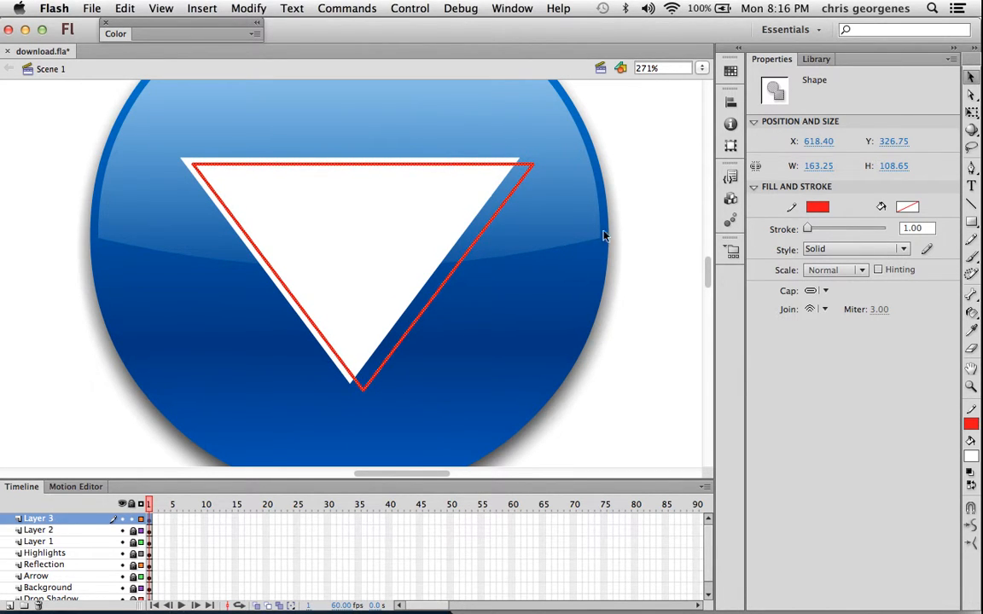
{"action": "left_click", "coordinate": [629, 218]}
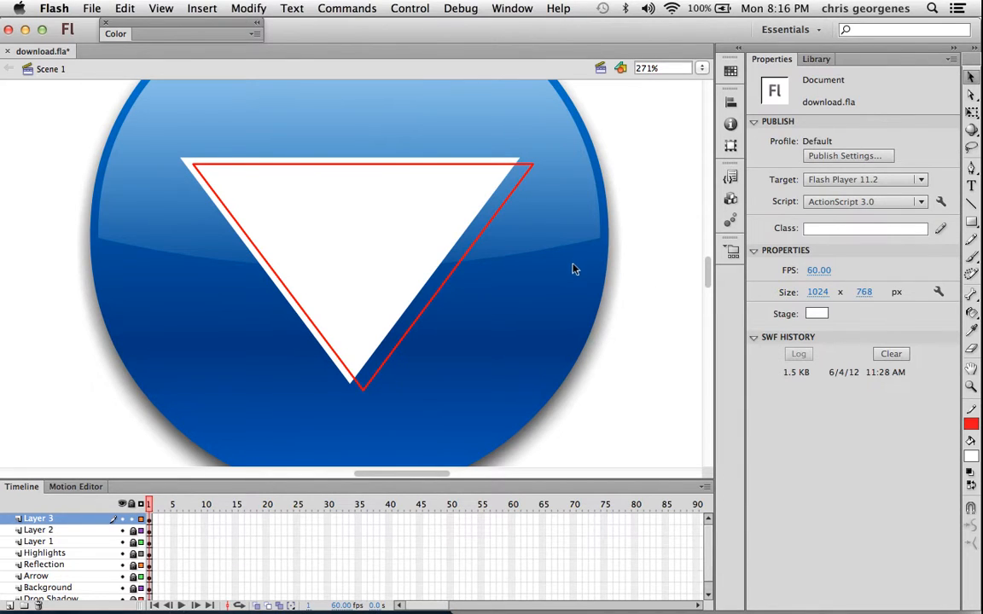
Fill the strip of the white triangle outside the offset red outline with gray using the Paint Bucket tool.
{"action": "key", "text": "k"}
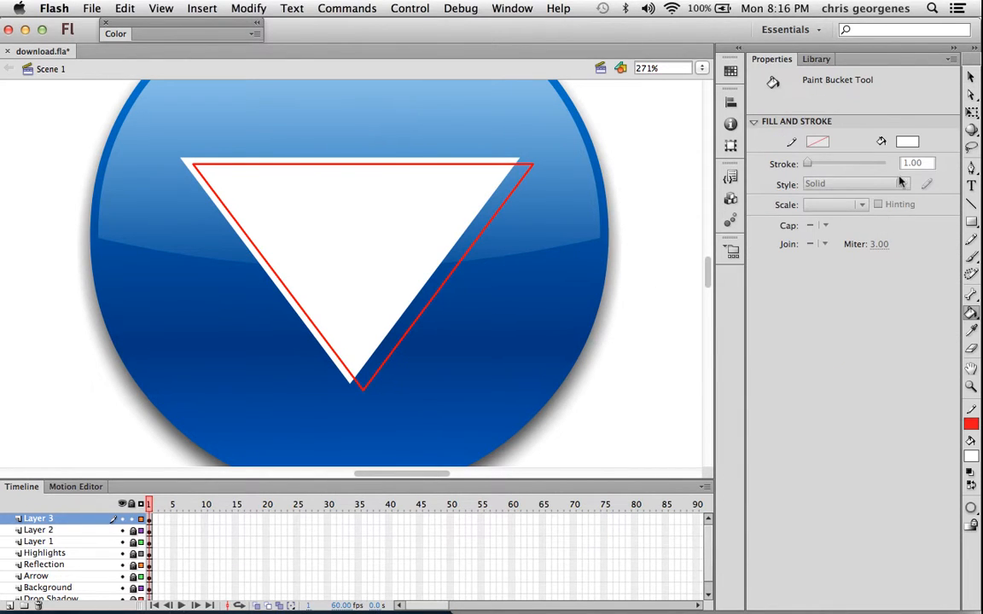
{"action": "left_click", "coordinate": [907, 141]}
{"action": "left_click", "coordinate": [754, 214]}
{"action": "left_click", "coordinate": [378, 159]}
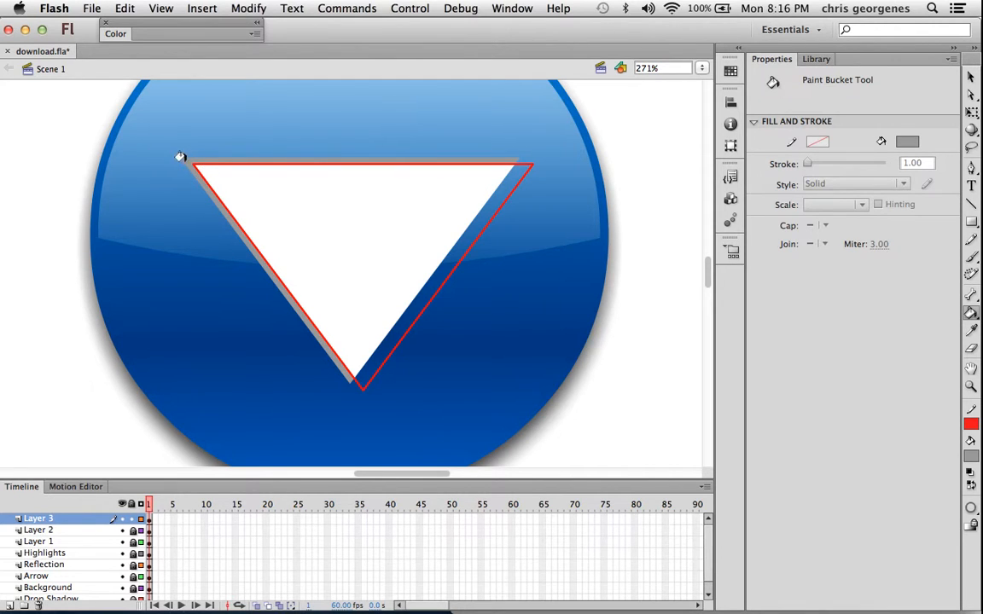
Select the entire red outline and delete it, keeping the white triangle and its gray edge.
{"action": "key", "text": "v"}
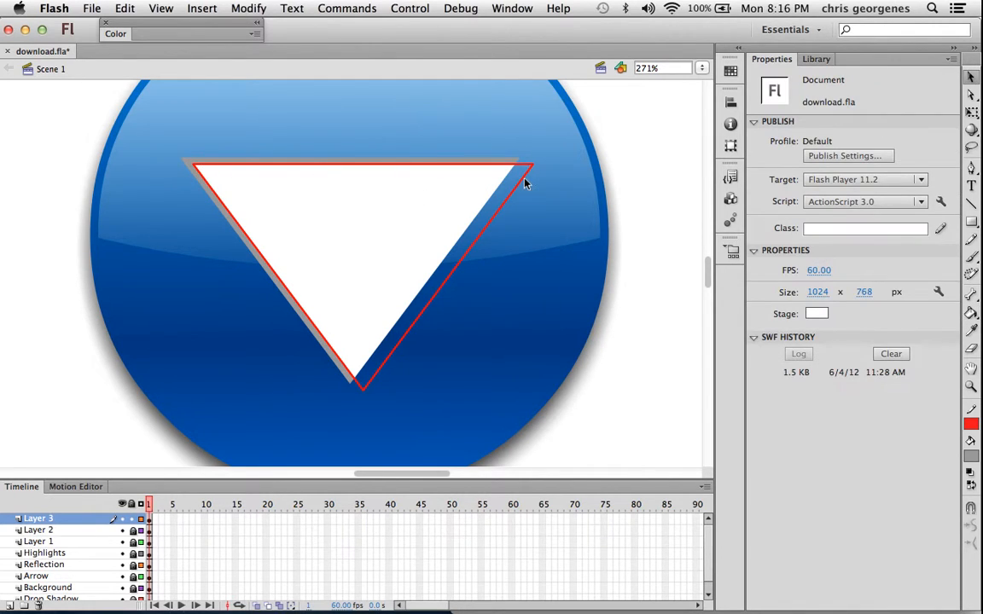
{"action": "double_click", "coordinate": [524, 183]}
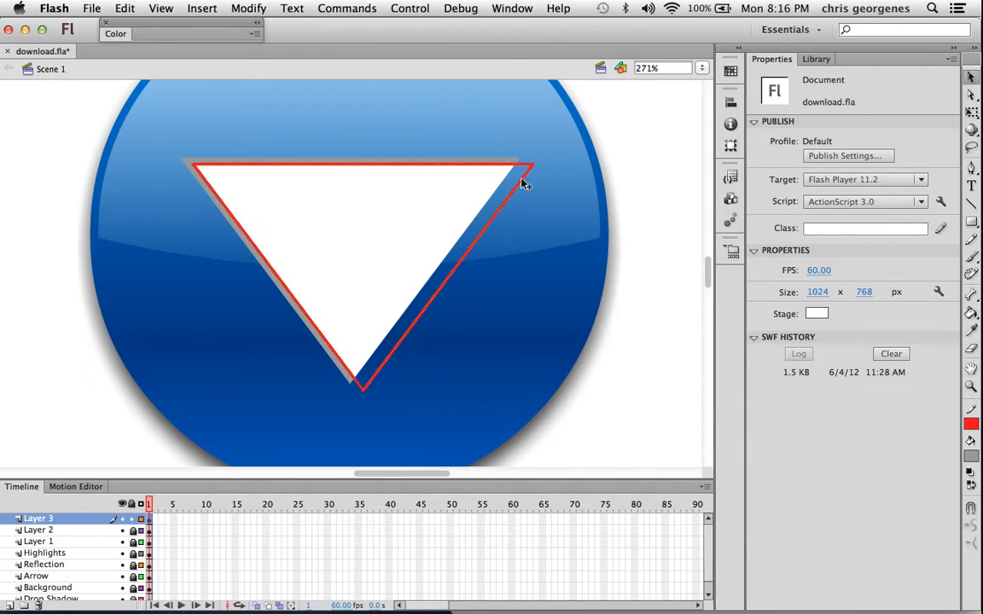
{"action": "key", "text": "Delete"}
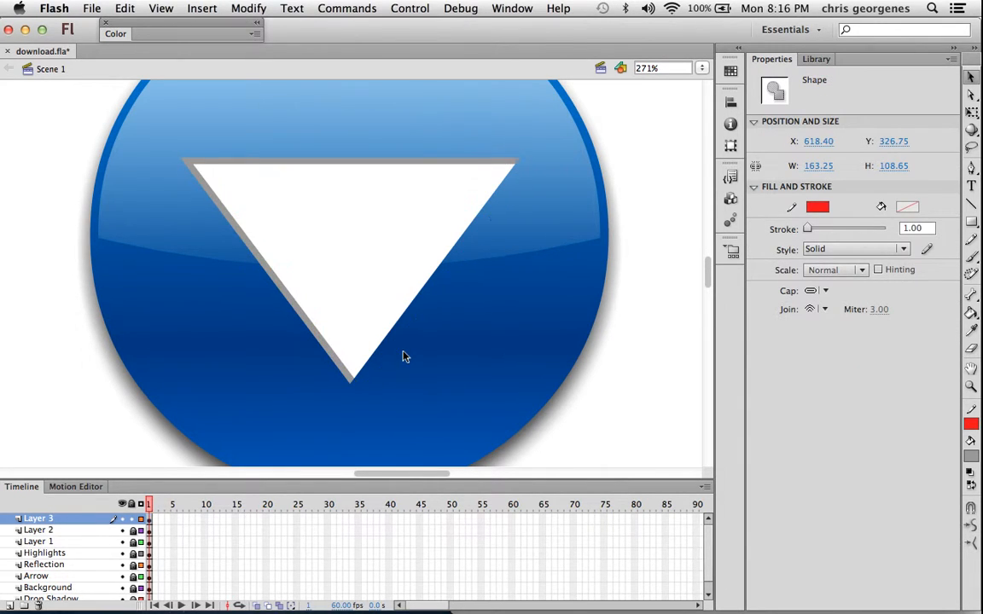